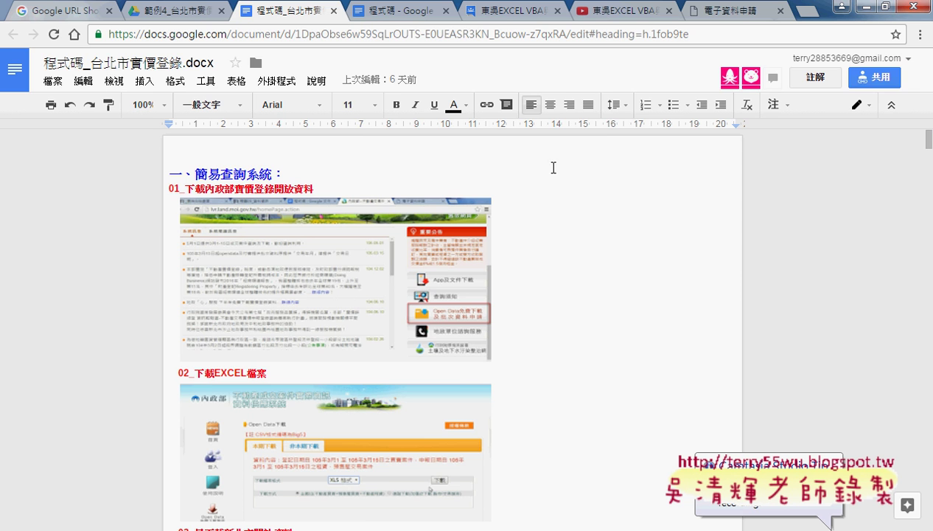
- Go back to the 實價登陸 search results and open the 不動產買賣實價登錄批次資料 dataset's resource list
click(721, 11)
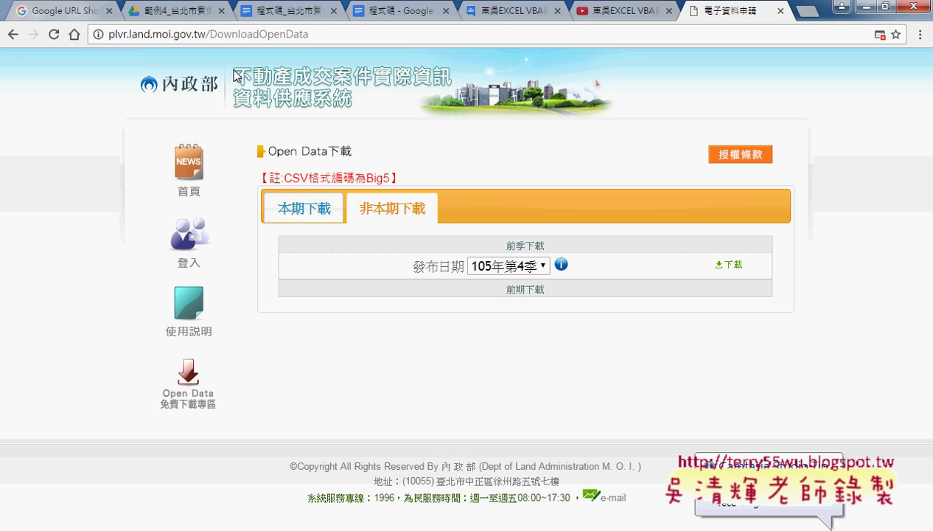
click(13, 35)
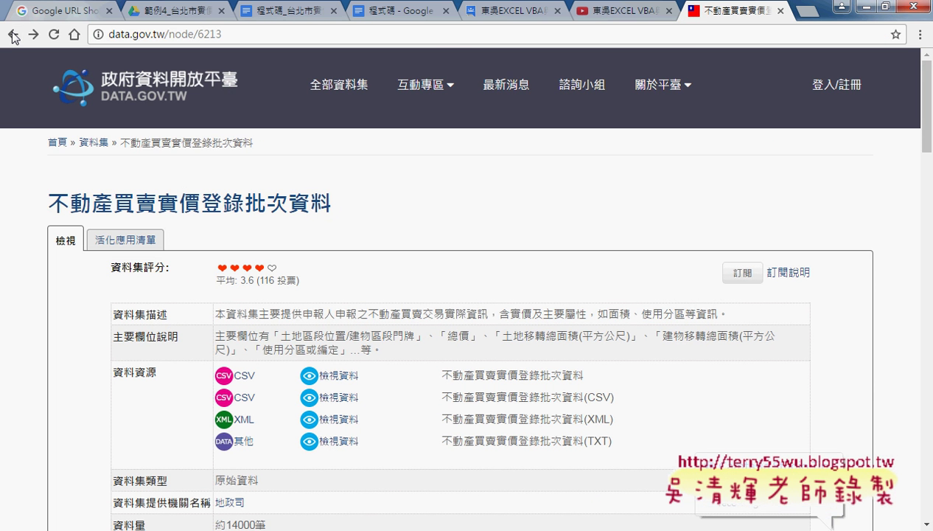
click(13, 35)
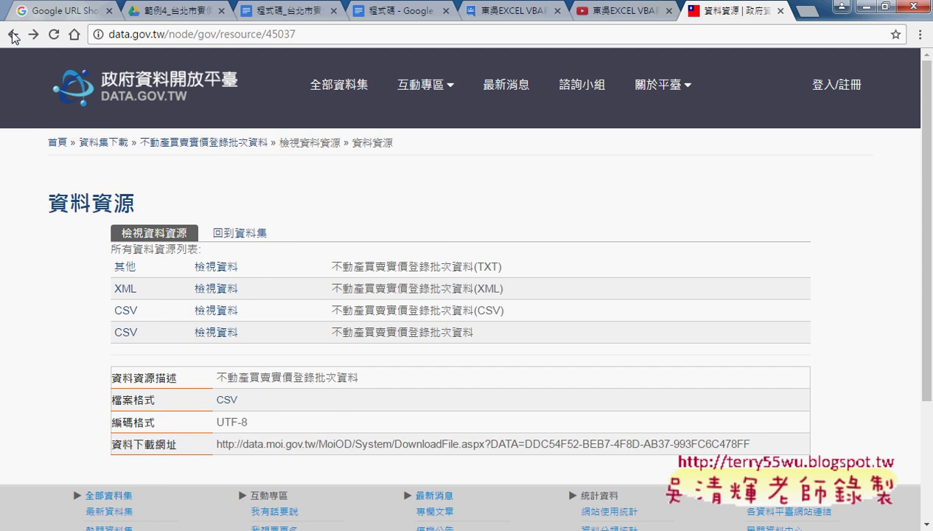
click(12, 34)
click(13, 35)
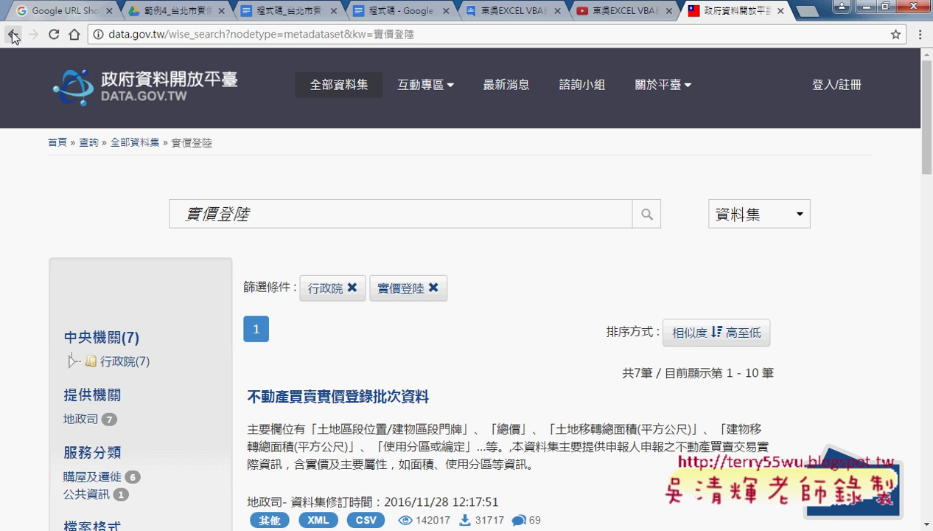
double_click(185, 214)
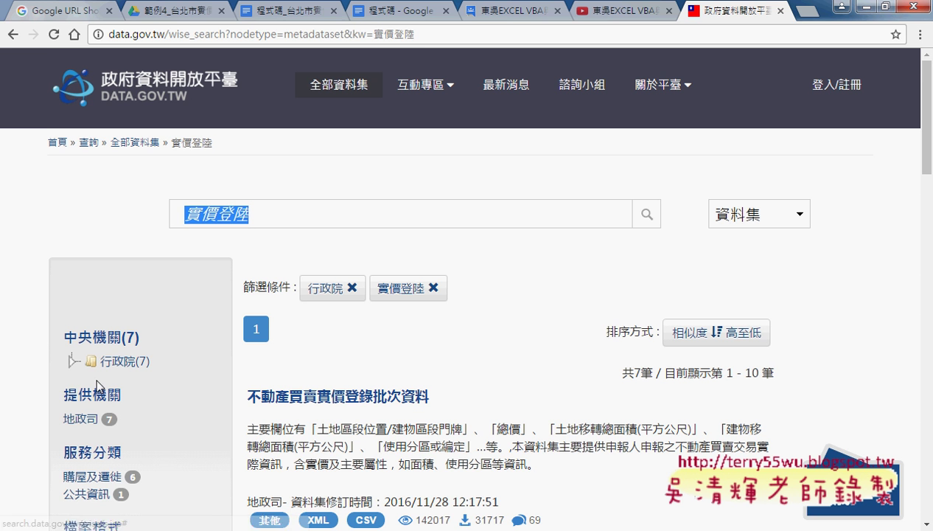
click(353, 398)
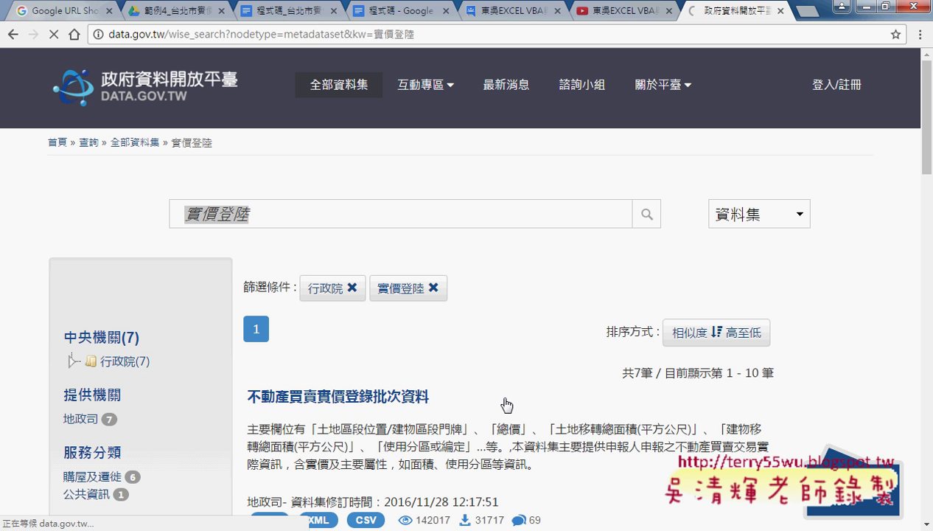
scroll(447, 316, down, 3)
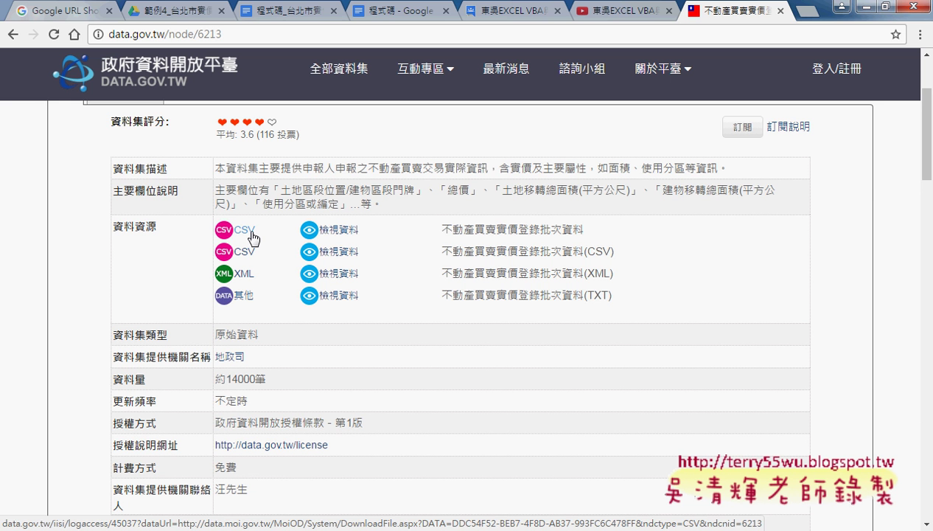
- View the first data resource's details and download its CSV as lvr_landcsv.zip
double_click(578, 229)
drag(523, 231, 441, 233)
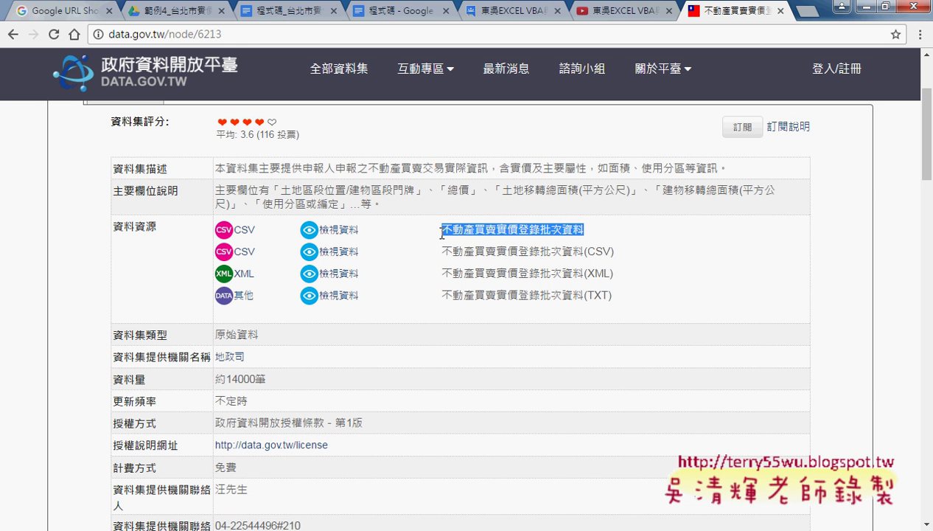
click(331, 233)
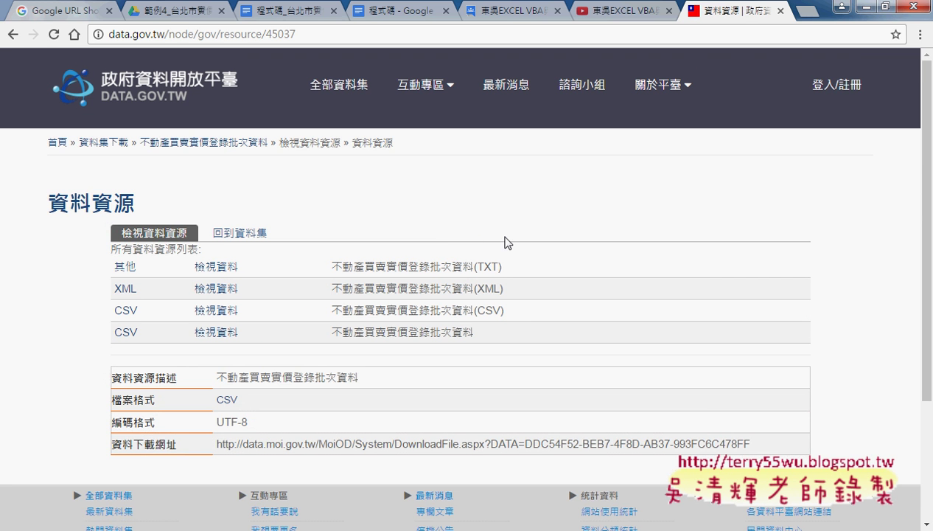
scroll(507, 243, down, 2)
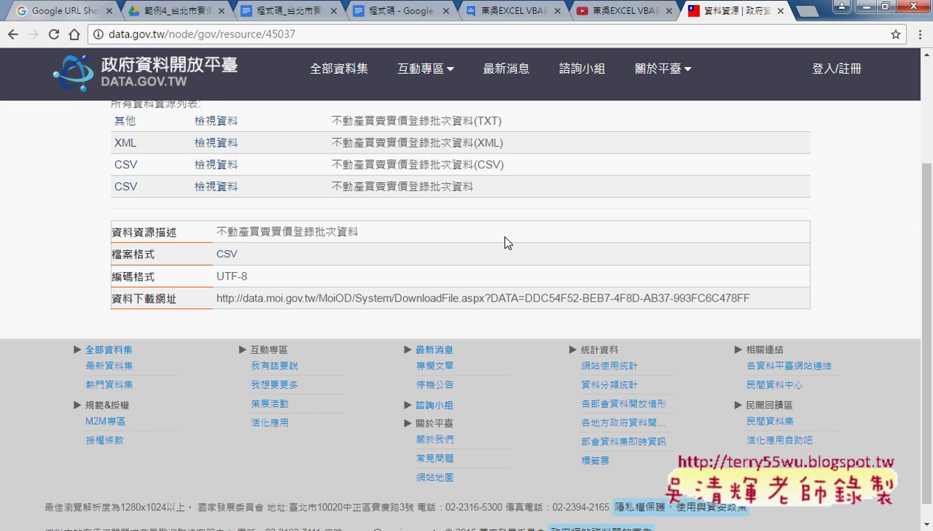
scroll(508, 243, up, 1)
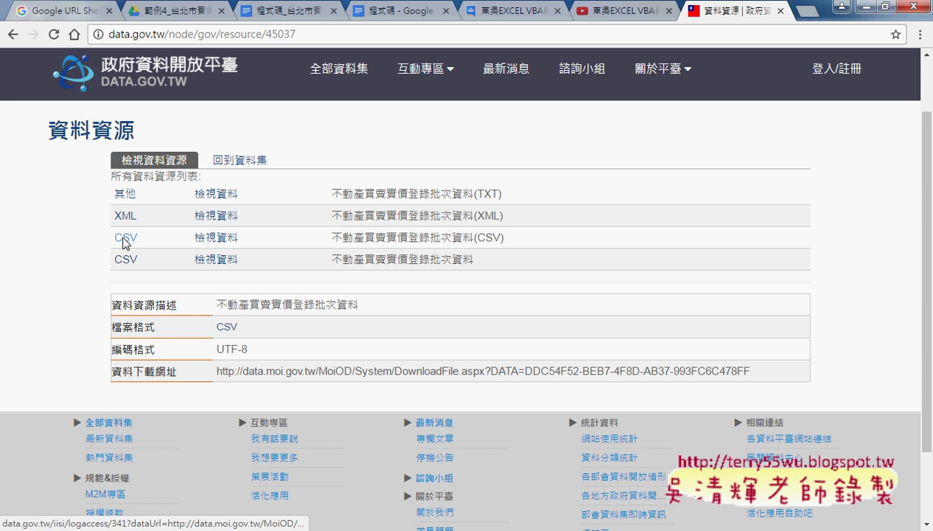
click(124, 237)
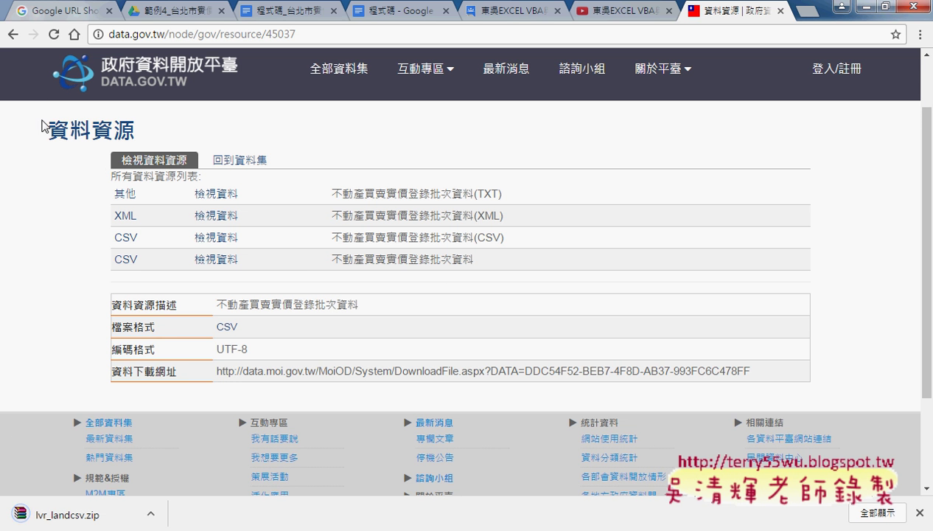
- Go back to the search results and reopen the 不動產買賣實價登錄批次資料 dataset page
click(9, 42)
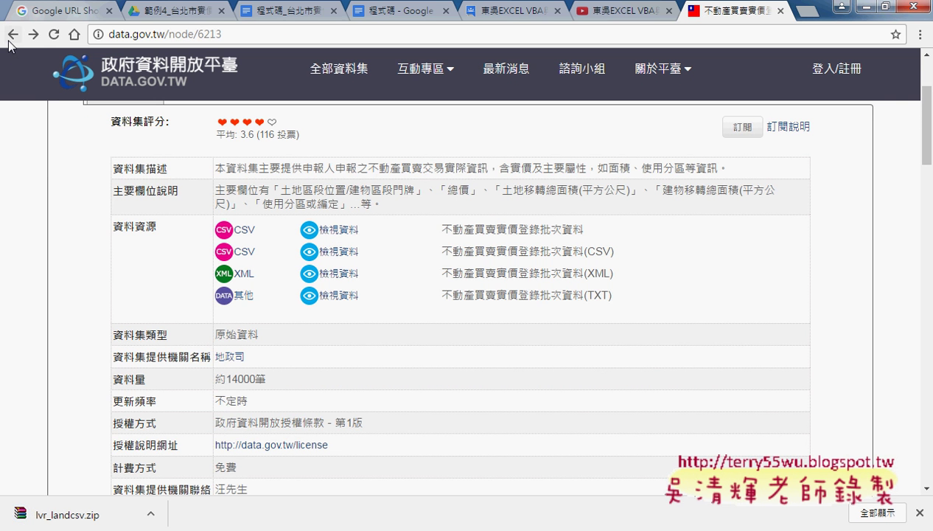
click(9, 42)
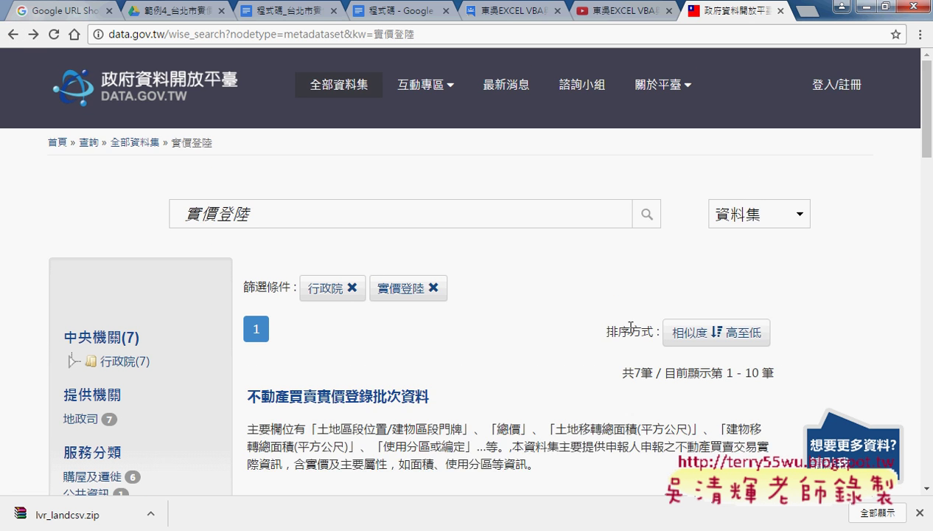
scroll(630, 327, down, 2)
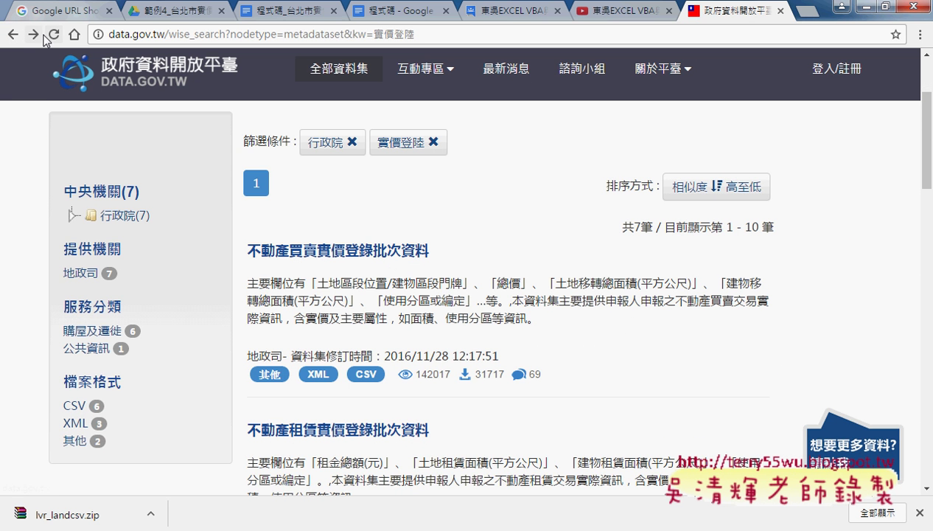
click(368, 254)
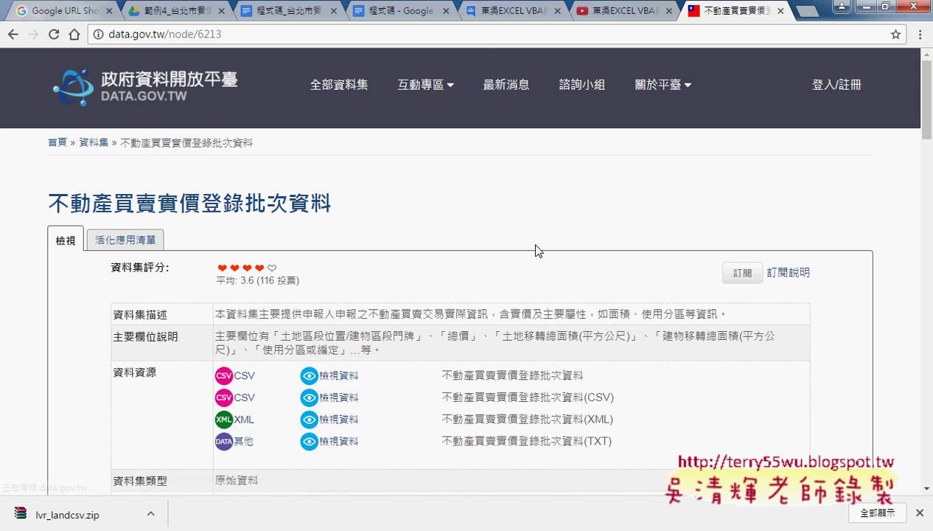
scroll(536, 248, down, 2)
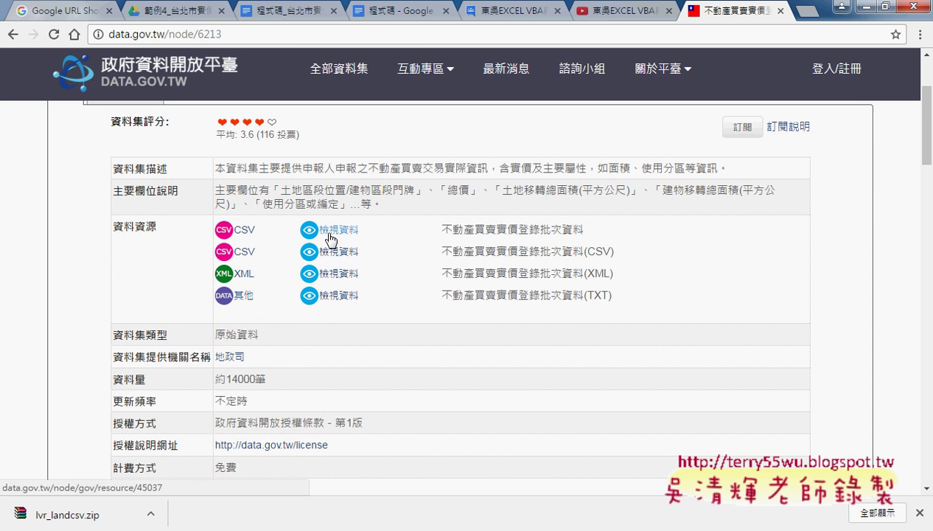
- On the 內政部 download site, choose XLS 格式 and switch to 非本期下載 past releases
click(235, 233)
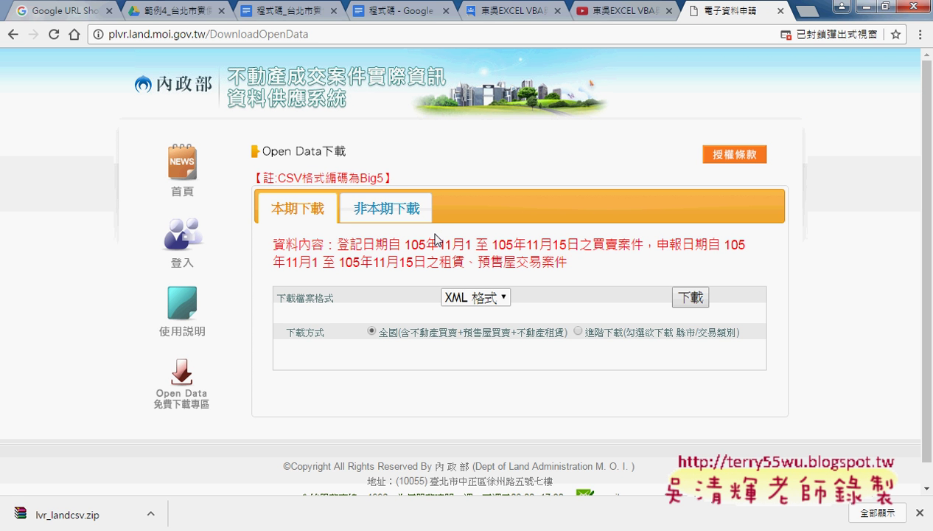
click(479, 297)
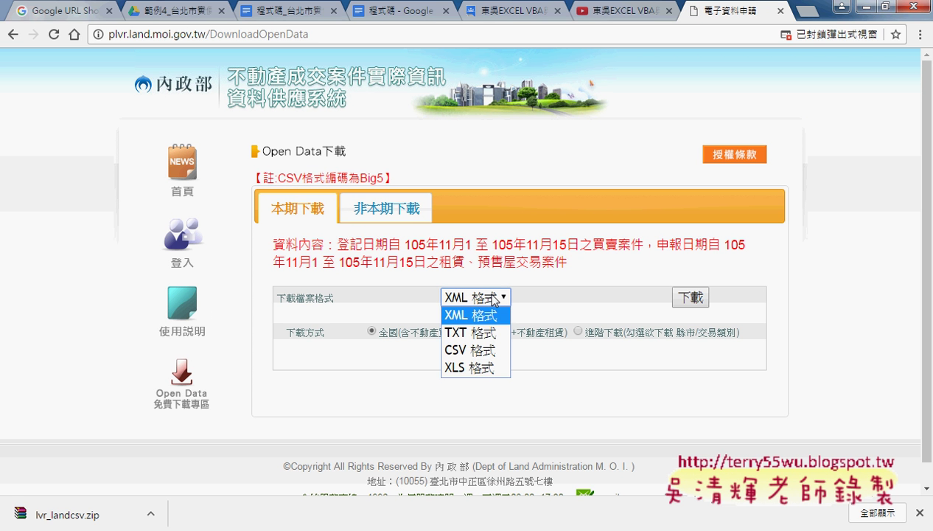
click(493, 367)
click(485, 300)
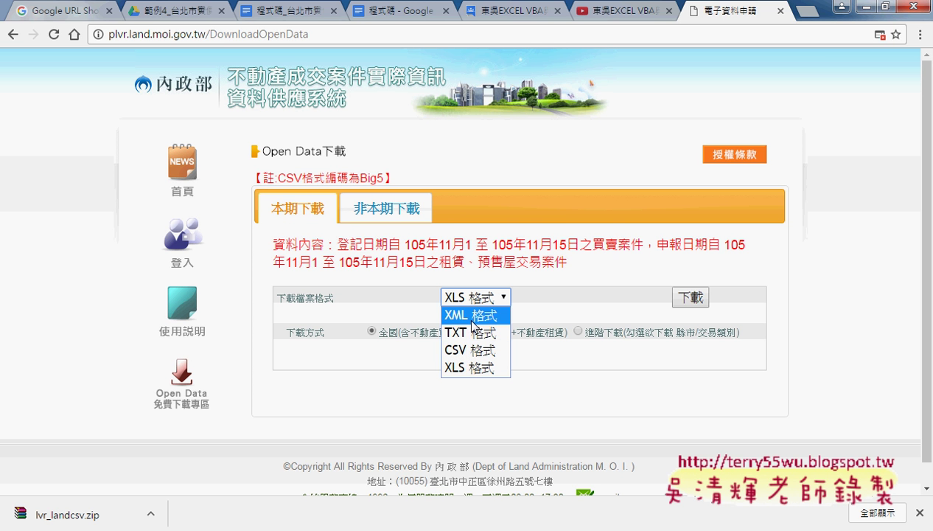
click(517, 269)
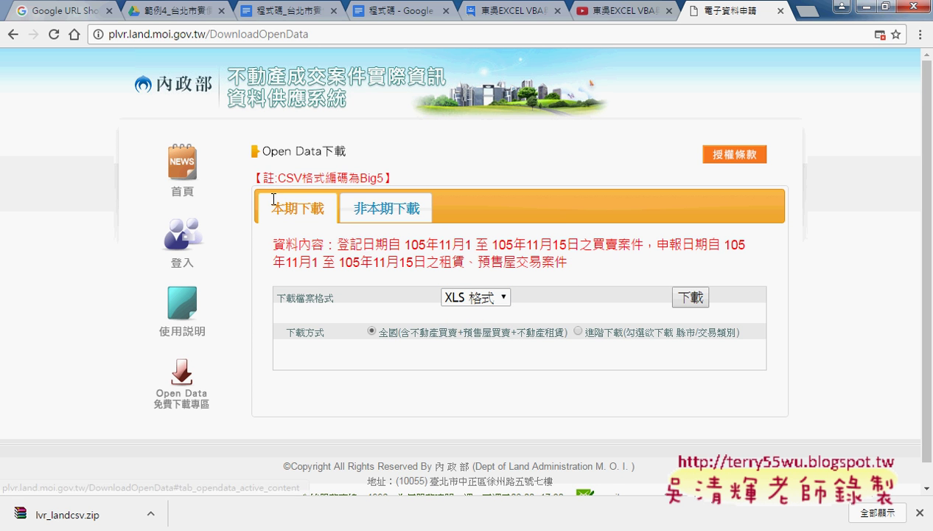
drag(273, 200, 379, 211)
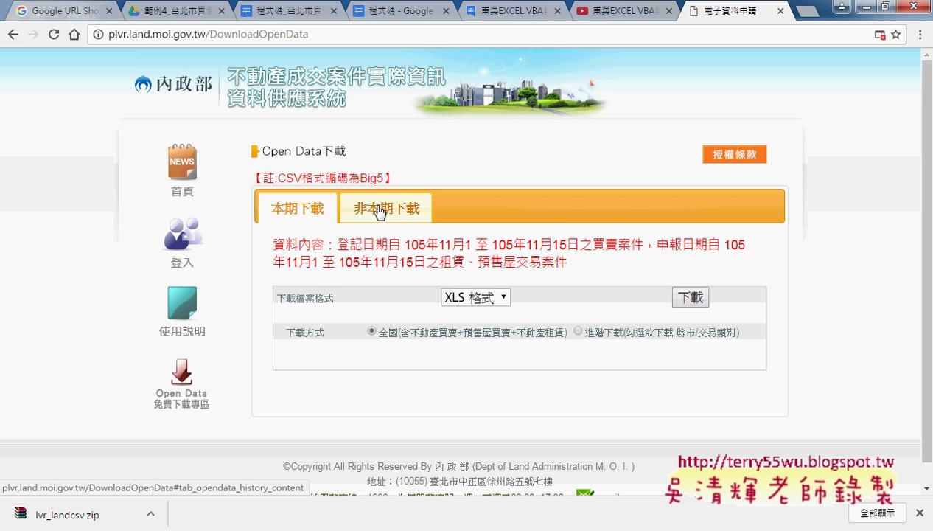
click(380, 210)
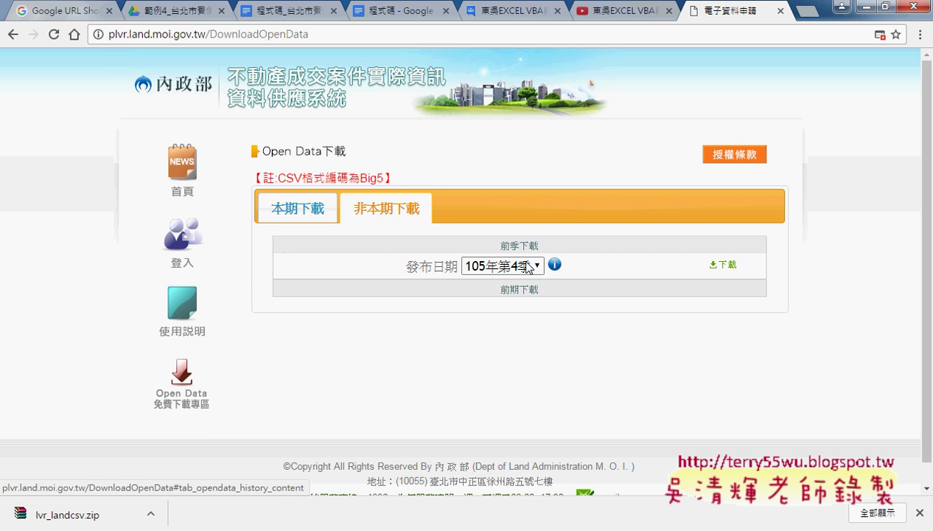
- Keep 105年第4季 as the release quarter and download that data package
click(536, 267)
click(550, 251)
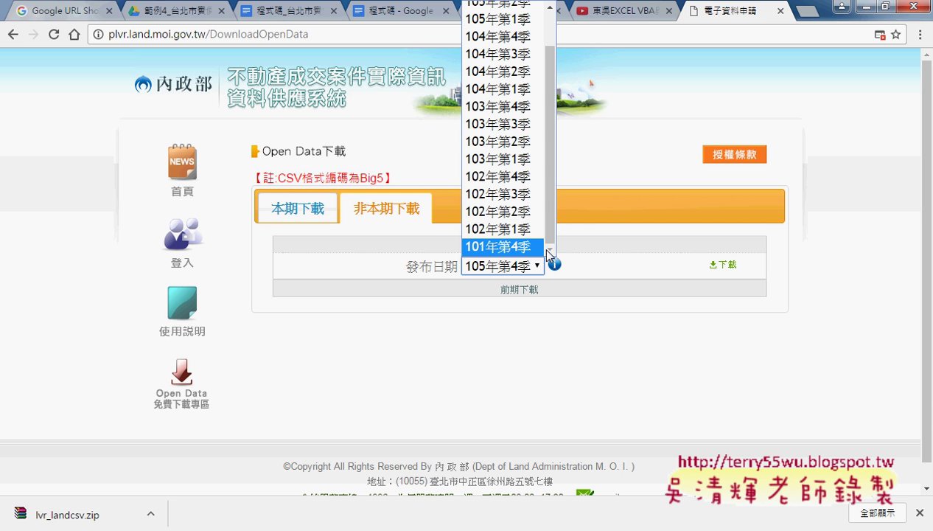
scroll(547, 253, up, 1)
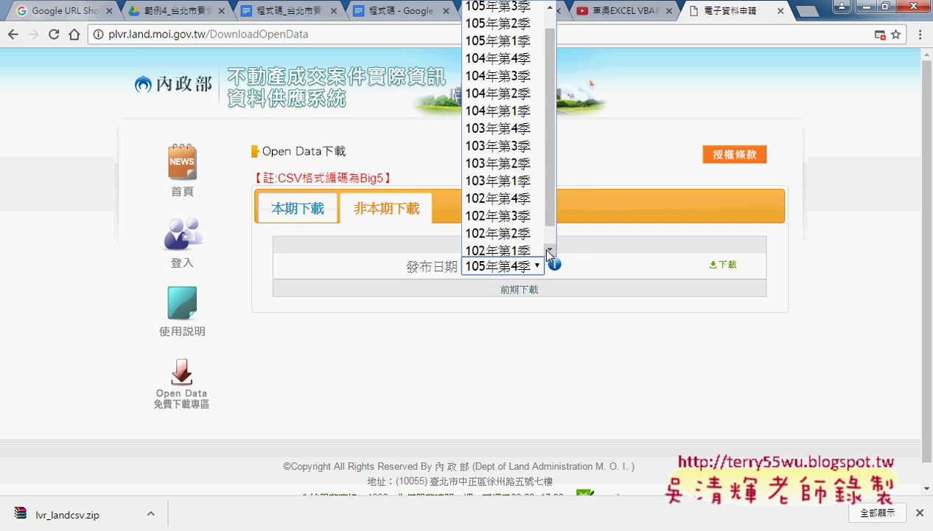
click(609, 192)
click(537, 266)
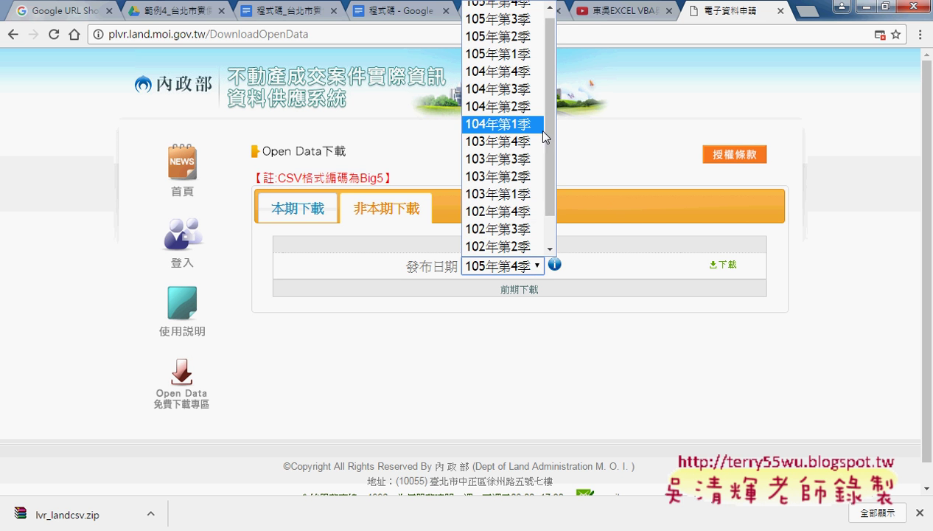
scroll(551, 125, up, 1)
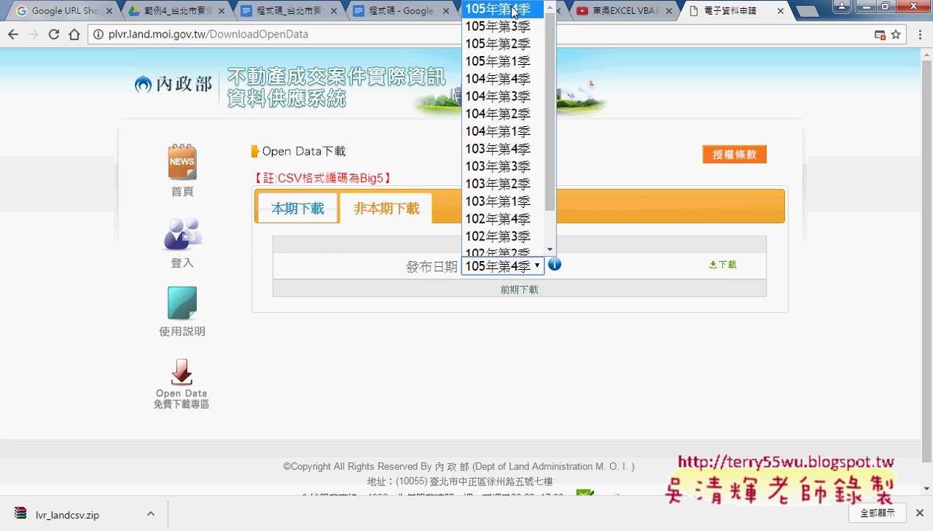
click(514, 10)
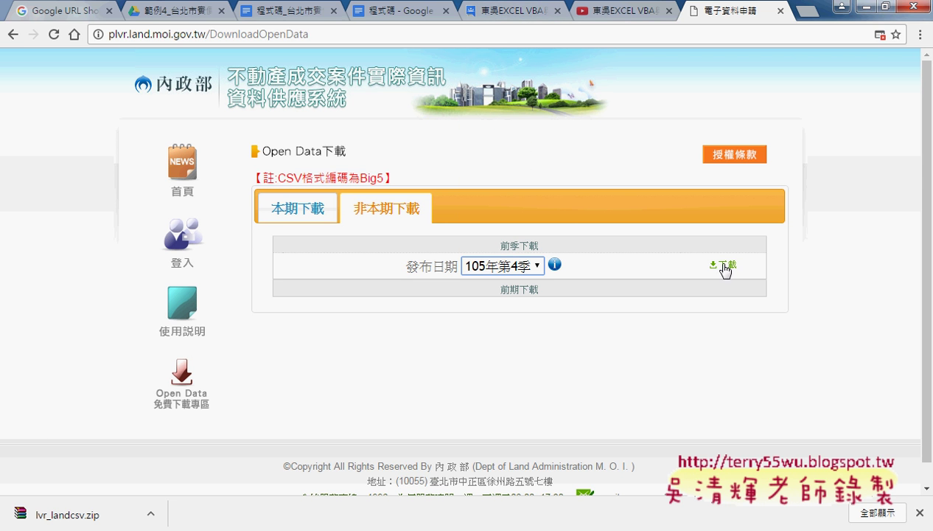
click(723, 269)
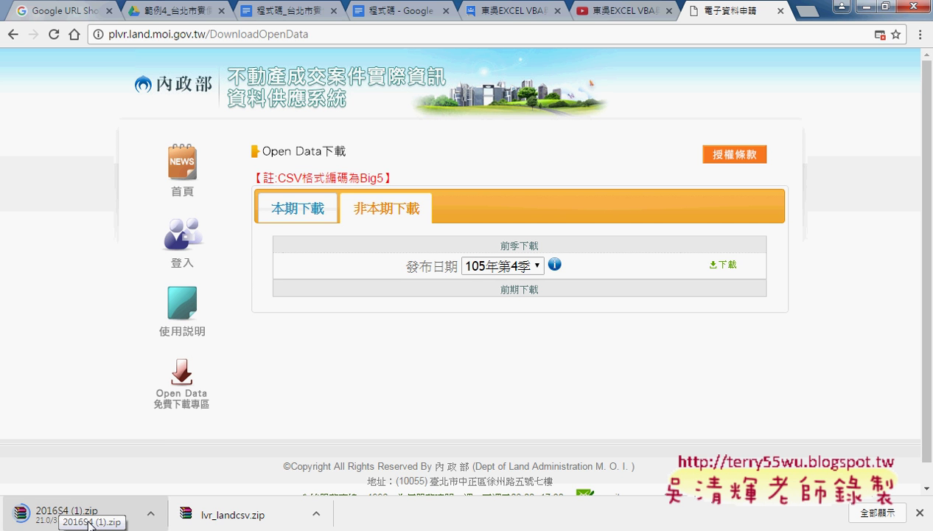
- Show the download in its folder, open 2016S4, and open the 20170101 text file
click(315, 514)
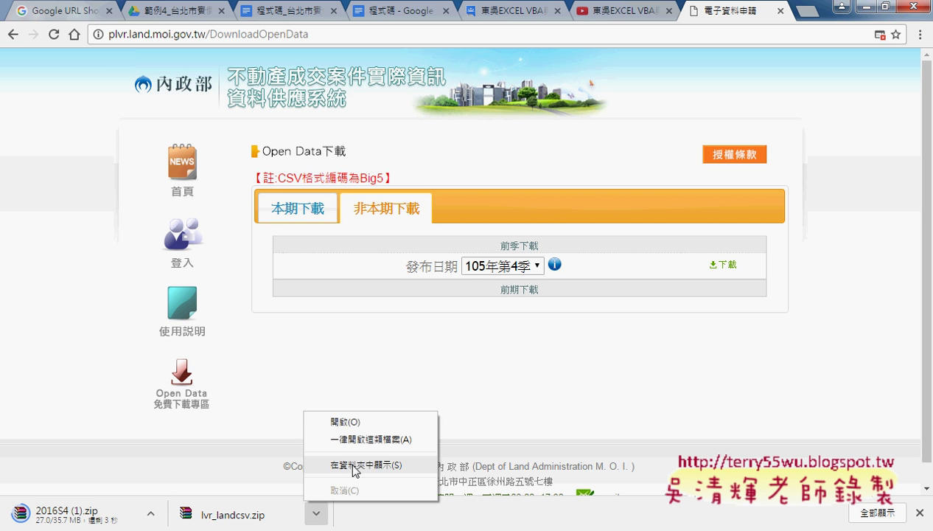
click(355, 466)
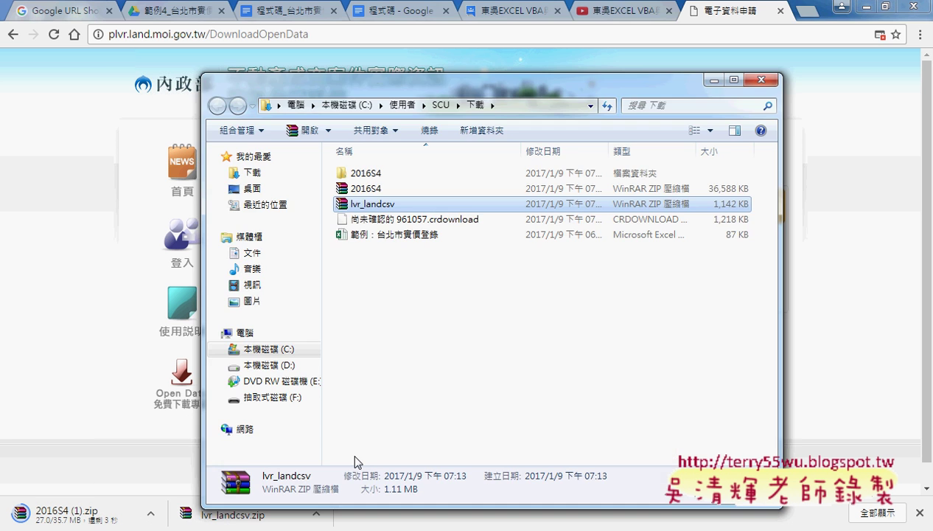
double_click(382, 175)
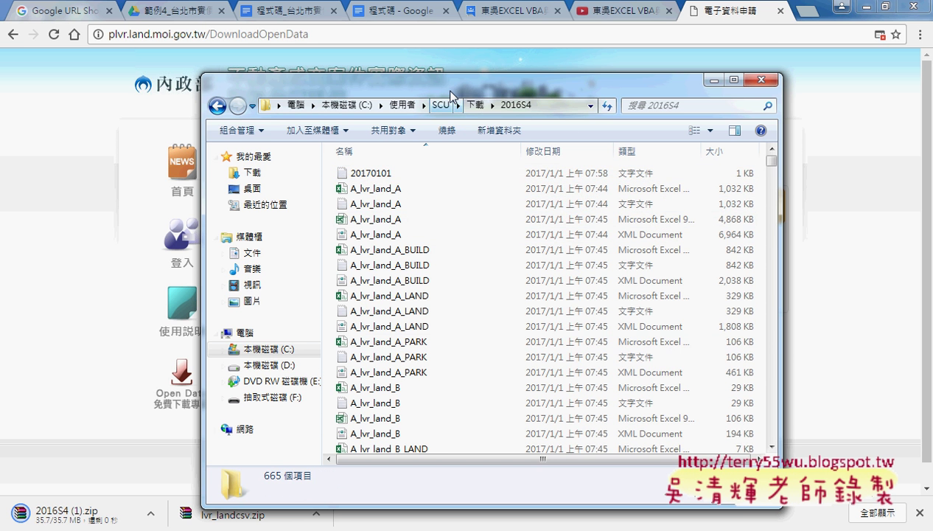
drag(448, 86, 332, 64)
click(255, 157)
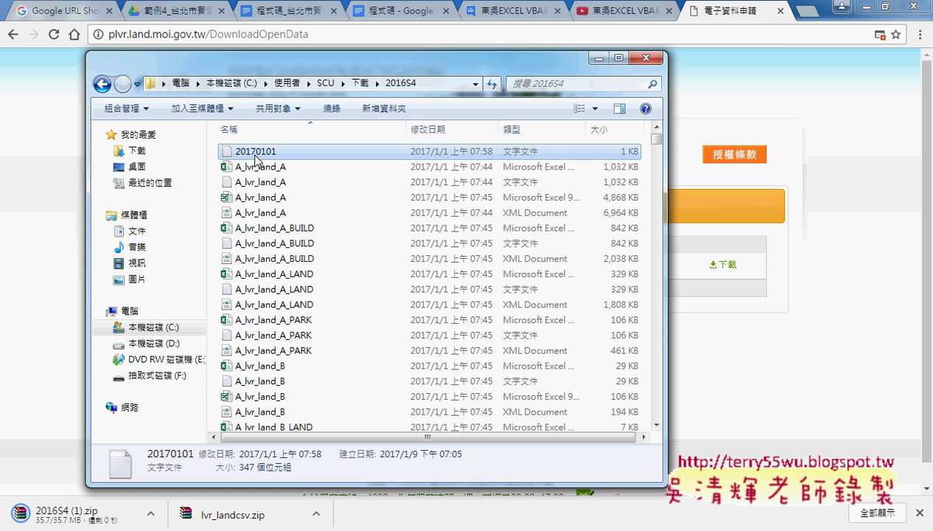
double_click(255, 157)
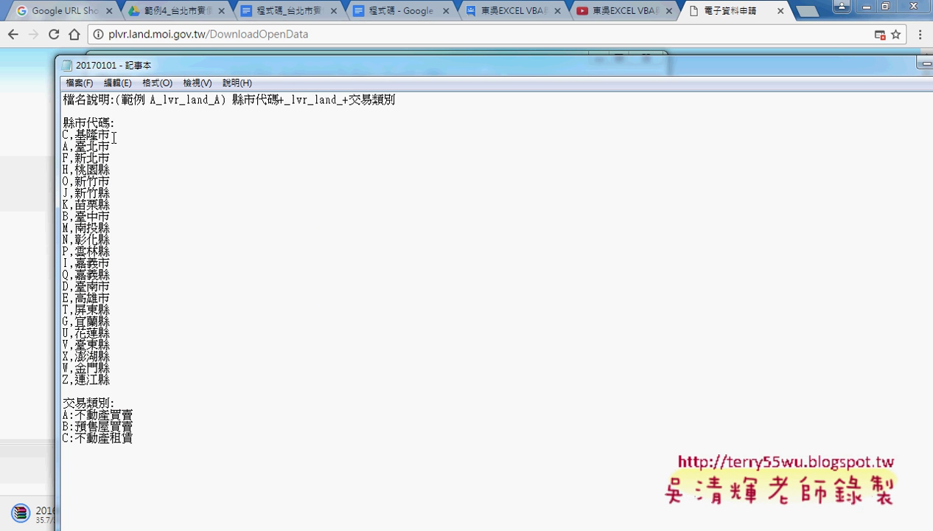
- Mark the A,臺北市 line, close Notepad, and open A_lvr_land_A in Excel
drag(111, 147, 62, 147)
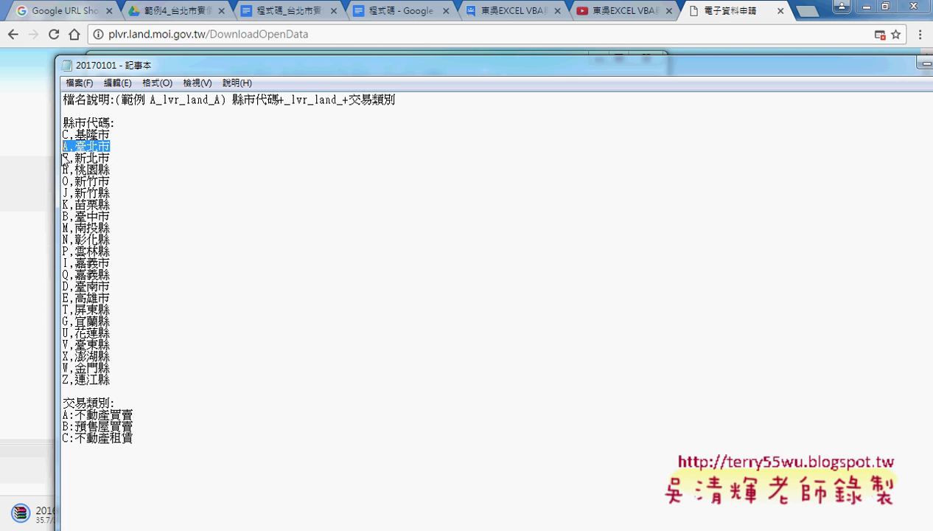
click(67, 66)
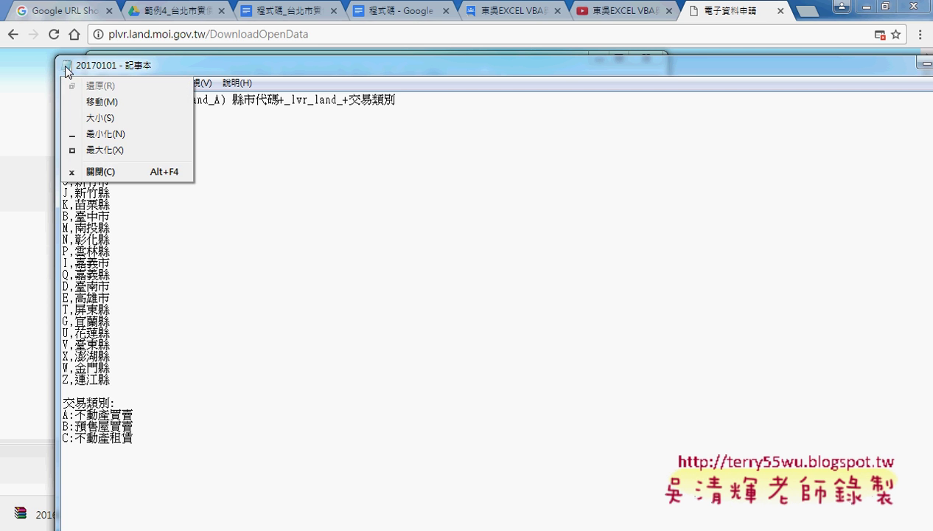
click(94, 171)
double_click(301, 168)
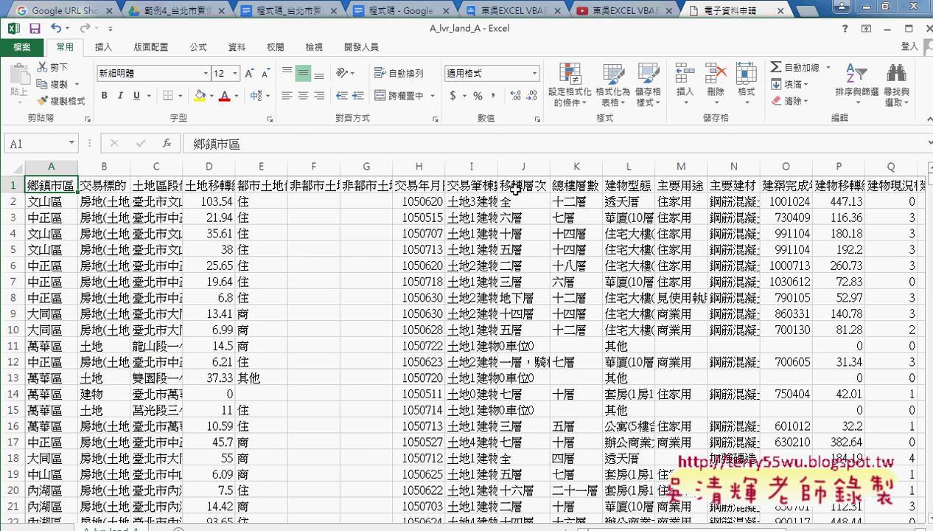
- Delete columns F and G and maximize the Excel window
drag(367, 166, 317, 167)
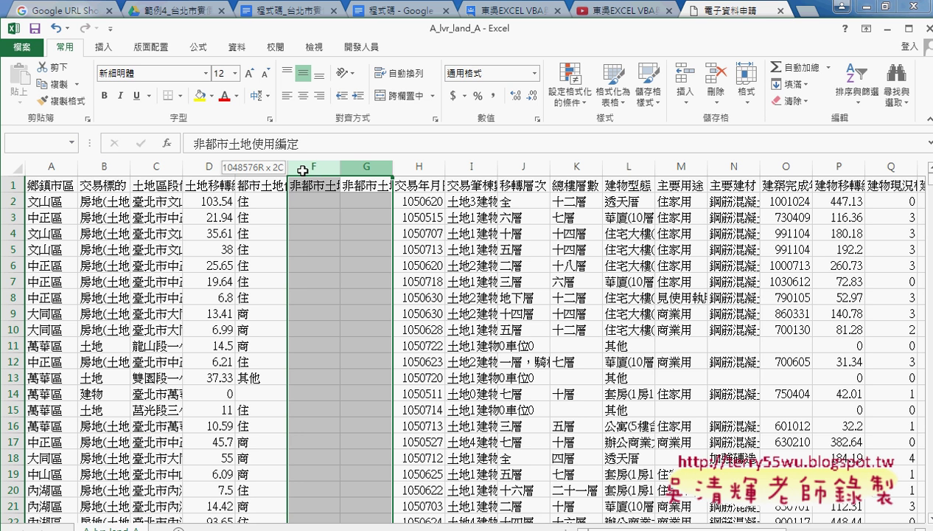
right_click(327, 255)
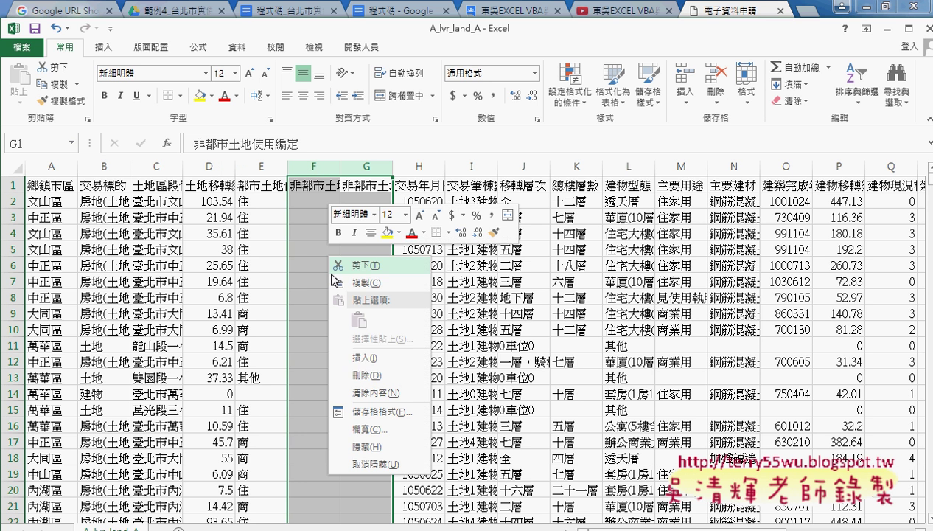
click(367, 380)
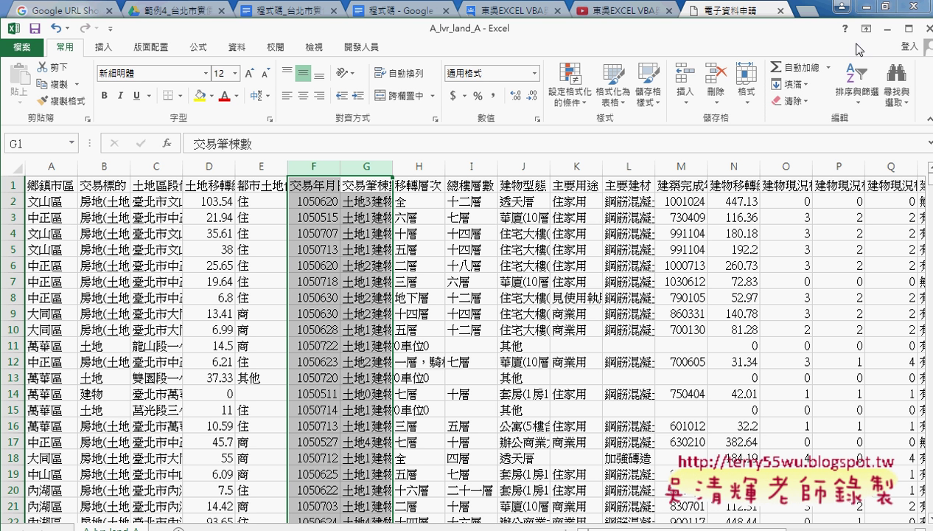
click(903, 28)
- Autofit column U and address column C to their contents, then close A_lvr_land_A
drag(656, 504, 823, 509)
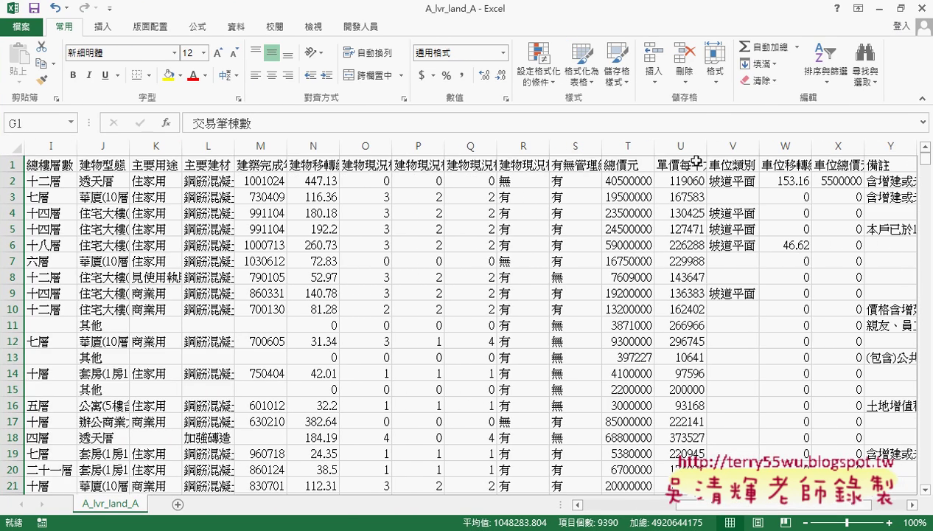
drag(733, 146, 706, 147)
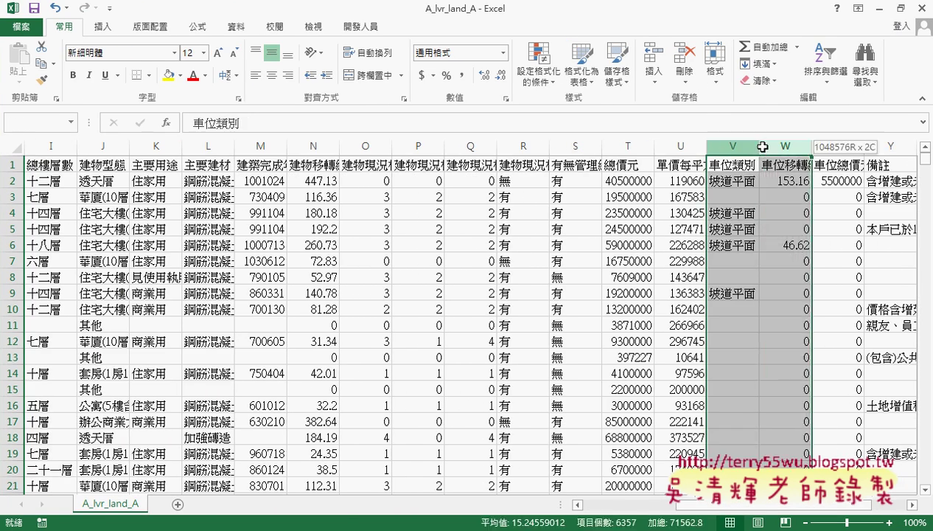
double_click(706, 147)
click(719, 166)
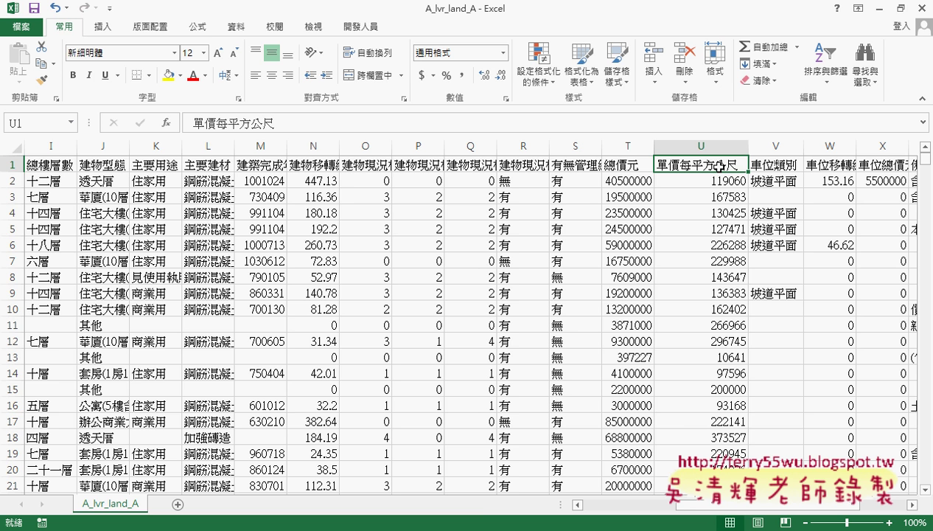
click(631, 146)
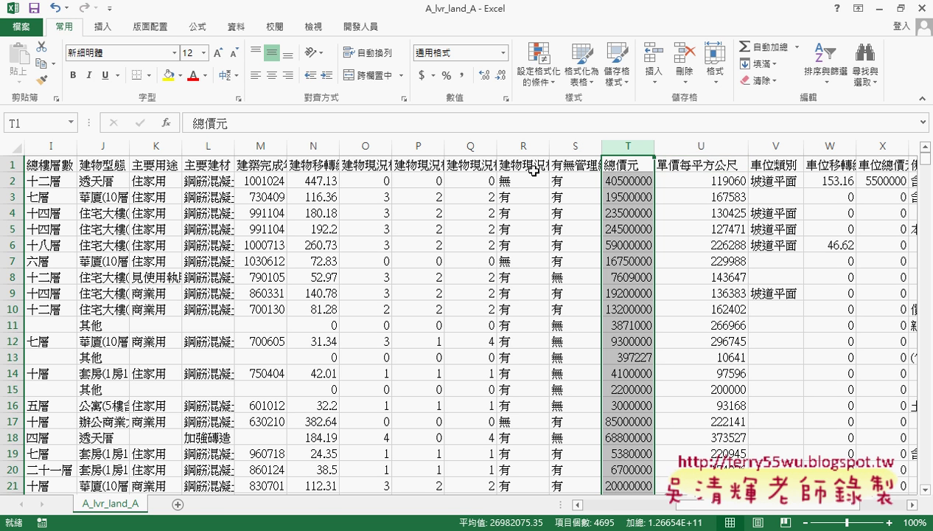
drag(690, 499, 590, 499)
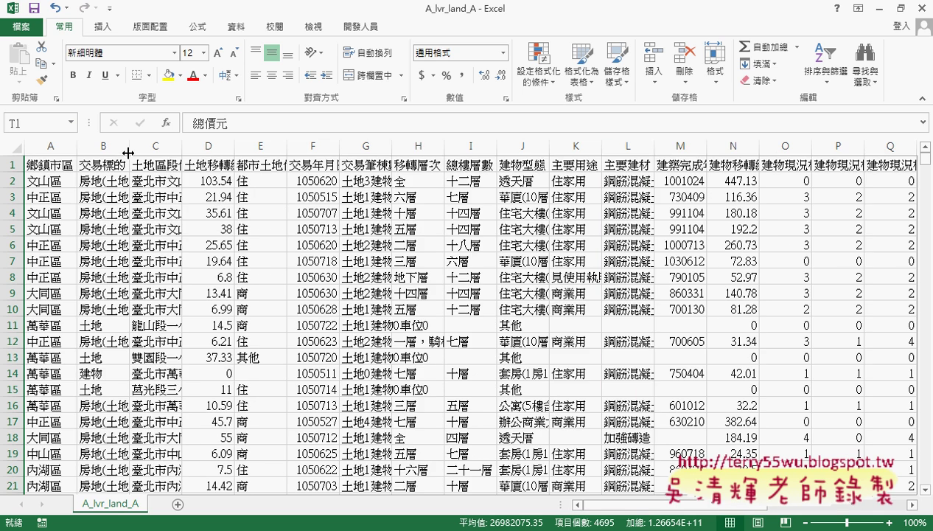
double_click(185, 150)
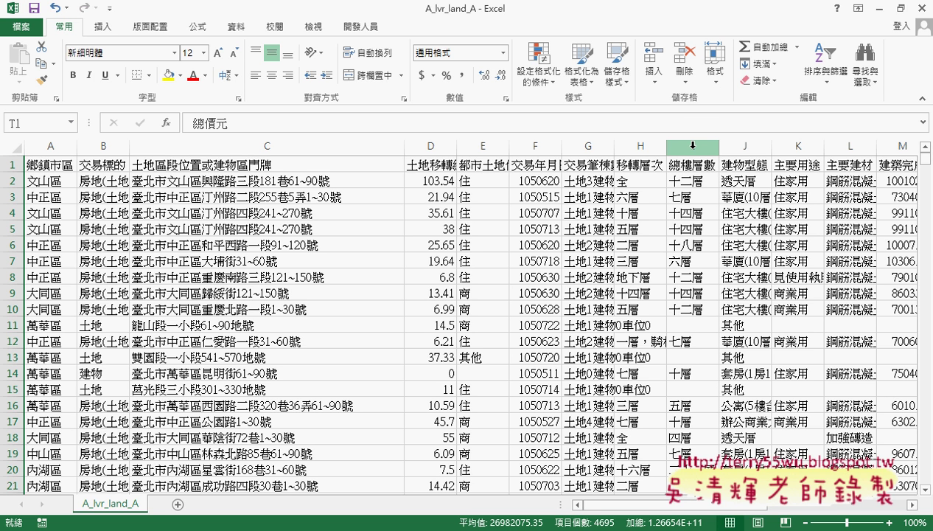
click(923, 8)
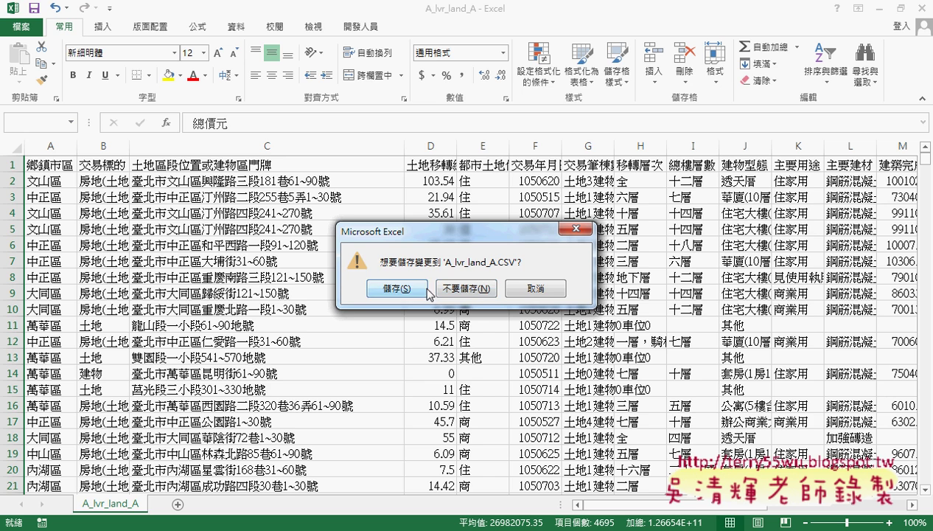
- Close A_lvr_land_A.CSV without saving and return to the 內政部 download page
click(472, 289)
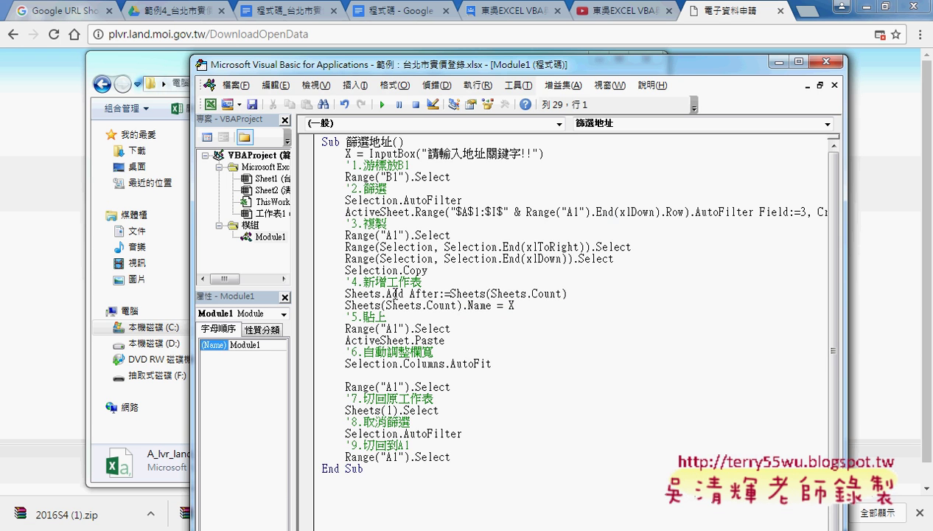
click(170, 71)
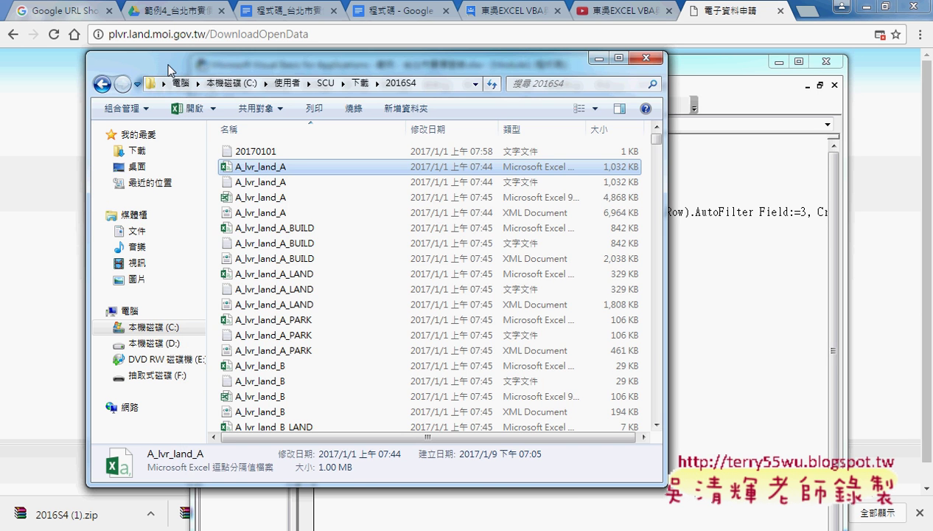
click(734, 13)
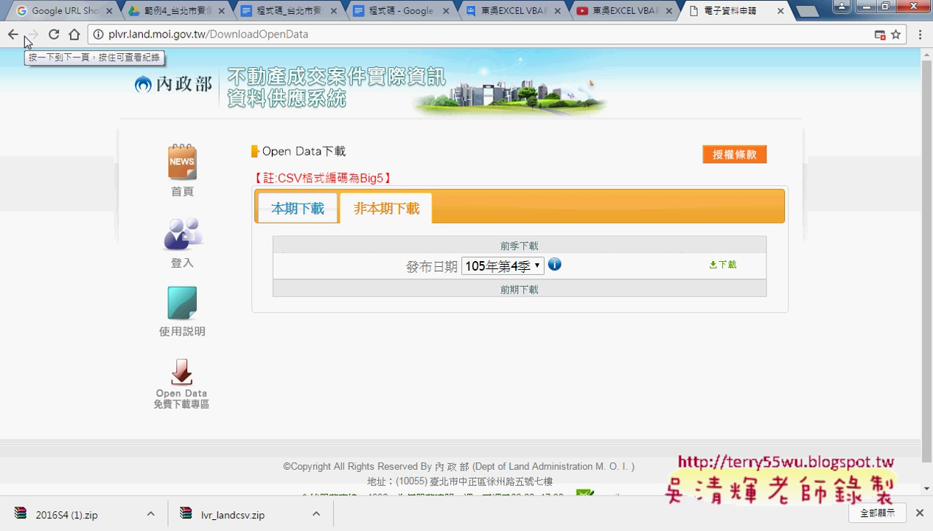
- Scroll through the past release quarters in the 發布日期 list
click(540, 266)
scroll(551, 234, down, 1)
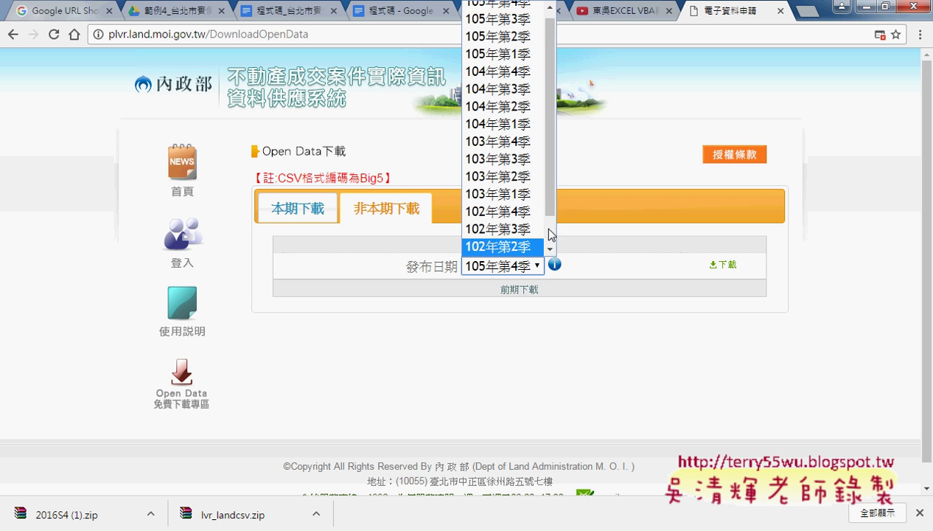
scroll(549, 240, down, 1)
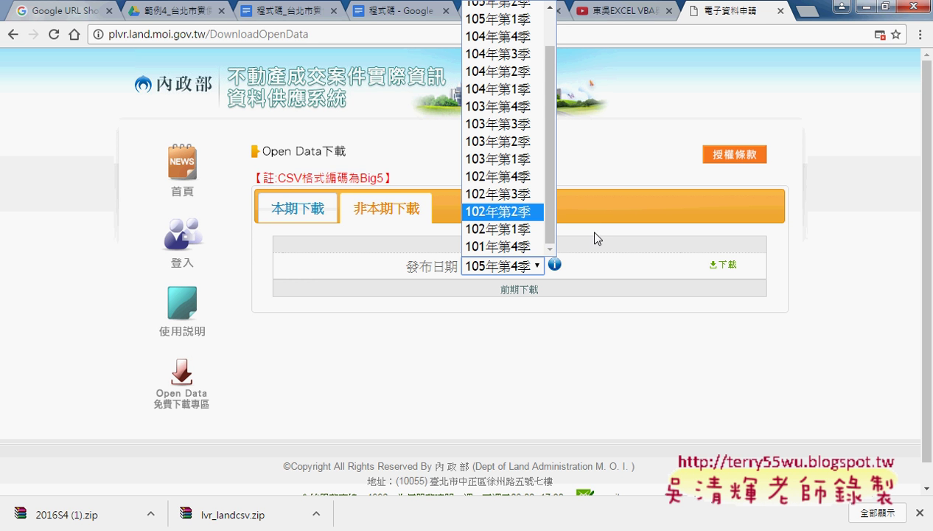
- Step back to the data.gov.tw 實價登陸 search results, then minimize Chrome
click(12, 35)
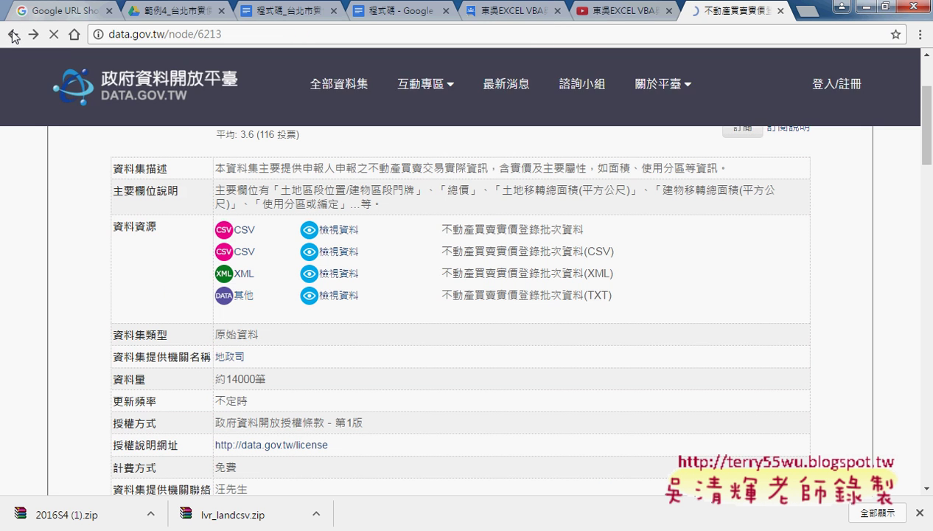
click(13, 36)
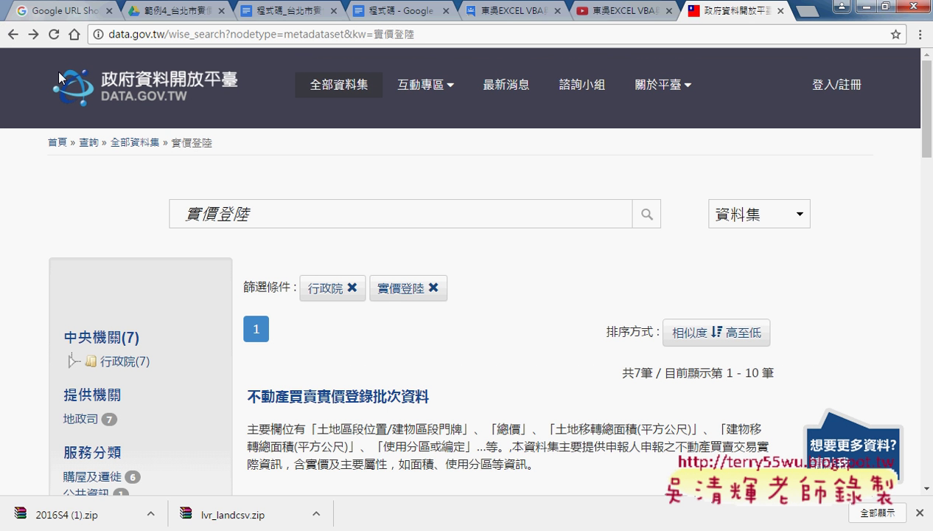
click(14, 35)
click(848, 5)
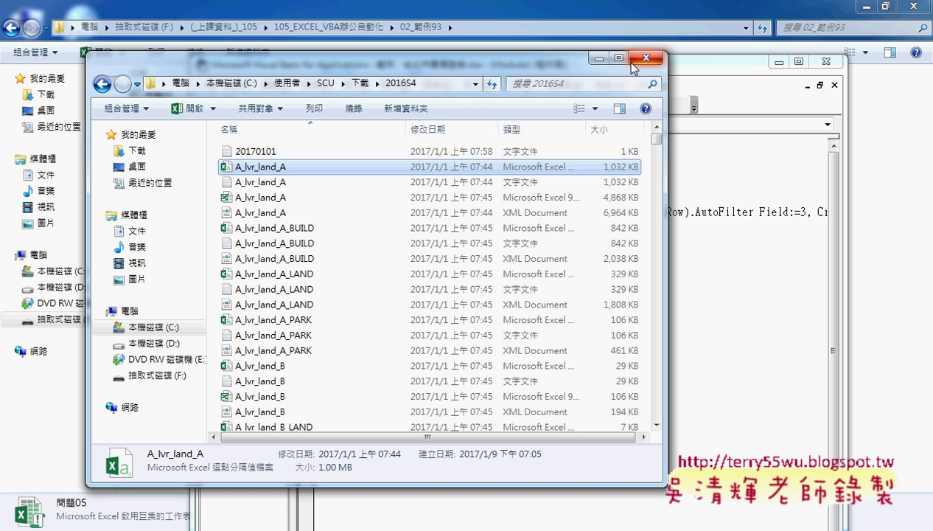
- Minimize the 02_範例93 folder and bring up the 範例：台北市實價登錄 workbook in Excel
click(864, 5)
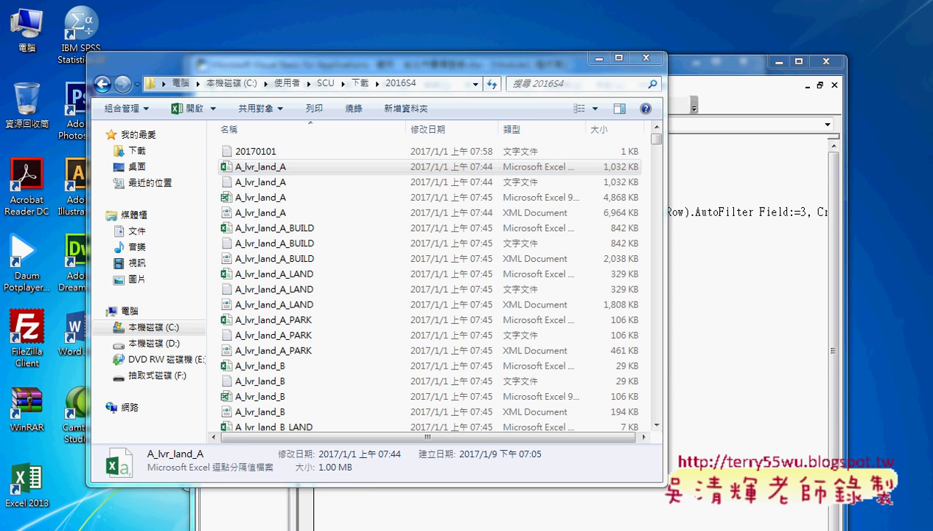
click(151, 483)
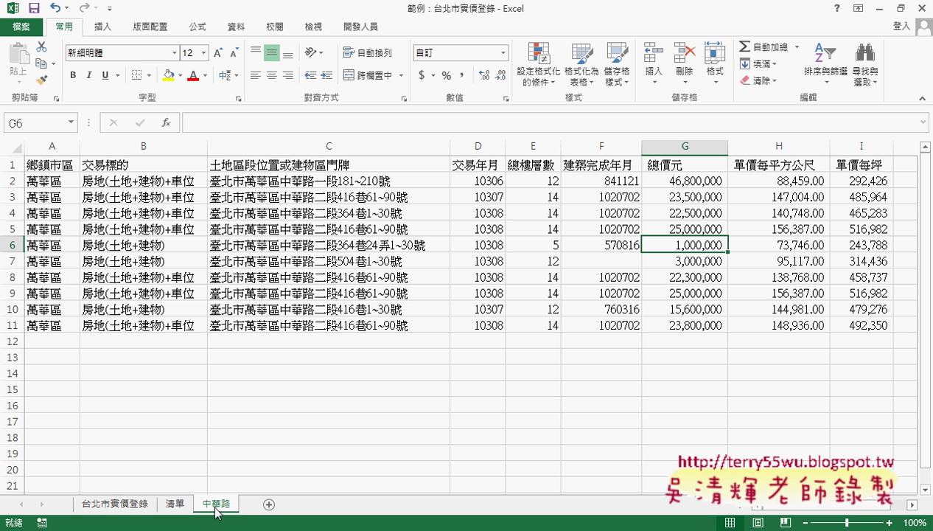
- Return to the 台北市實價登錄 sheet, open the VBA editor, then bring up the 程式碼 Google Doc
mouse_move(302, 523)
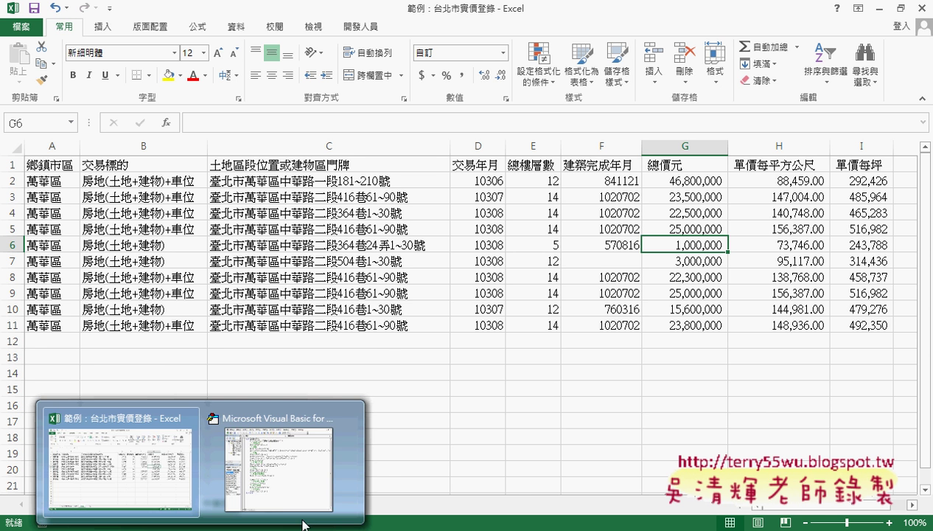
drag(799, 505, 818, 505)
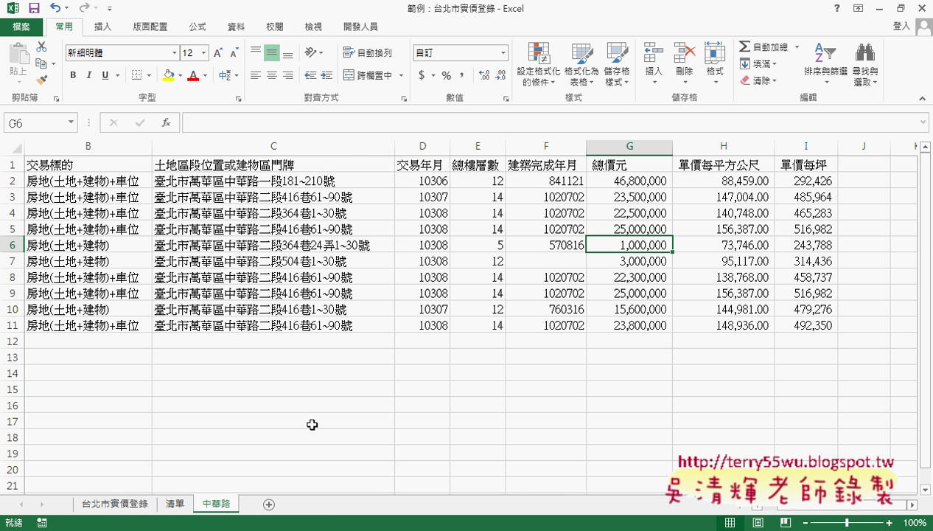
click(123, 503)
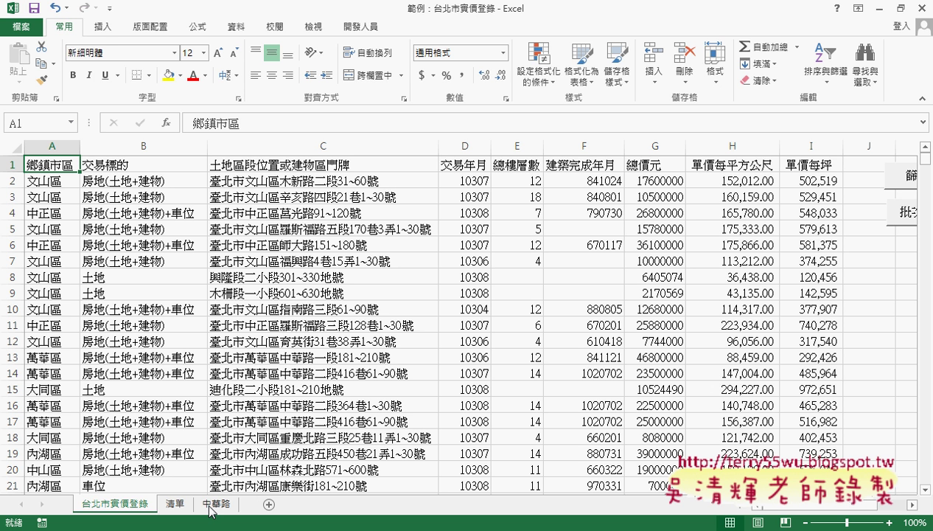
click(370, 27)
click(27, 59)
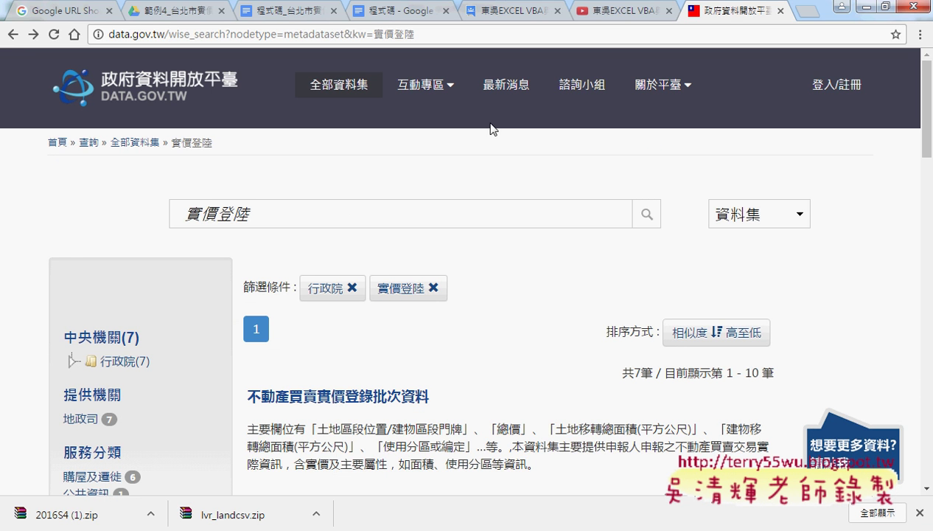
click(509, 11)
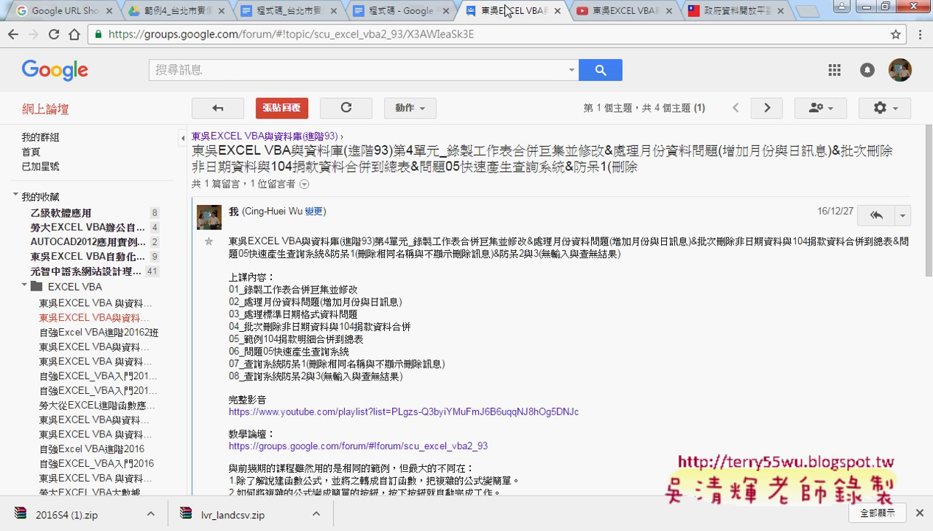
click(388, 12)
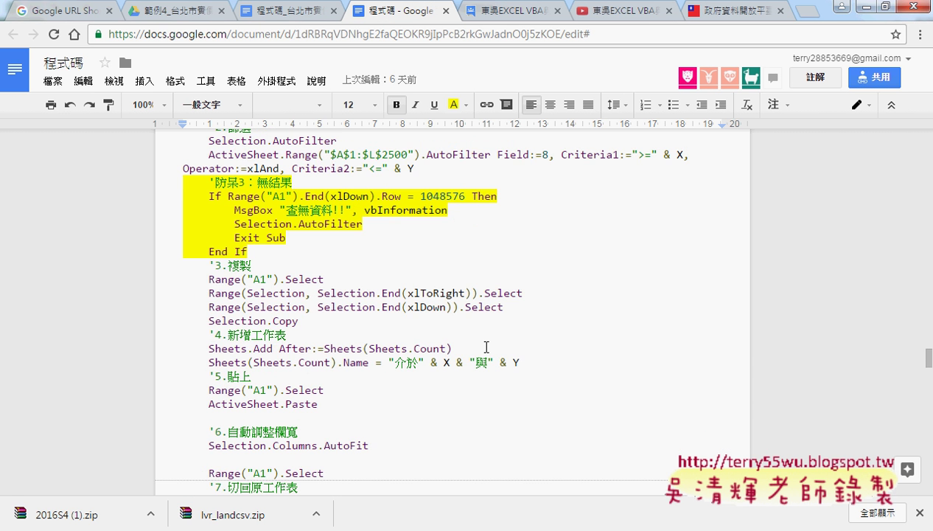
- Scroll the 程式碼 notes to the 加上防呆 section describing the three checks
scroll(485, 346, down, 5)
scroll(486, 346, down, 2)
scroll(486, 346, up, 7)
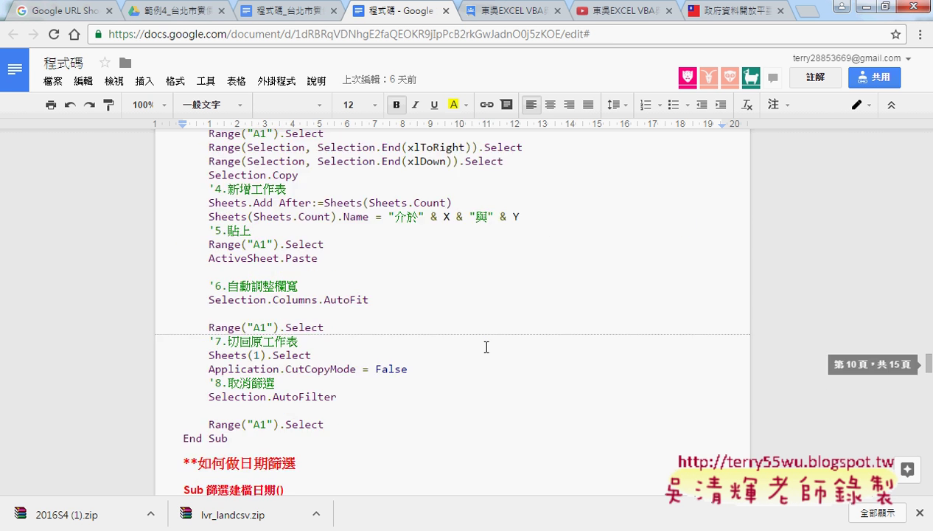
scroll(486, 346, up, 7)
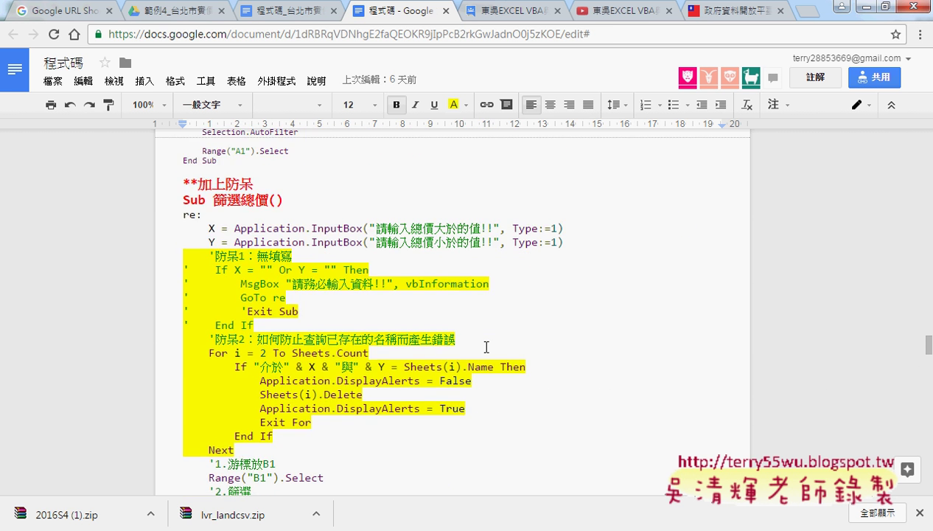
click(212, 260)
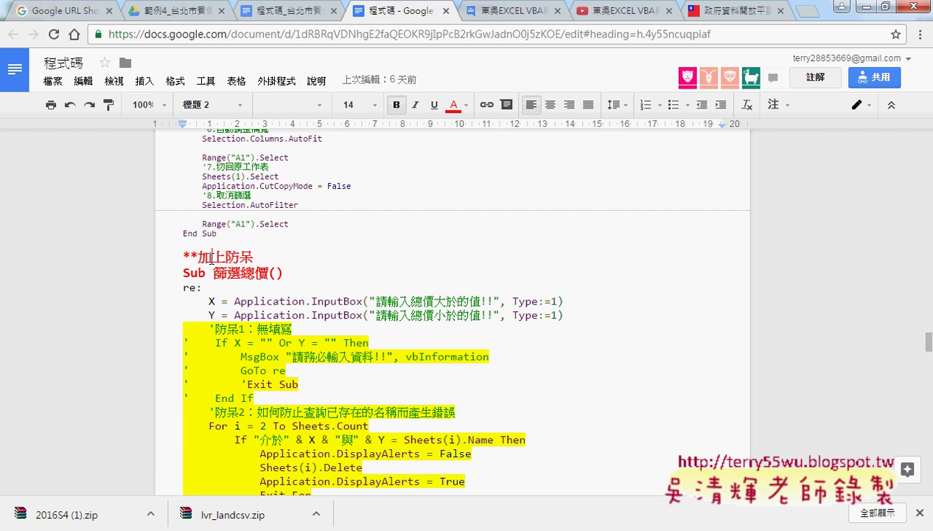
scroll(323, 369, down, 2)
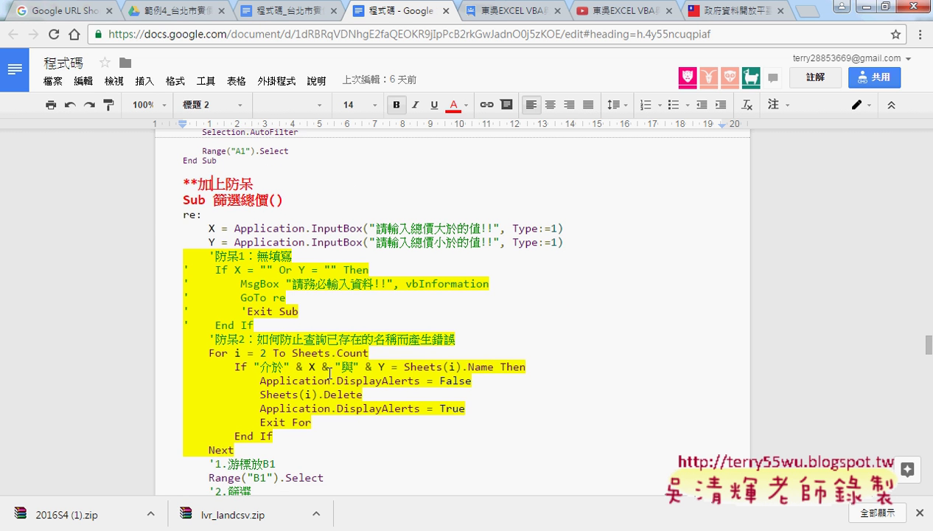
scroll(329, 374, up, 2)
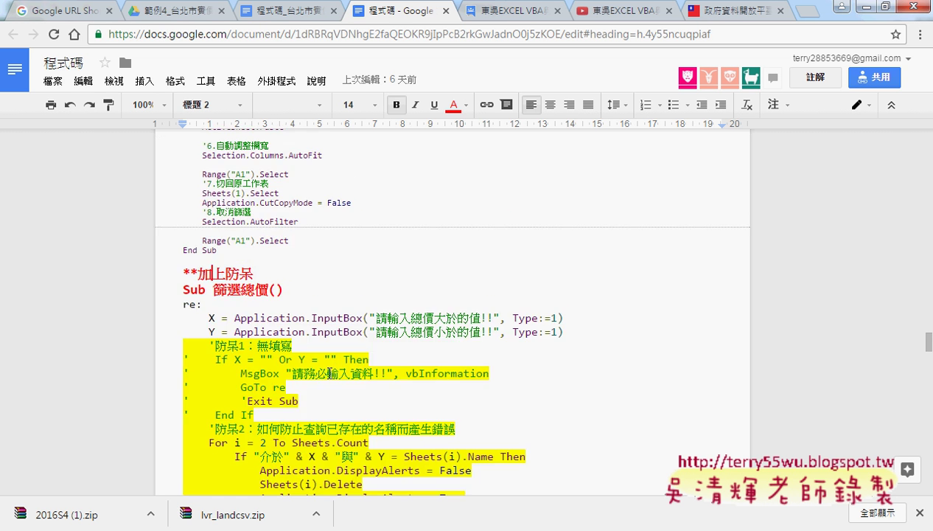
scroll(329, 374, up, 3)
scroll(330, 374, up, 4)
scroll(330, 373, up, 4)
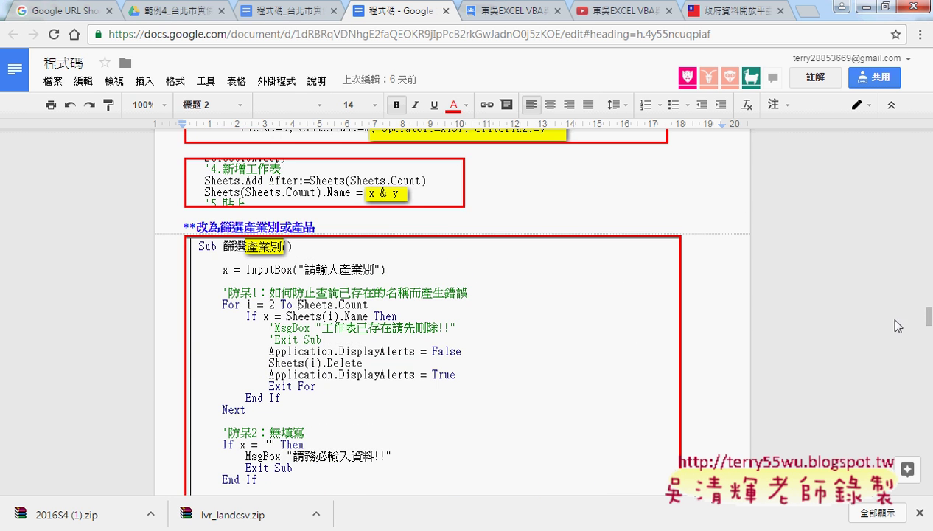
mouse_move(927, 318)
mouse_down()
mouse_move(920, 197)
mouse_move(916, 228)
mouse_up()
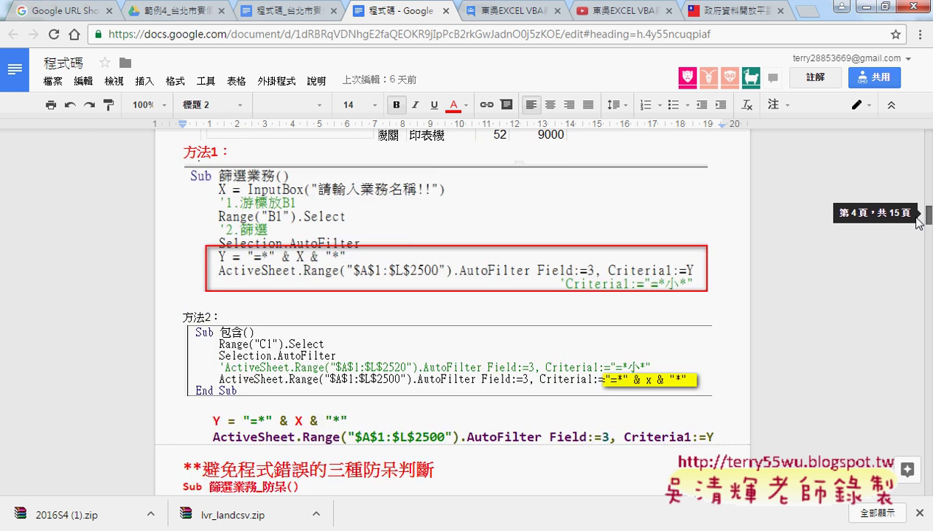
- Select and copy the 防呆1 duplicate-sheet check block through its Next line
click(306, 200)
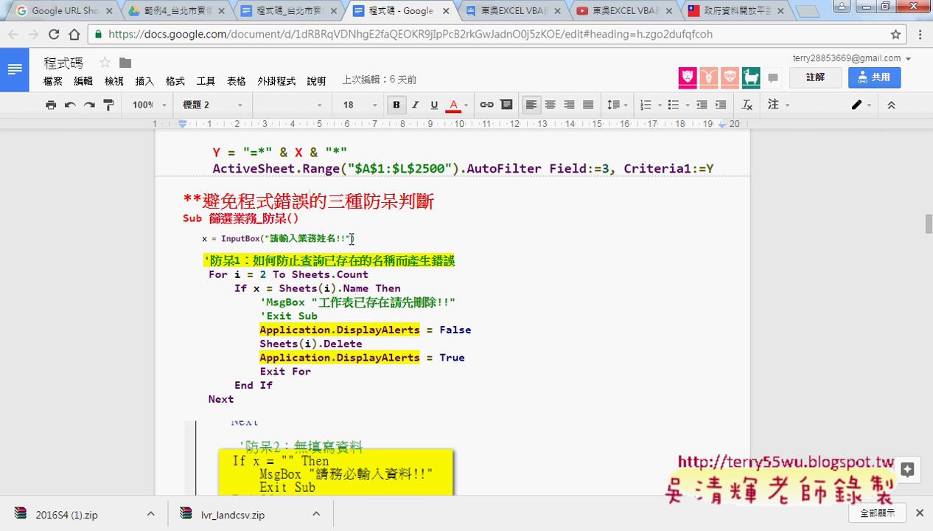
scroll(348, 236, down, 1)
drag(206, 188, 339, 187)
click(379, 187)
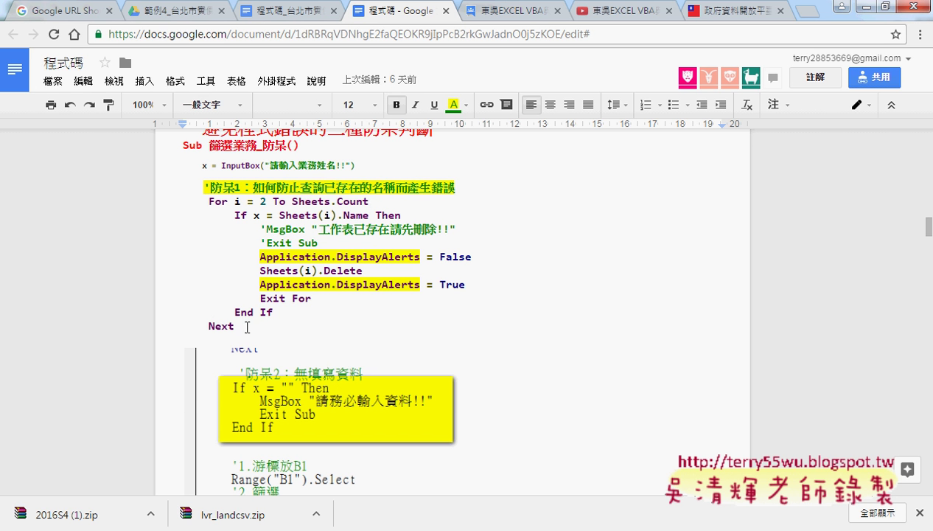
mouse_move(234, 325)
mouse_down()
mouse_move(221, 318)
mouse_move(176, 189)
mouse_up()
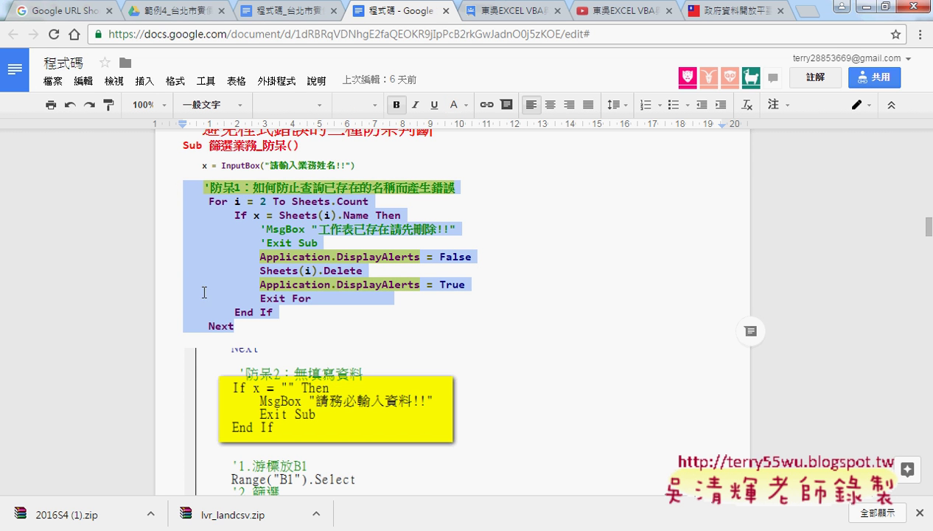
- Return to Excel's VBA editor showing the 篩選地址 macro
click(201, 525)
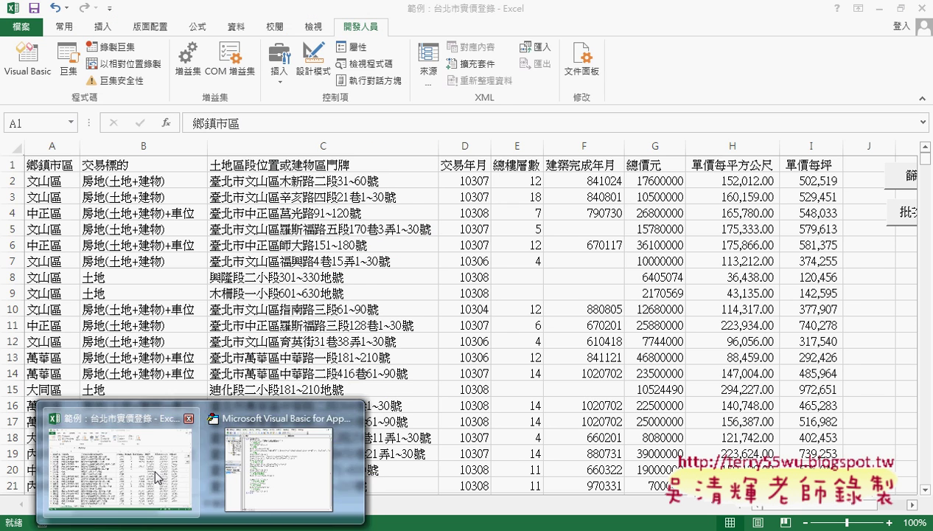
click(184, 481)
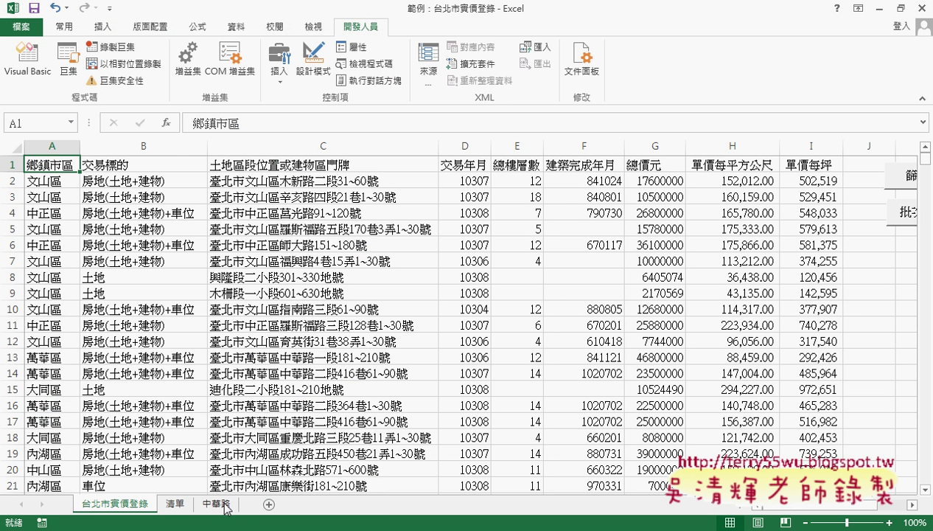
click(208, 525)
click(310, 496)
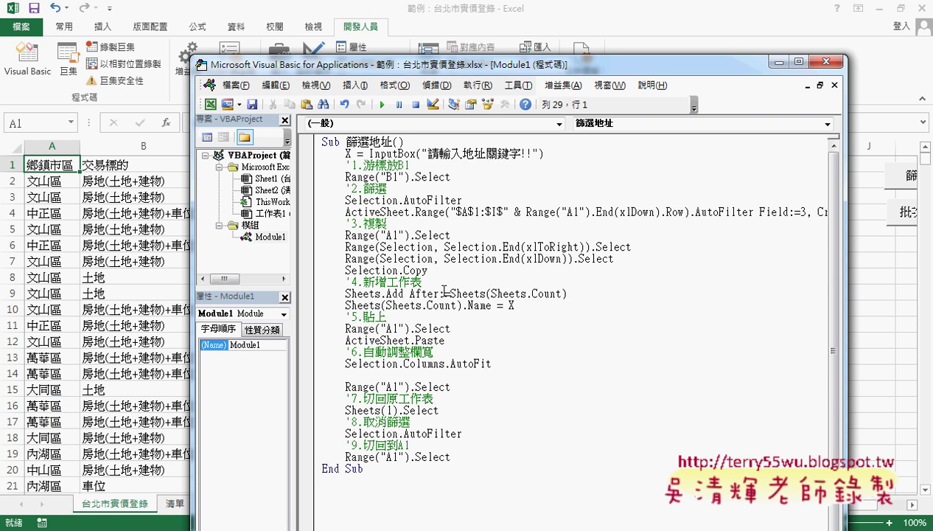
- Paste the 防呆1 block below the InputBox line and outdent its comment
click(568, 150)
drag(546, 151, 302, 159)
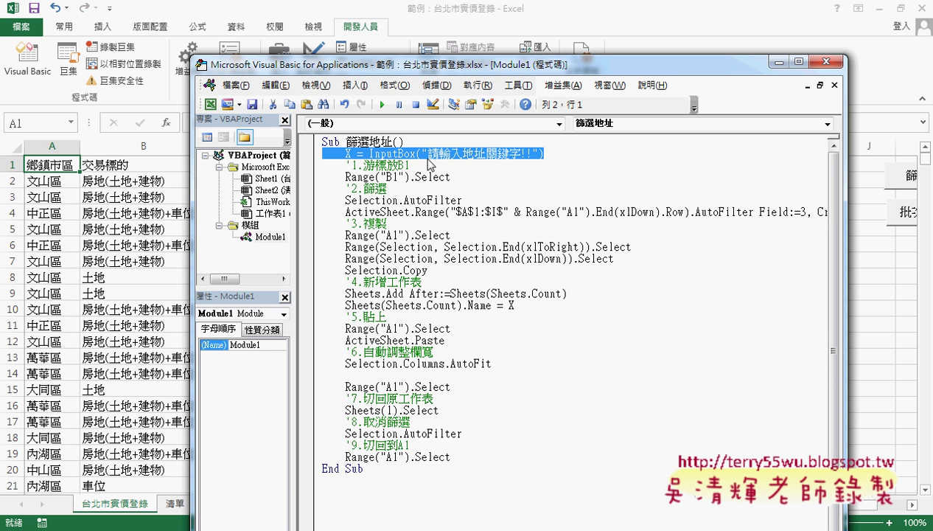
click(568, 151)
key(Return)
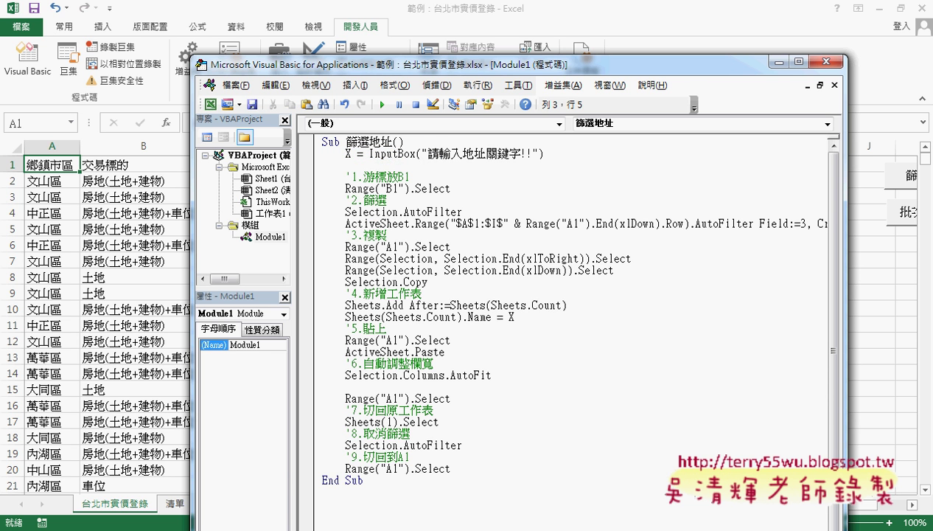
text('防呆1：如何防止查詢已存在的名稱而產生錯誤     For i = 2 To Sheets.Count         If x = Sheets(i).Name Then             'MsgBox "工作表已存在請先刪除!!"             'Exit Sub             Application.DisplayAlerts = False             Sheets(i).Delete             Application.DisplayAlerts = True             Exit For         End If     Next)
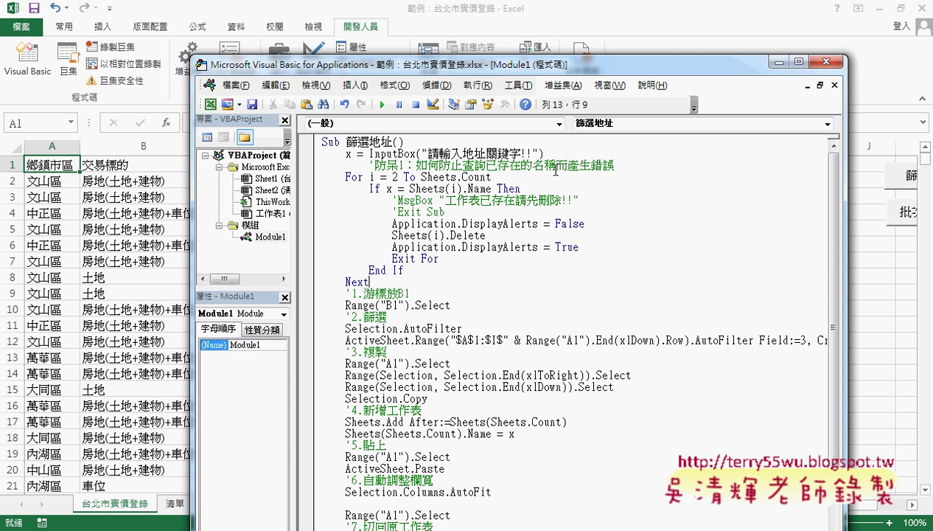
click(369, 164)
key(shift+Tab)
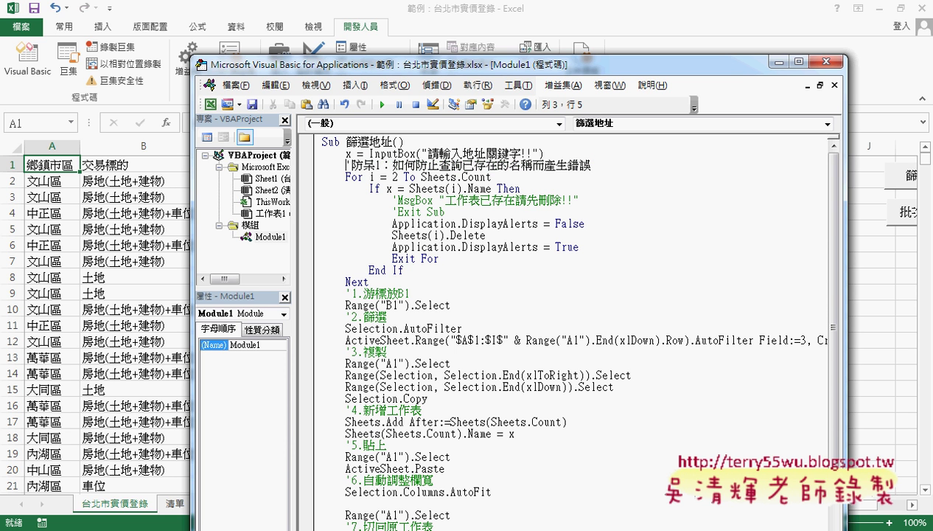
- Close the XML Source pane and reposition the VBA editor window
double_click(349, 154)
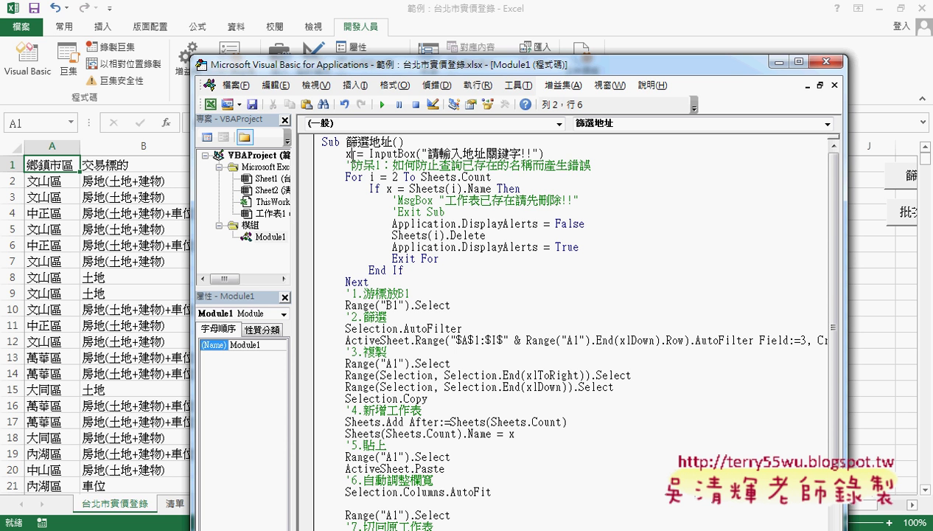
click(426, 45)
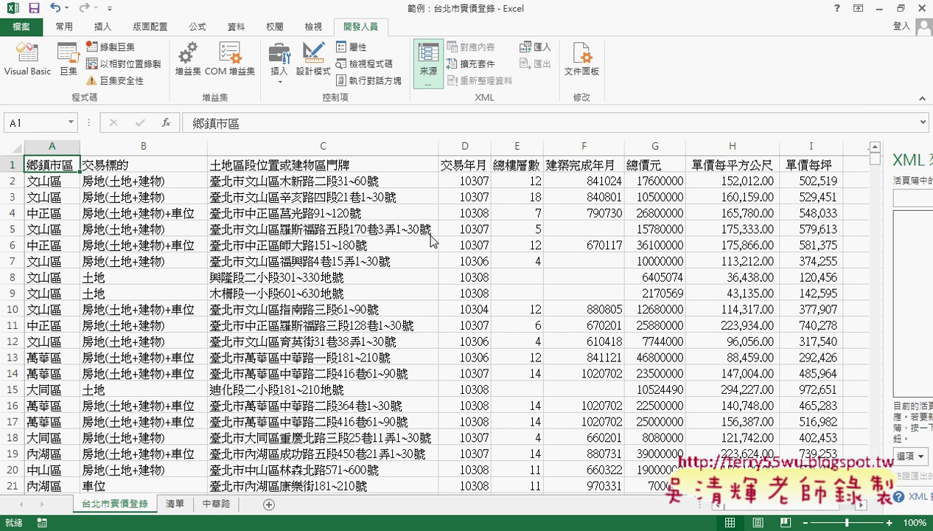
click(428, 56)
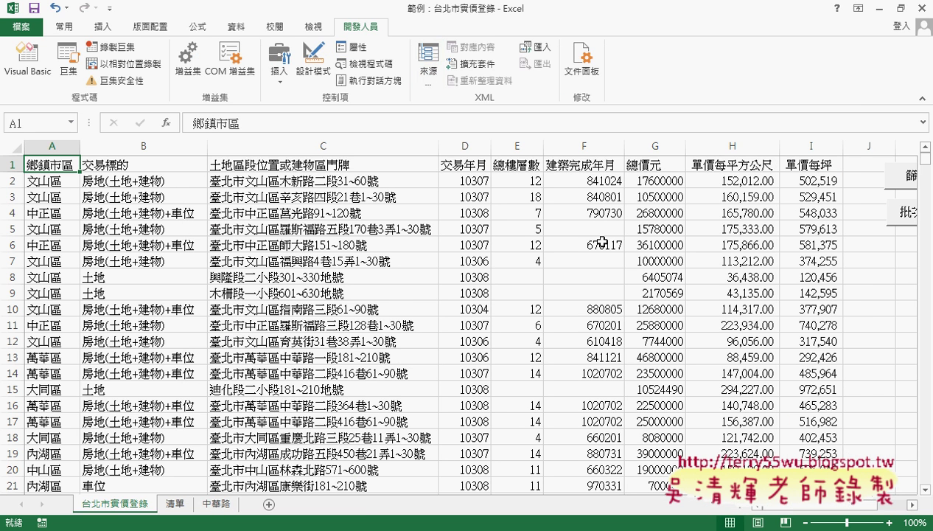
click(315, 479)
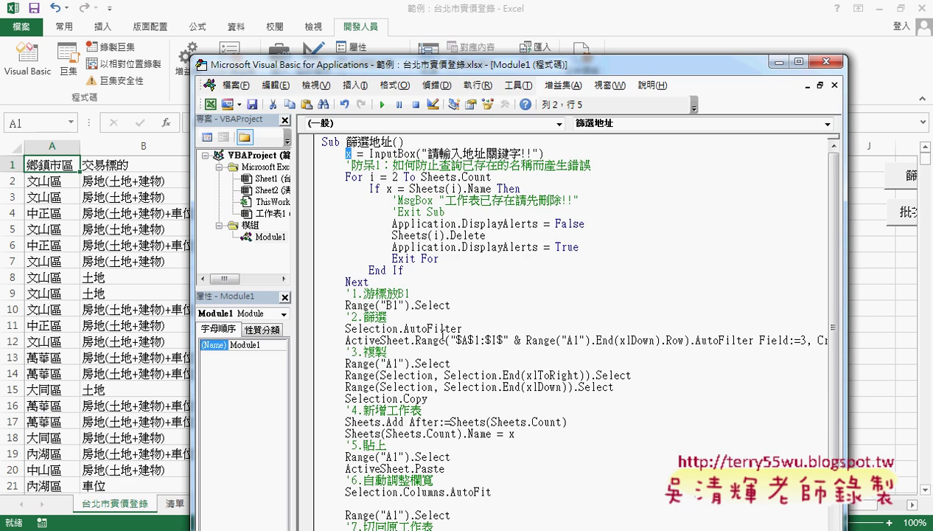
mouse_move(515, 61)
mouse_down()
mouse_move(524, 28)
mouse_move(534, 30)
mouse_up()
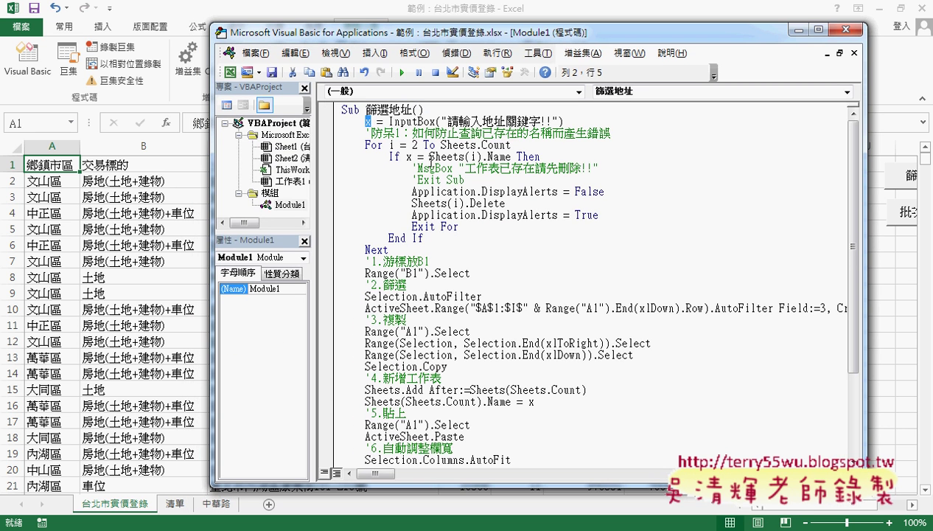
- Change the loop to For i = 3 To Sheets.Count and highlight the new range
double_click(391, 145)
key(Right)
key(Right)
key(Right)
key(Right)
key(Right)
key(Right)
key(Right)
key(shift+End)
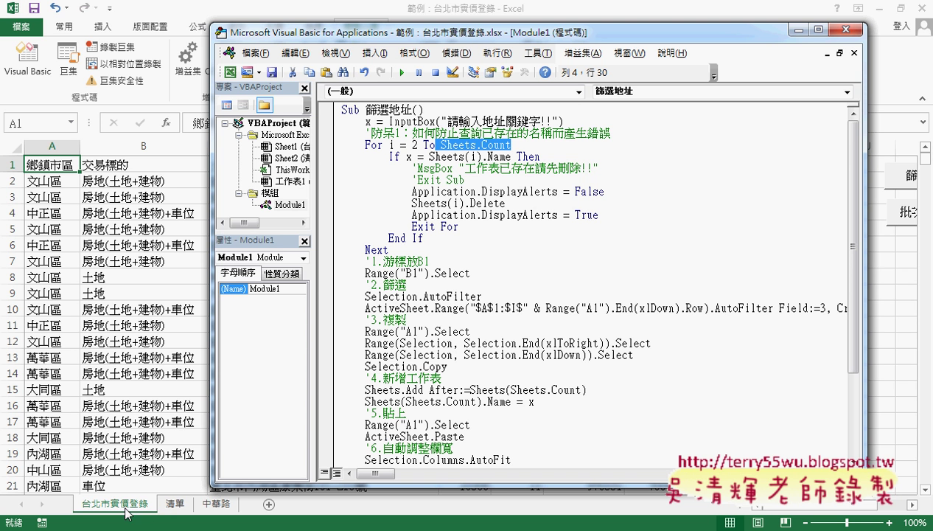
double_click(415, 144)
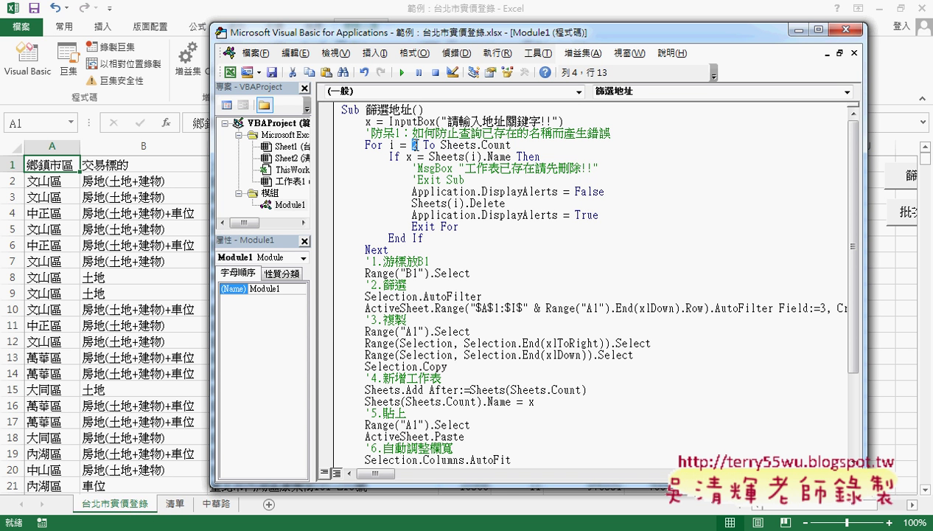
text(3)
drag(441, 144, 533, 142)
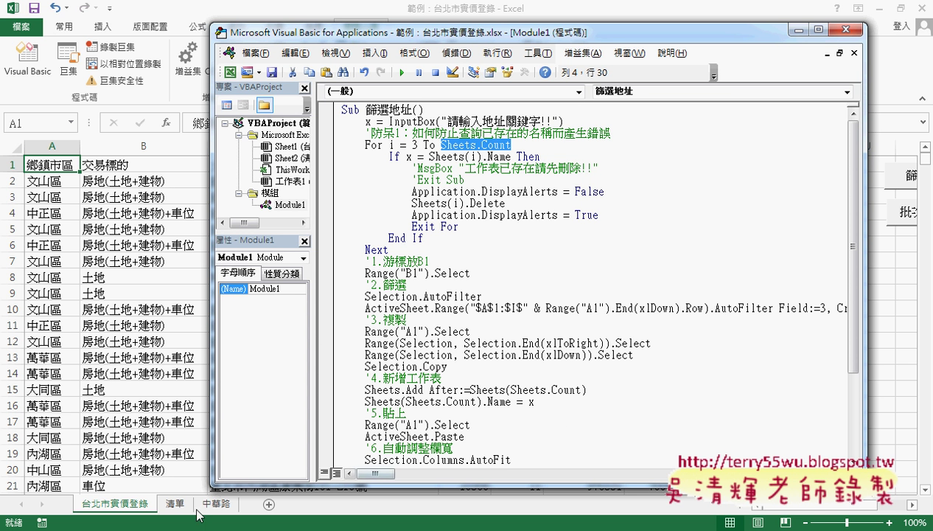
drag(414, 145, 514, 144)
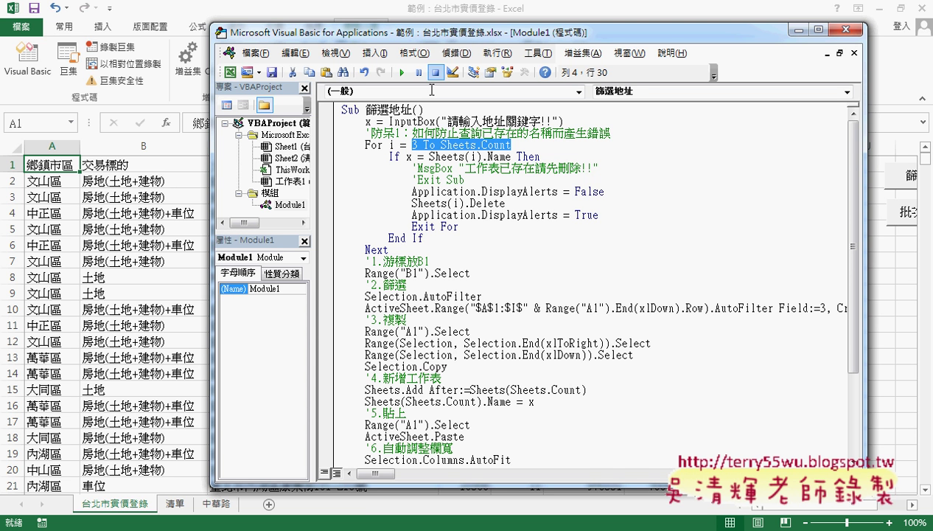
- Run the address filter with 中華路, view the 中華路 sheet, then breakpoint the For line
click(372, 8)
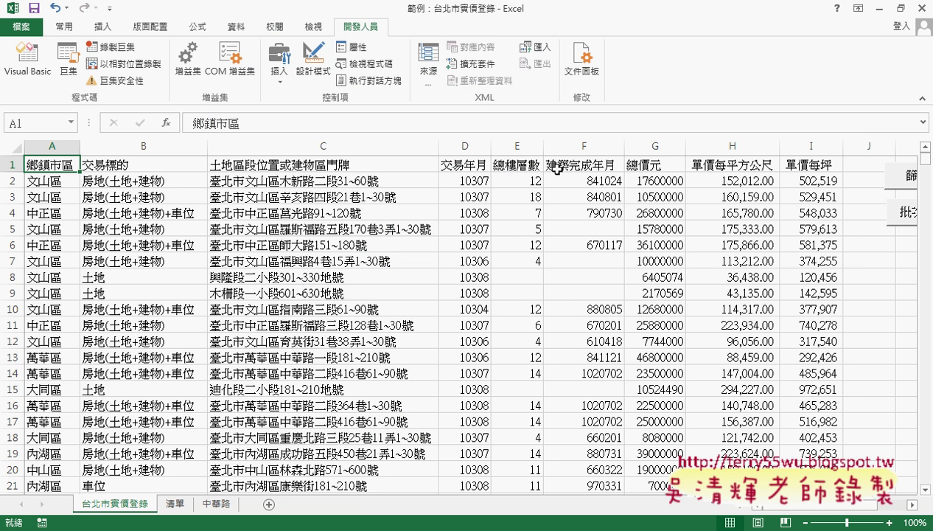
click(890, 177)
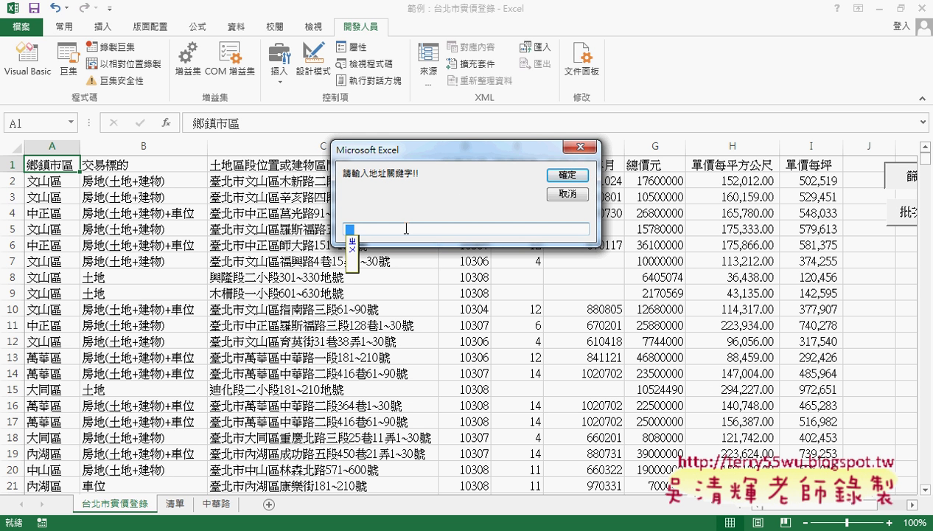
text(中華)
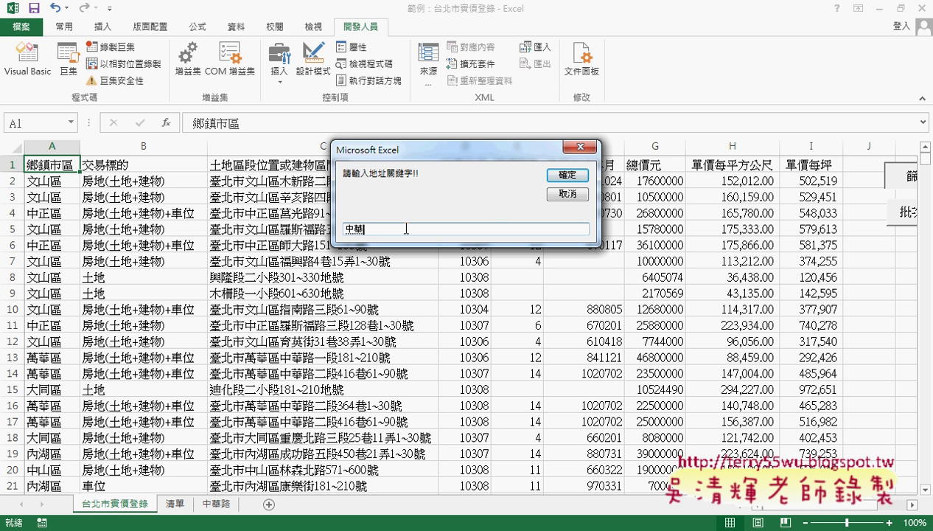
text(路)
click(579, 184)
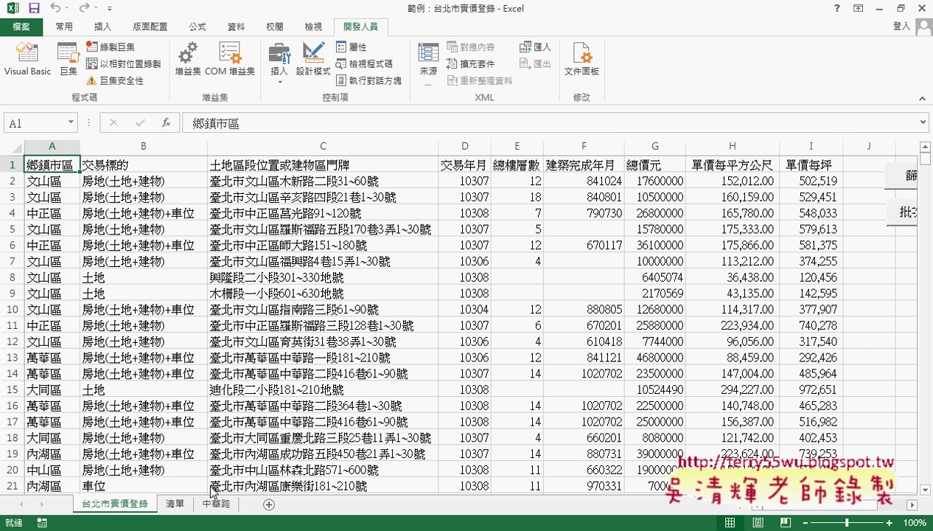
click(224, 504)
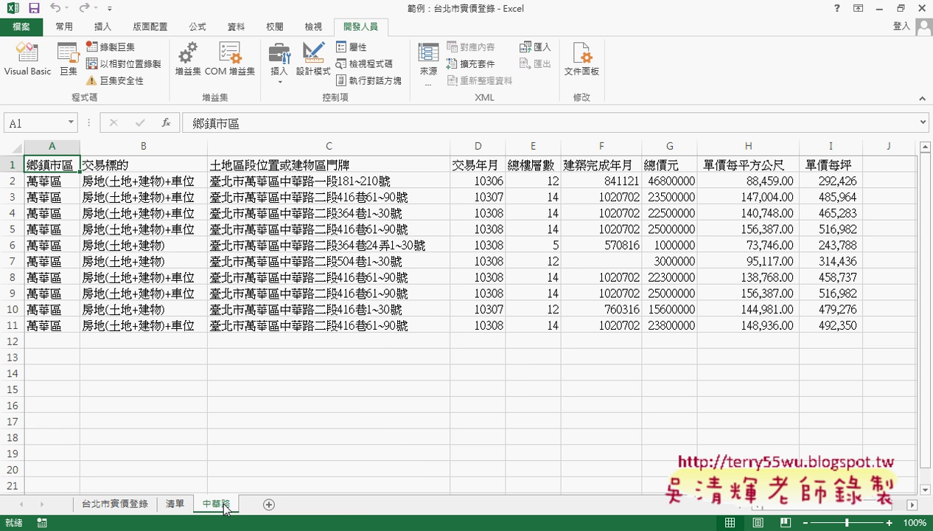
click(267, 472)
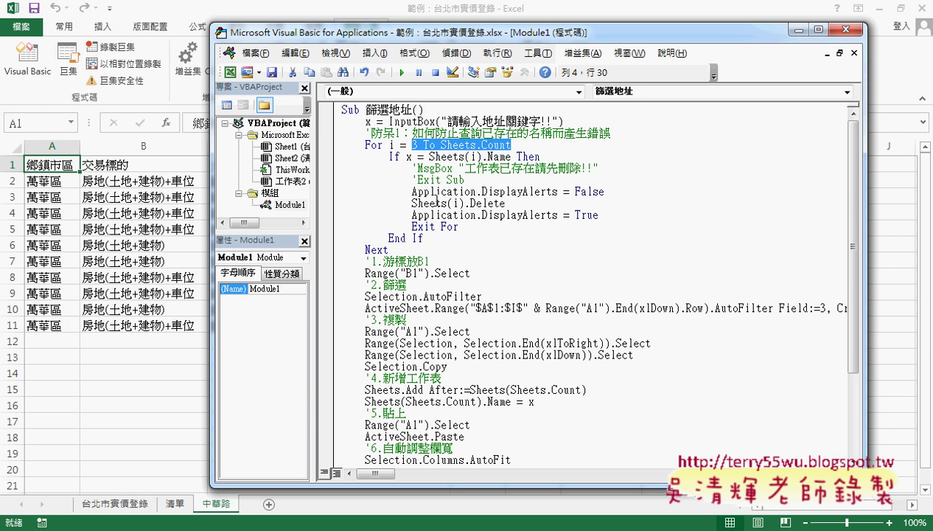
click(325, 145)
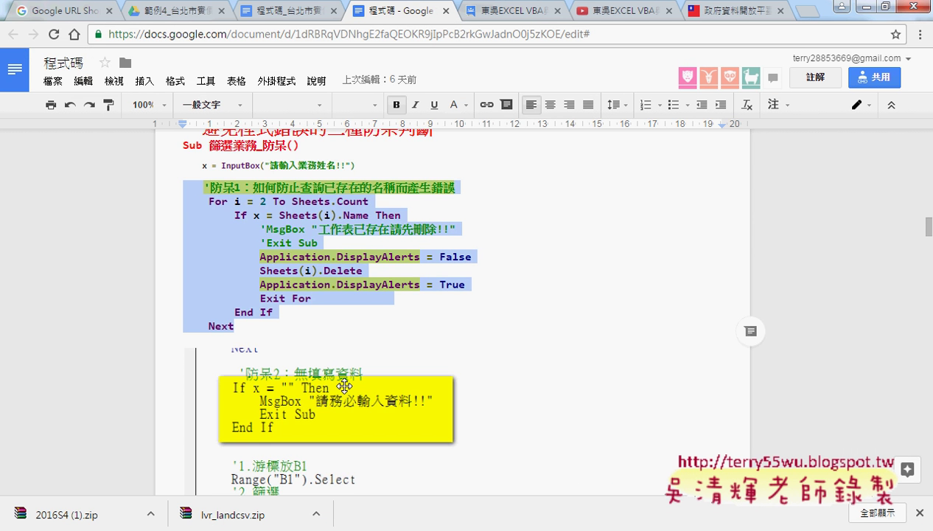
- Select and copy the 防呆2 block that checks If x = "" Then
scroll(344, 381, down, 3)
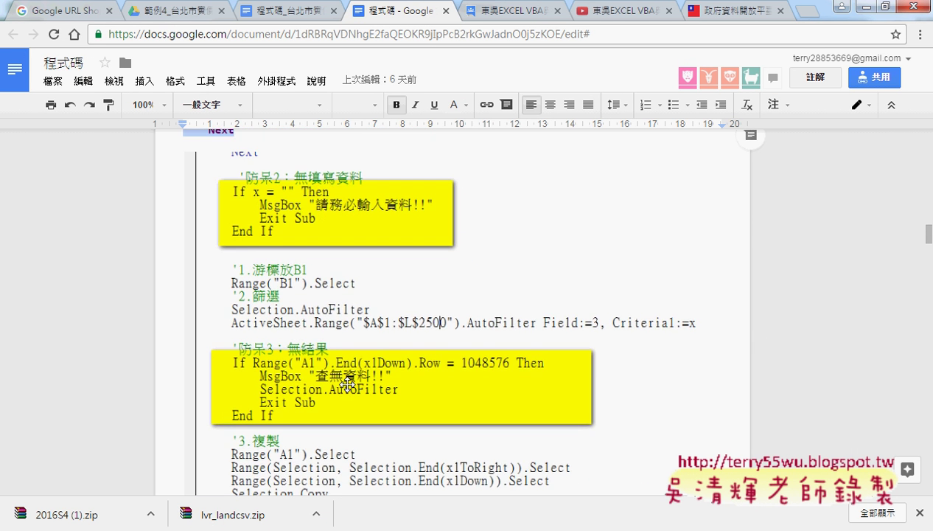
scroll(349, 384, down, 1)
scroll(350, 381, down, 3)
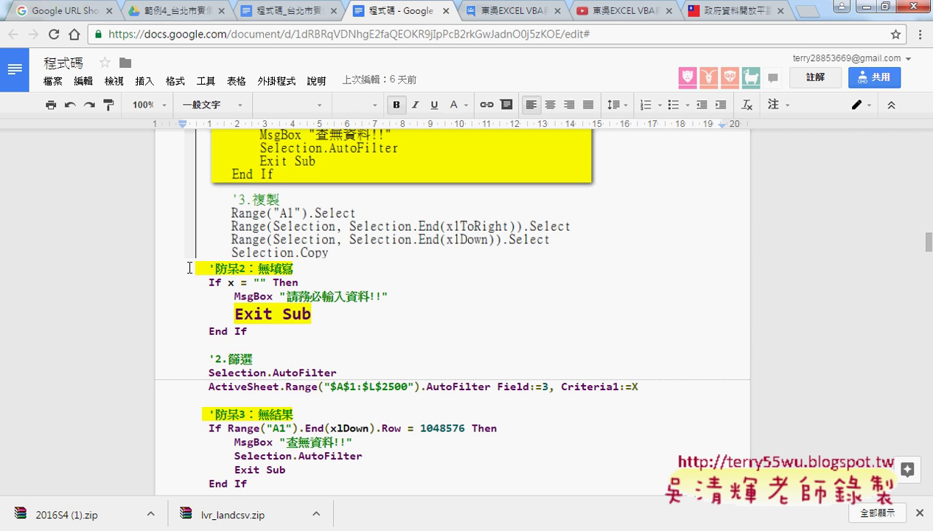
drag(190, 268, 341, 329)
key(ctrl+c)
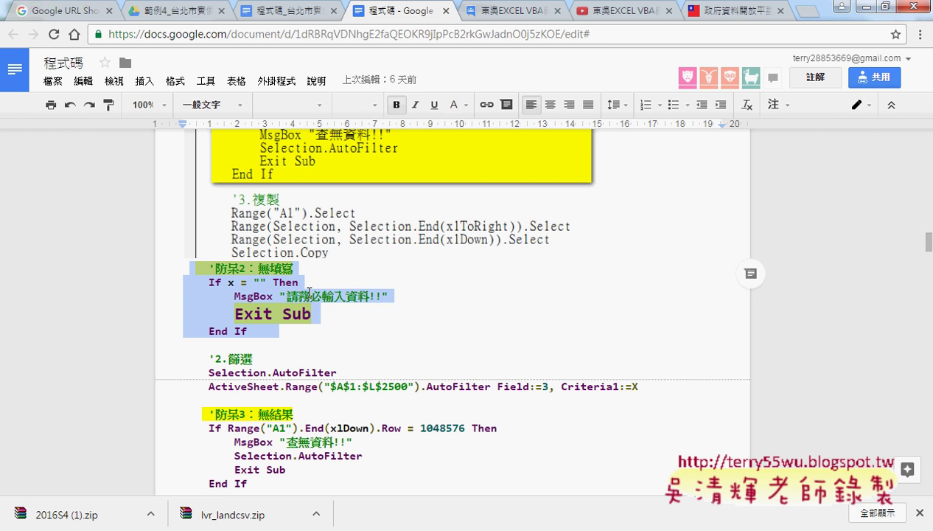
- Paste the 防呆2 empty-input check on a new line after the loop's Next
click(302, 486)
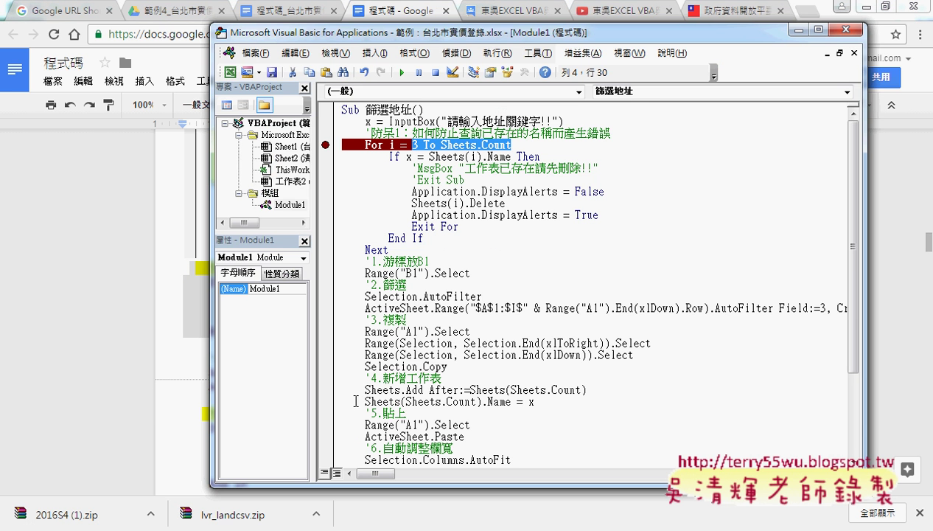
key(Return)
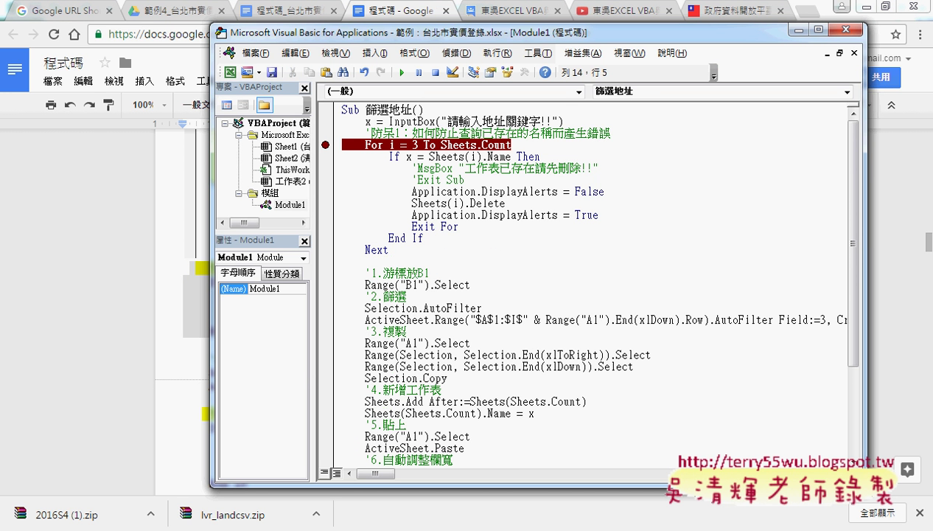
key(Home)
key(ctrl+v)
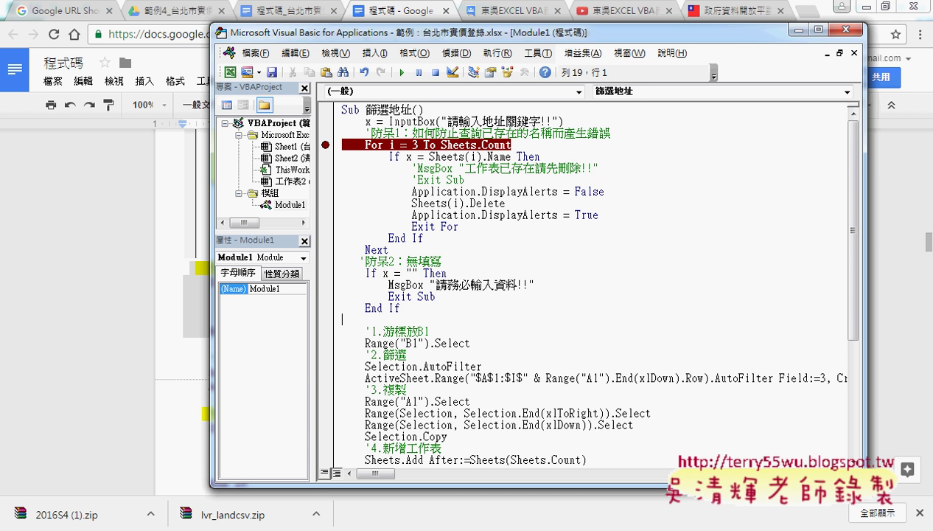
- Make the 請務必輸入資料!! MsgBox a vbCritical alert and clear the browser from view
click(567, 283)
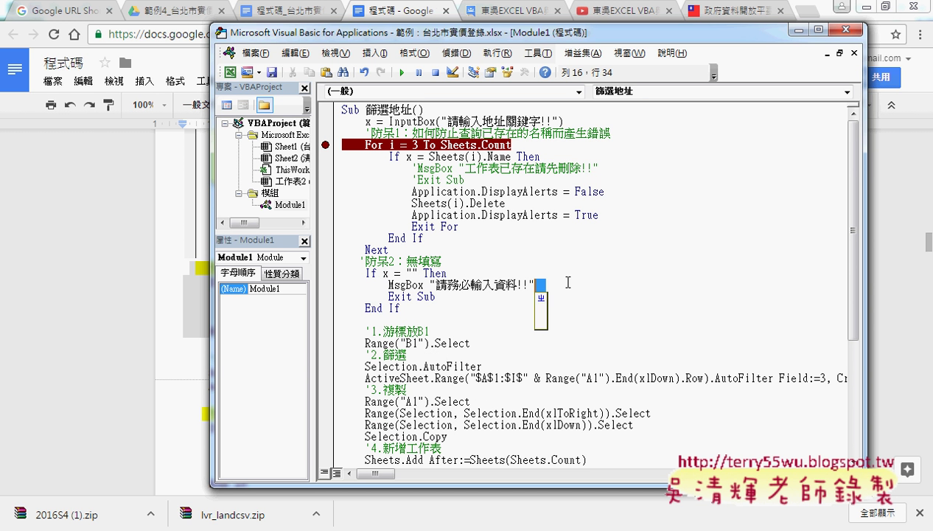
text(,)
key(Down)
key(Down)
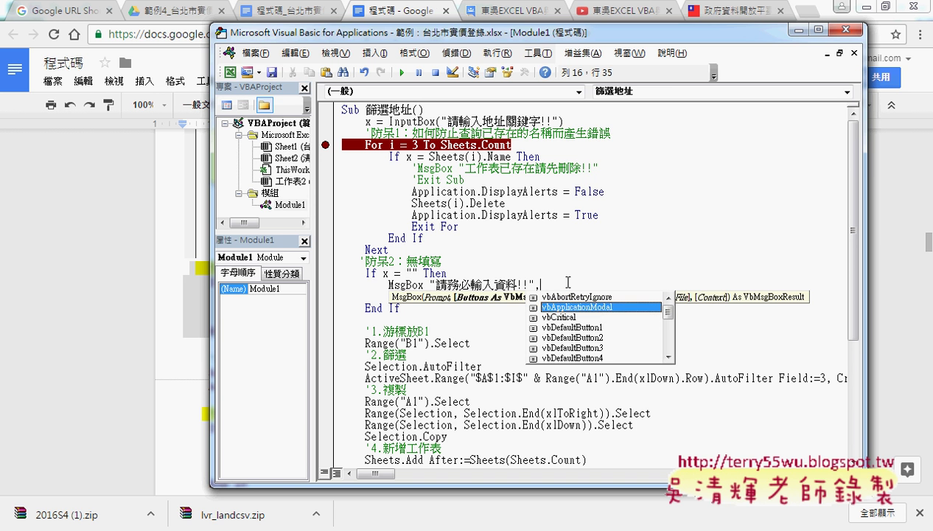
key(Down)
key(Down)
key(Down)
key(Down)
key(Down)
key(Down)
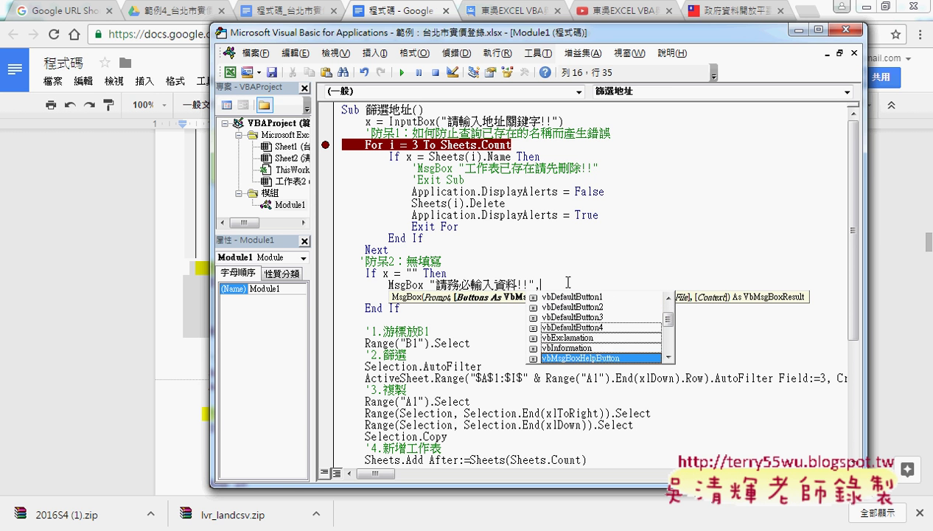
key(Down)
key(Up)
key(Up)
key(Up)
key(Up)
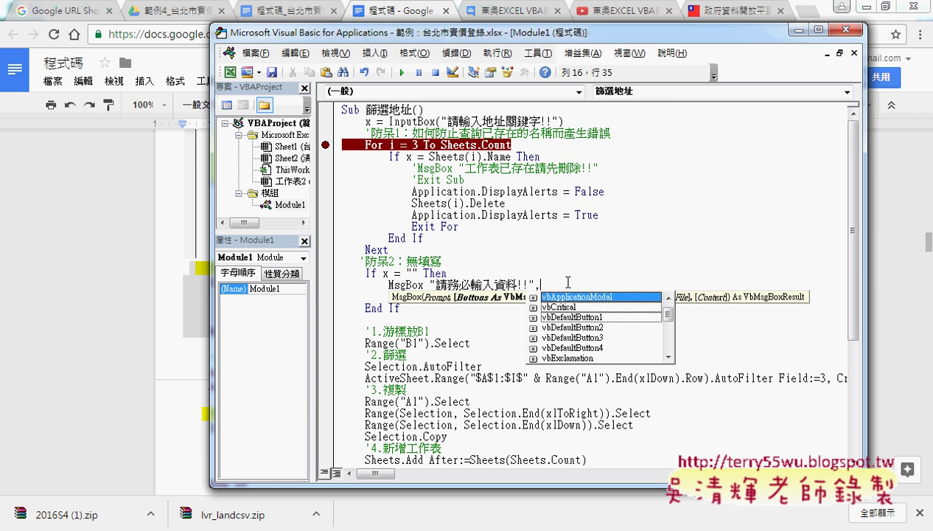
key(Up)
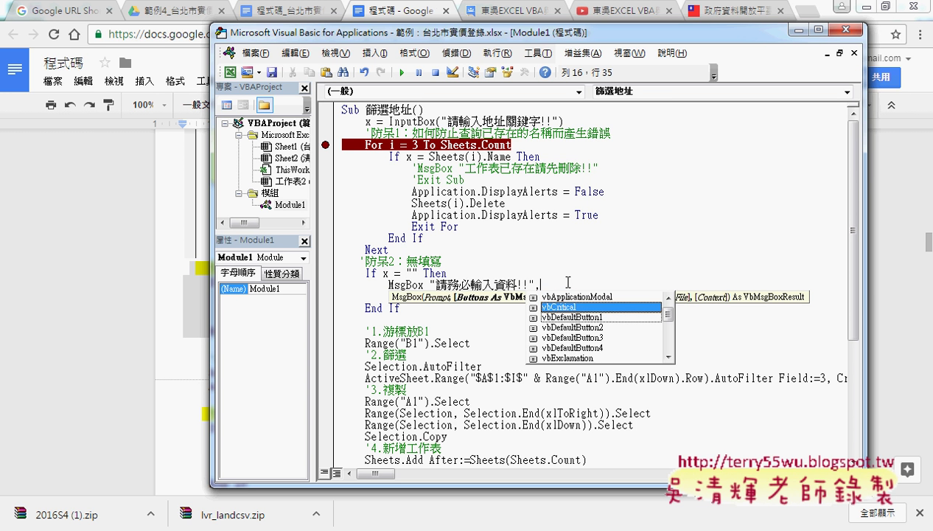
key(space)
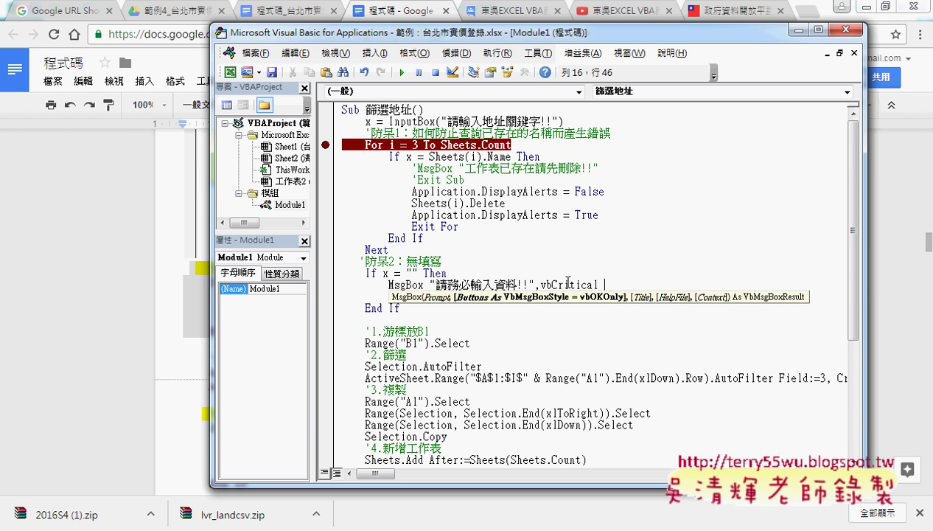
click(539, 260)
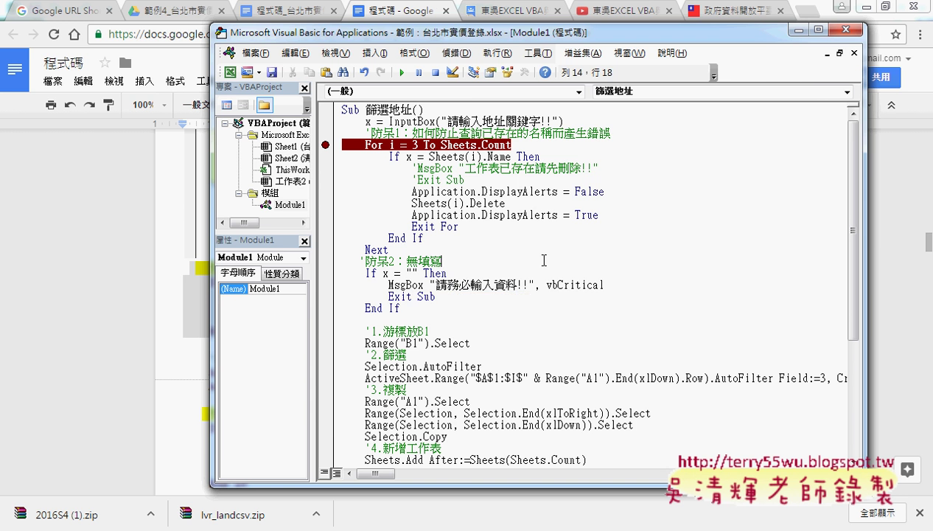
click(869, 7)
drag(642, 33, 355, 85)
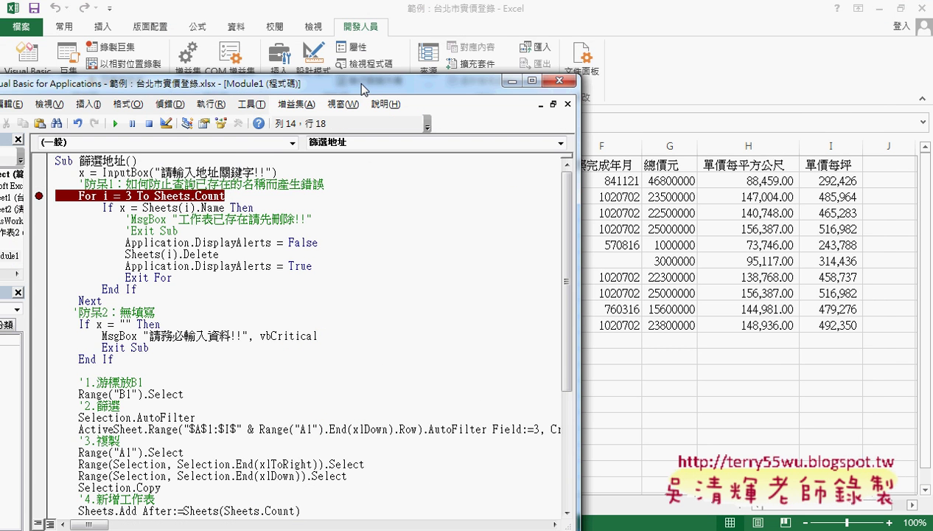
- Run the address filter on 台北市實價登錄 with an empty keyword and remove the For-line breakpoint
click(686, 222)
click(131, 504)
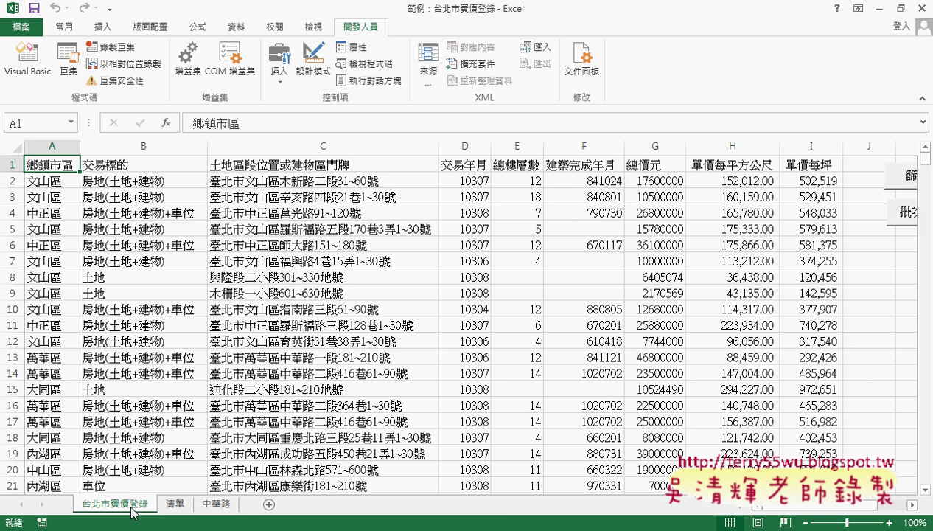
click(901, 177)
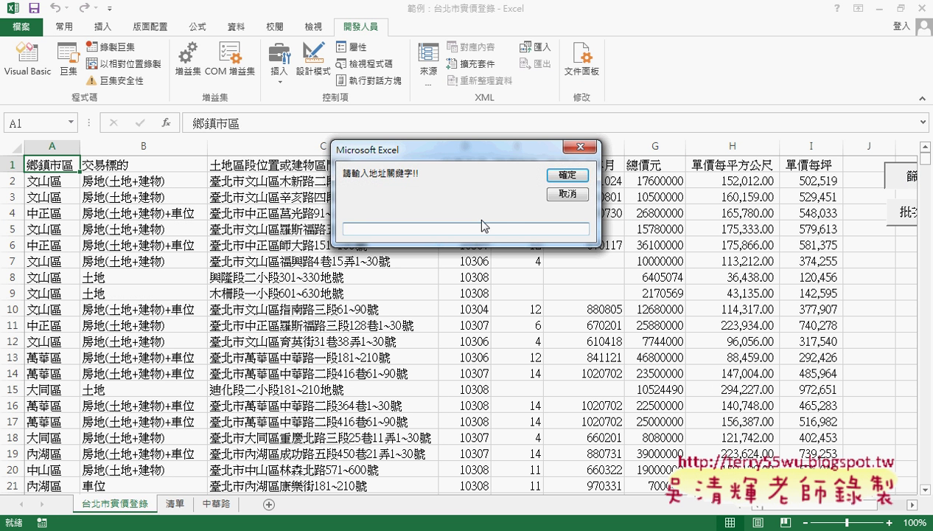
click(561, 181)
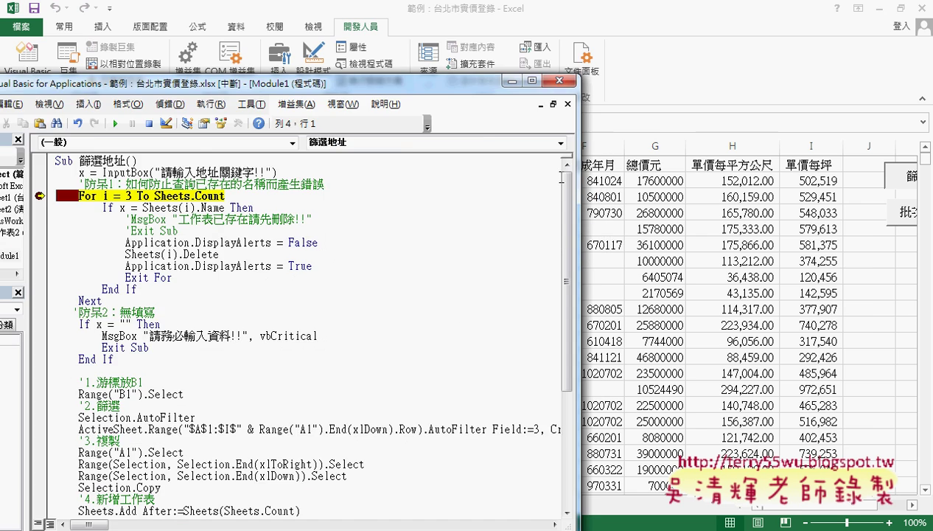
mouse_move(367, 46)
mouse_down()
mouse_move(586, 58)
mouse_move(661, 47)
mouse_up()
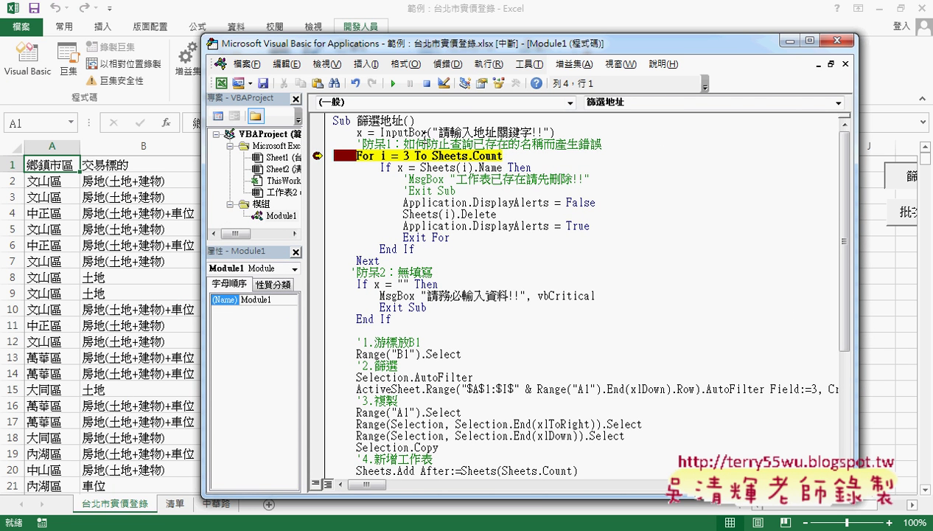
click(314, 156)
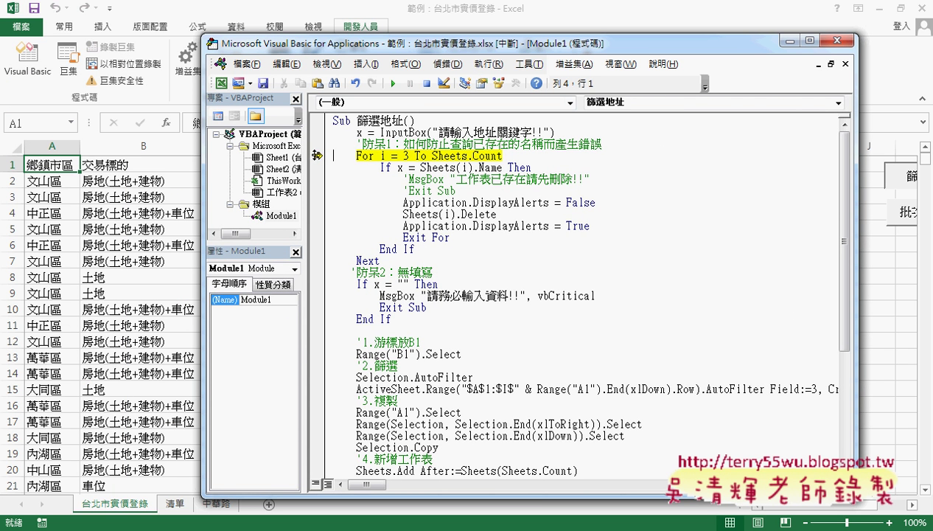
- Step through with F8 until the 請務必輸入資料!! warning appears, dismiss it, and exit
key(F8)
key(F8)
key(F8)
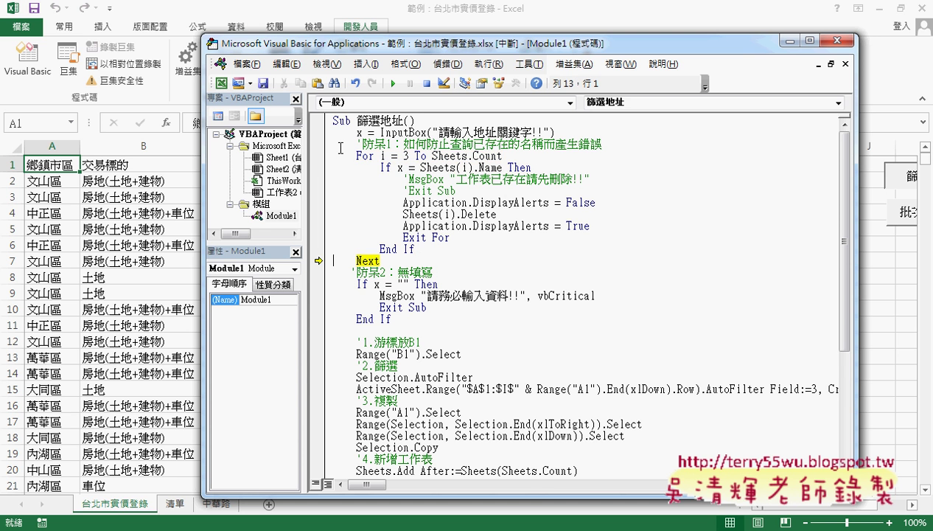
key(F8)
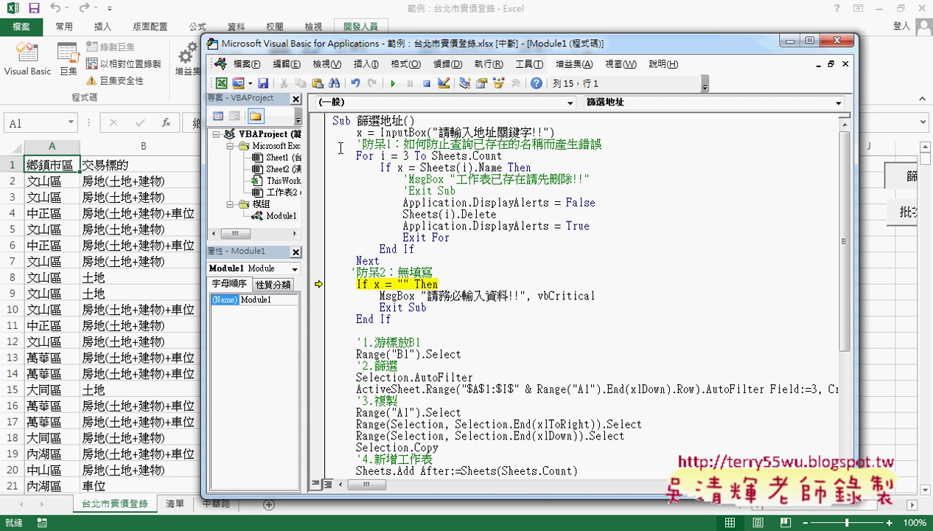
key(F8)
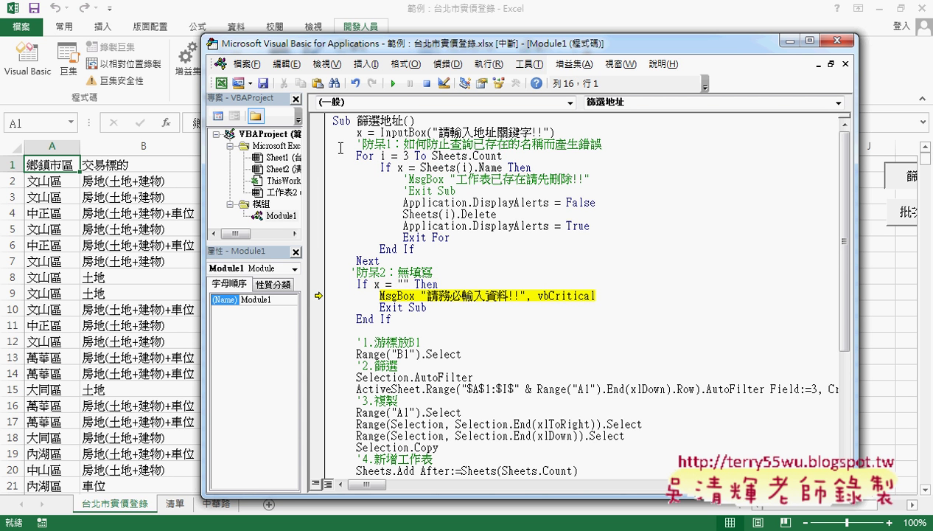
mouse_move(376, 284)
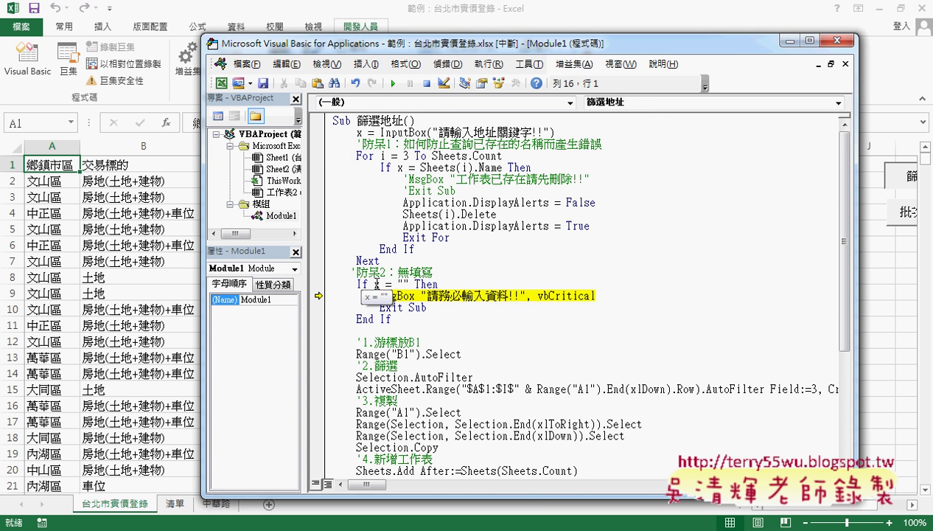
key(F8)
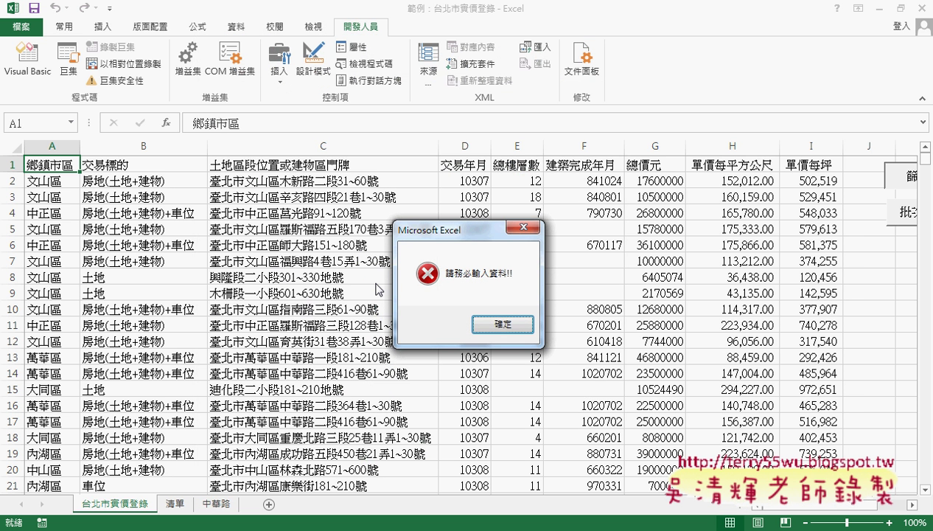
click(501, 325)
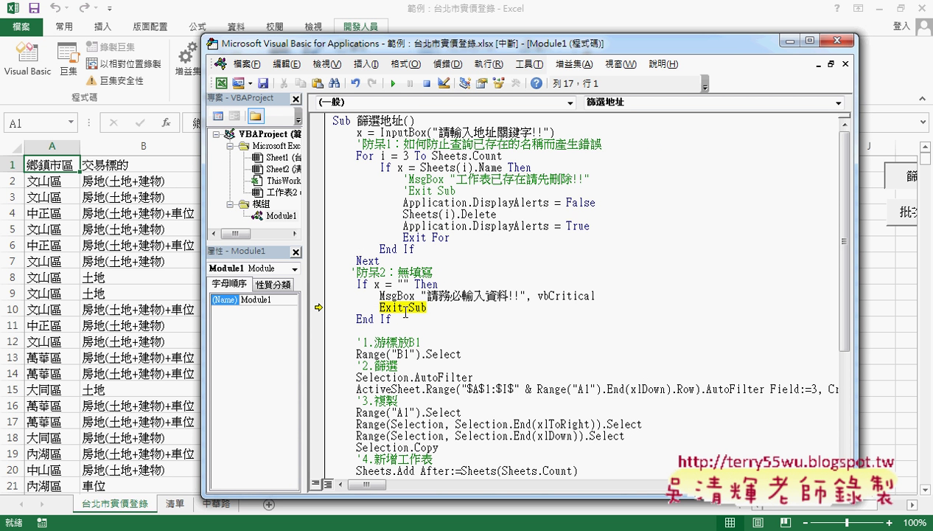
key(F8)
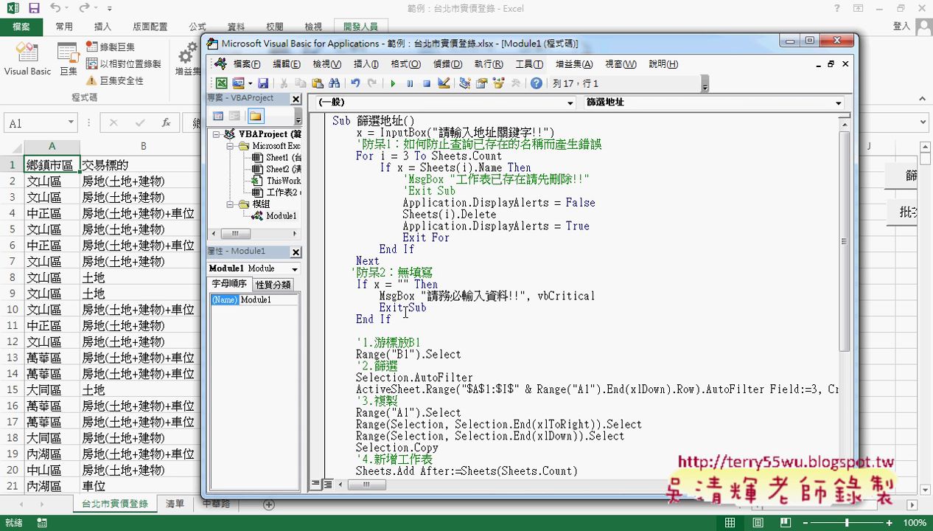
drag(442, 318, 327, 271)
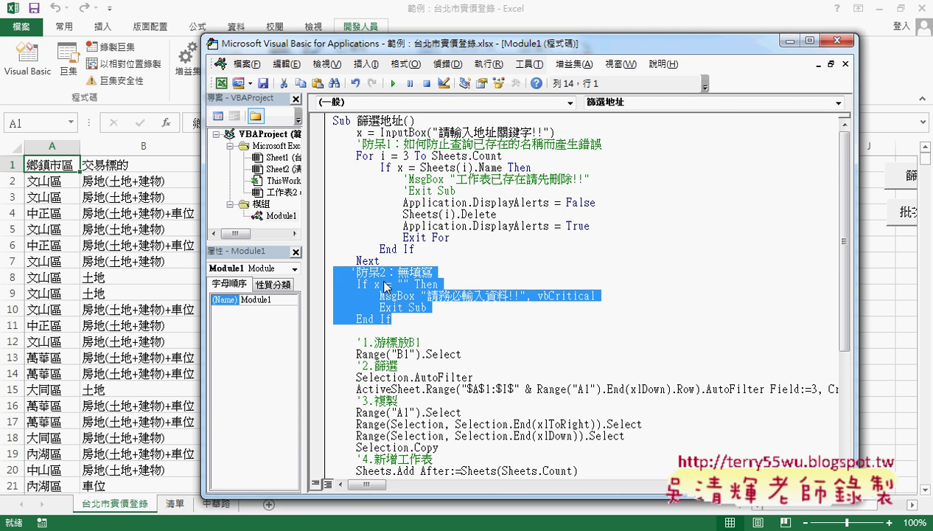
scroll(467, 295, down, 3)
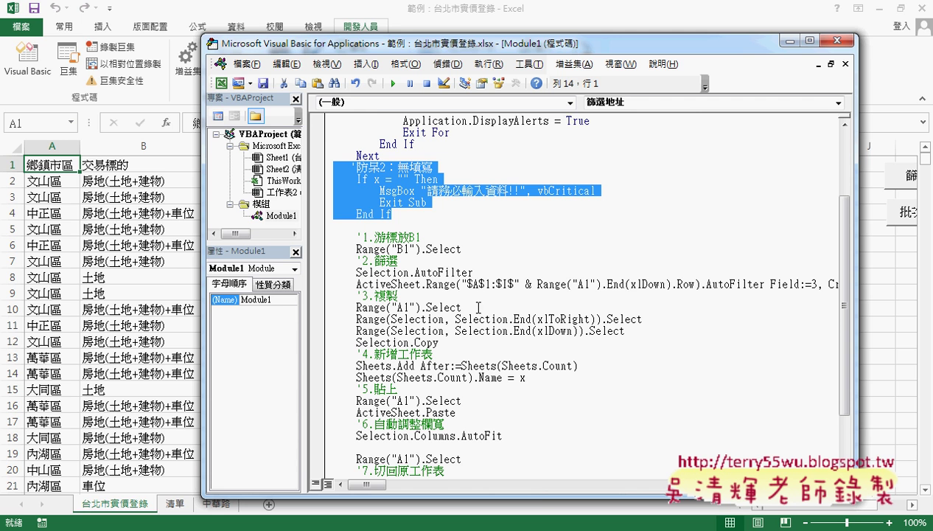
- Open the 程式碼 doc and select the 防呆3 no-result check block
click(275, 525)
click(362, 355)
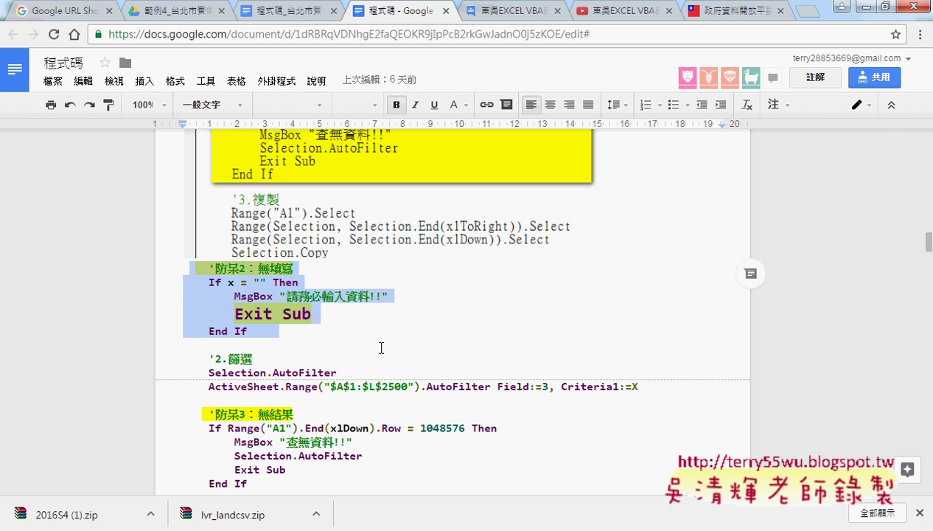
scroll(381, 347, down, 2)
key(Up)
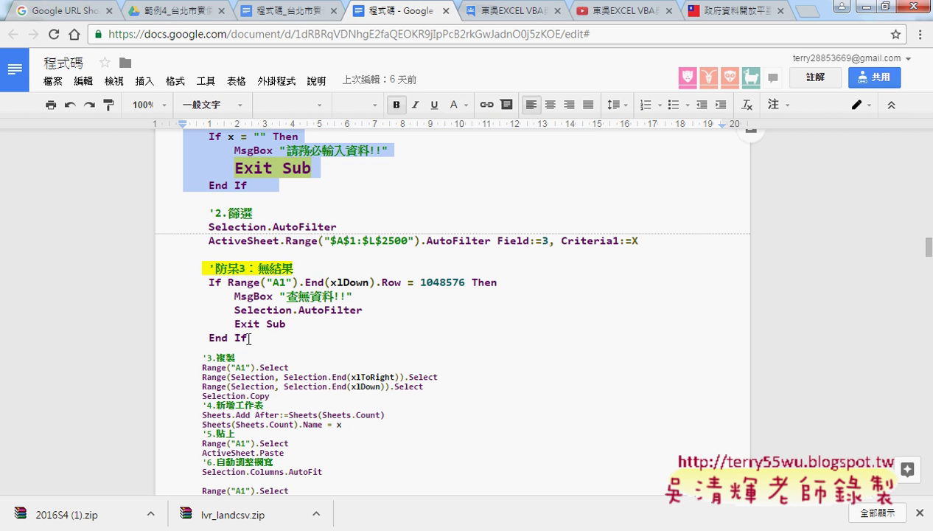
drag(248, 338, 171, 273)
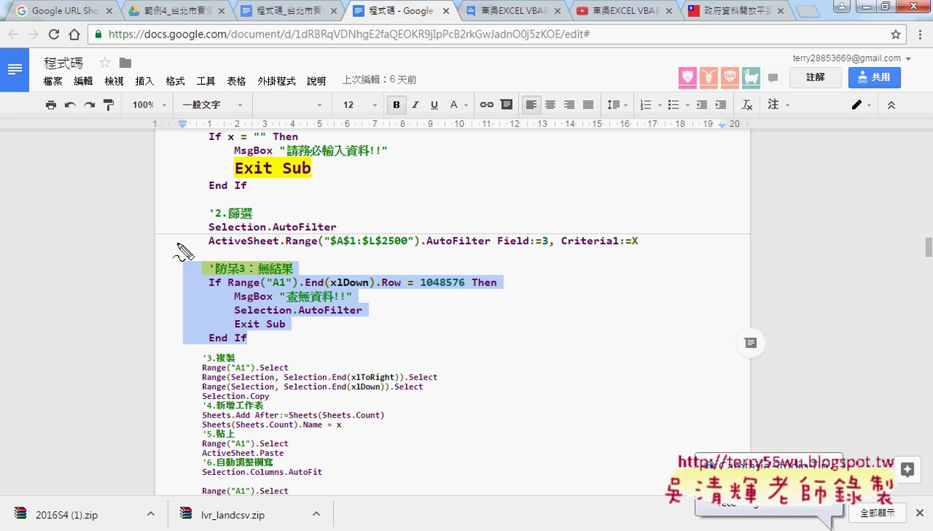
- Mark the AutoFilter line and 防呆3 with red pen annotations, then clear them and reselect the block
drag(164, 240, 190, 248)
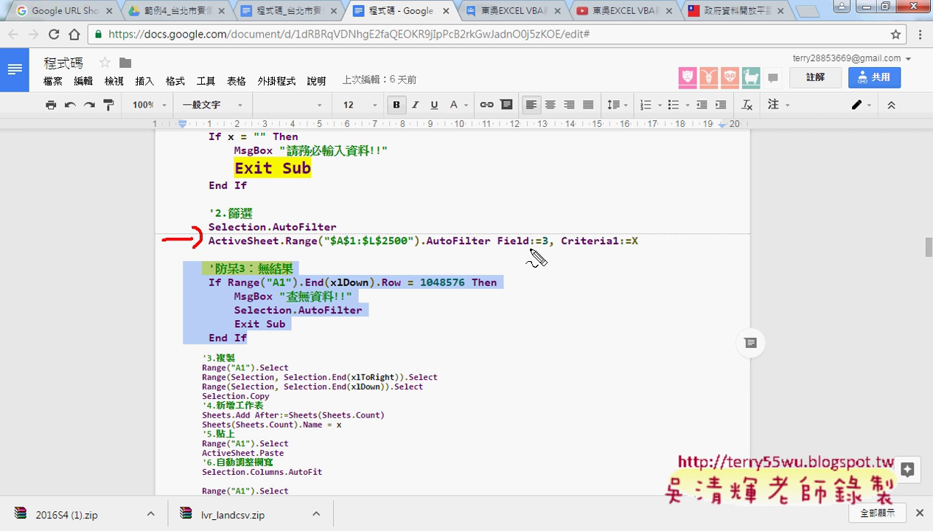
drag(409, 254, 652, 251)
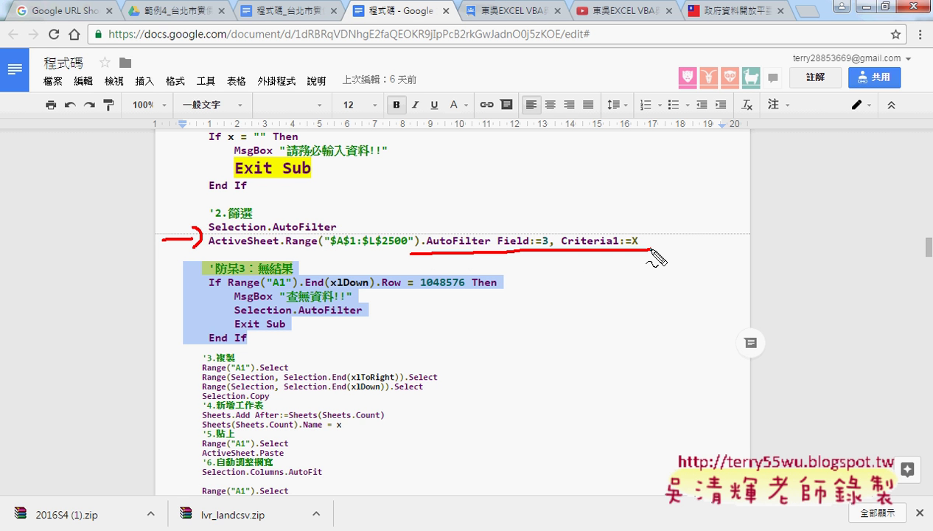
drag(143, 245, 171, 304)
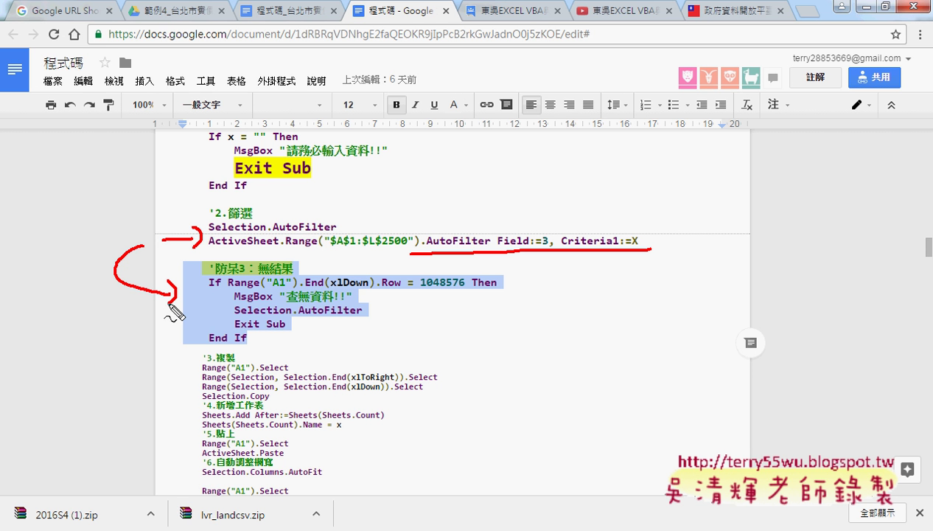
key(Escape)
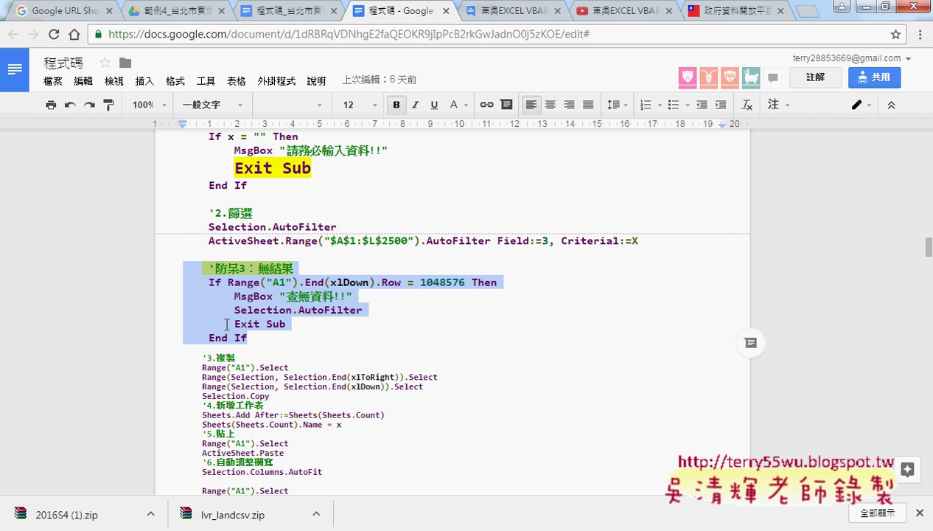
drag(273, 337, 153, 273)
key(ctrl+c)
- Paste the 防呆3 check two lines below the ActiveSheet AutoFilter line
mouse_move(198, 528)
click(337, 436)
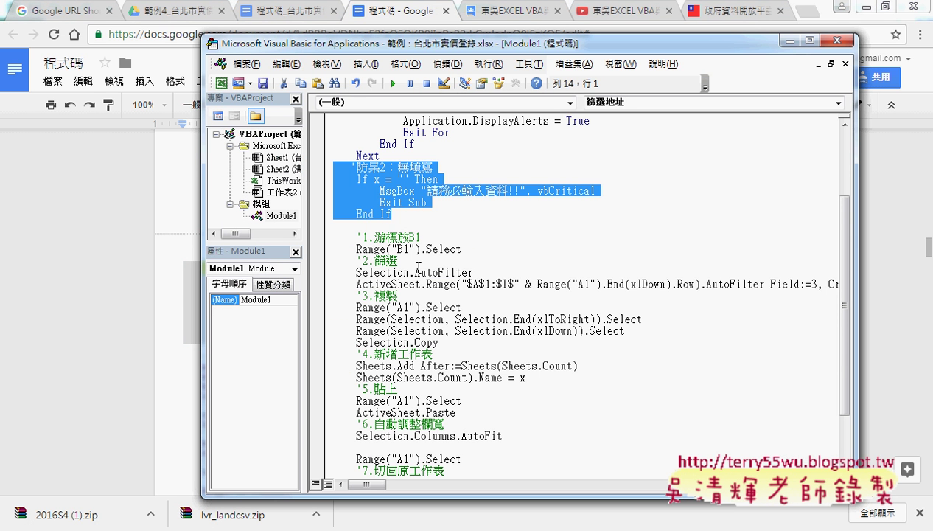
click(403, 284)
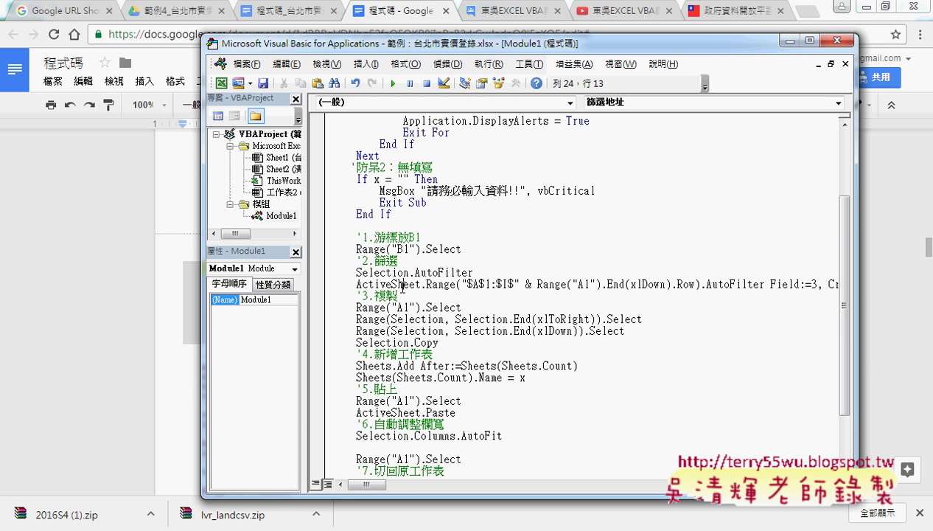
key(End)
key(Return)
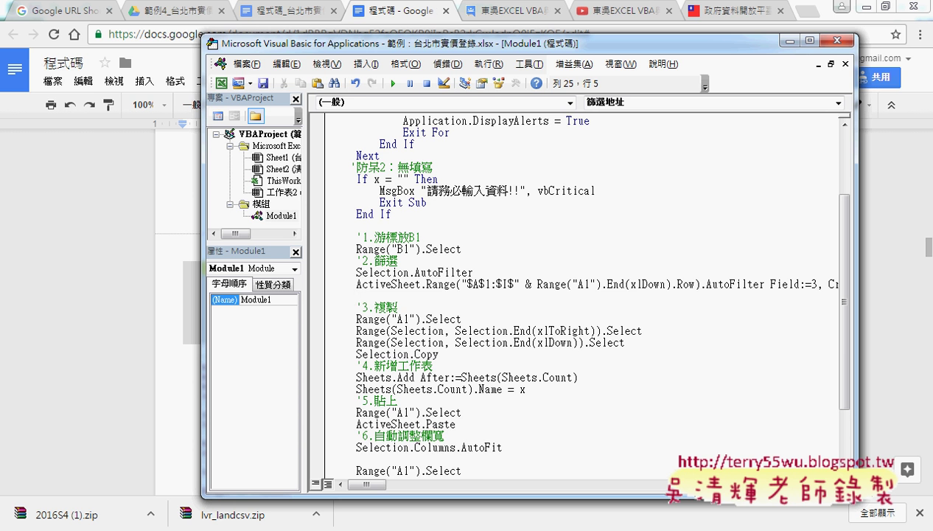
key(Return)
key(ctrl+v)
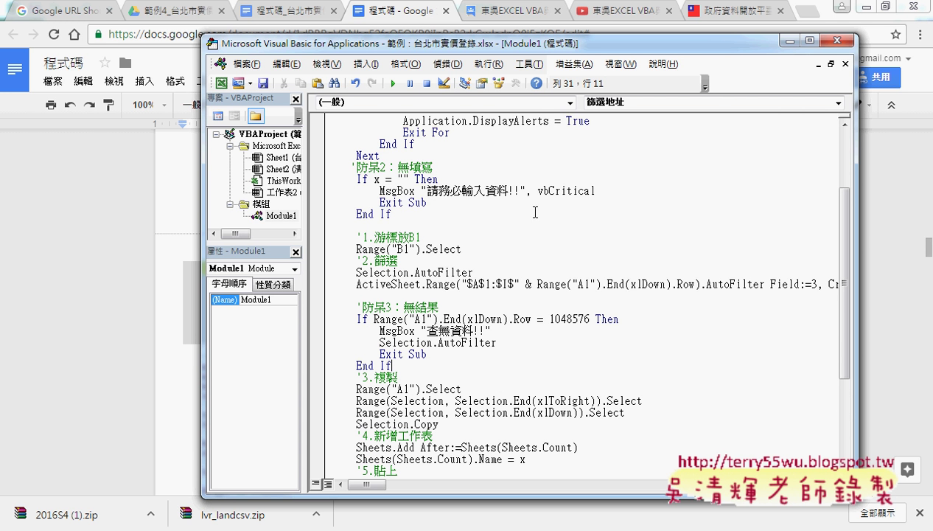
- Set a breakpoint on the no-result MsgBox line and return to the worksheet
click(862, 11)
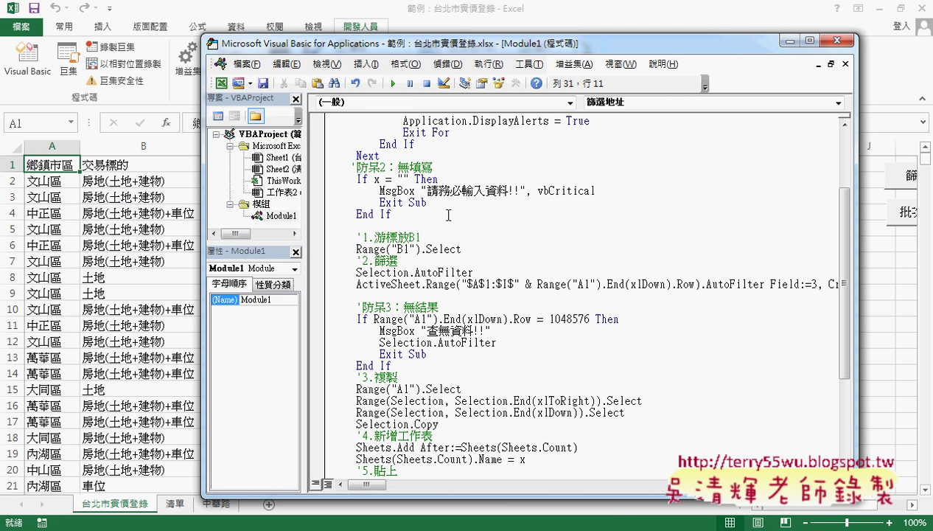
drag(391, 365, 310, 305)
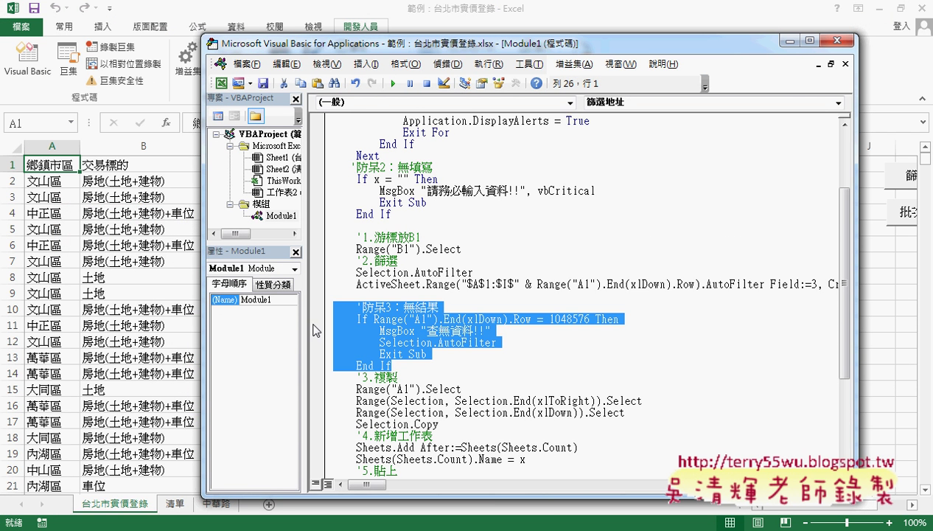
click(316, 330)
click(174, 312)
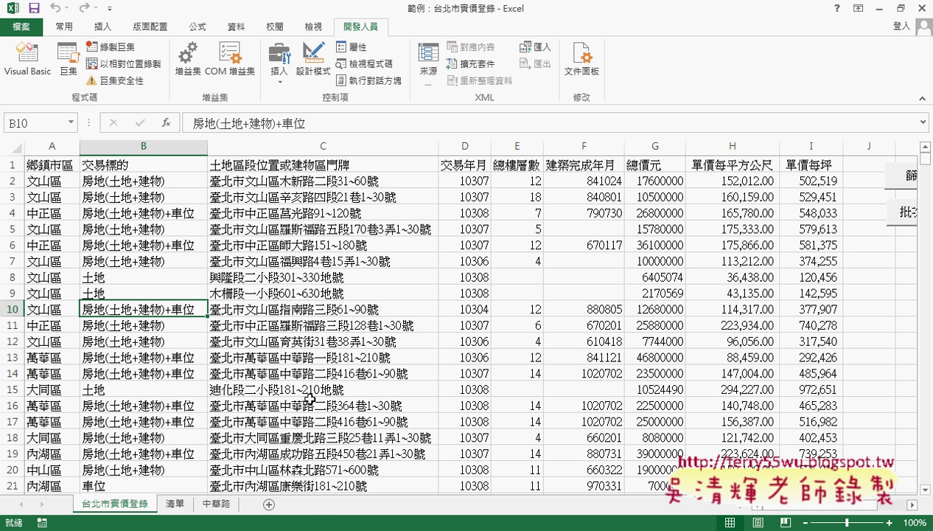
- Run the 篩選地址 macro and enter ABC as the address keyword
click(893, 180)
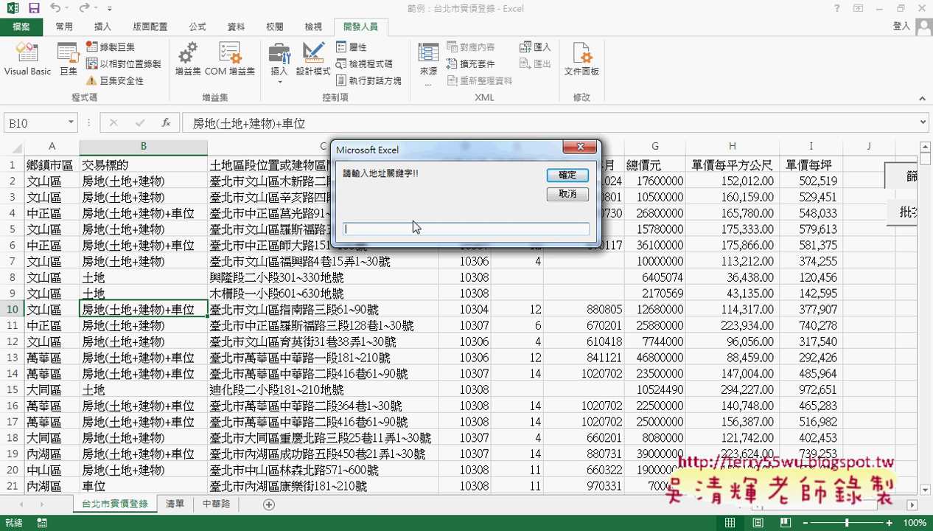
text(ABC)
- Submit the ABC keyword so the macro breaks at the 防呆3 no-result MsgBox line
click(571, 177)
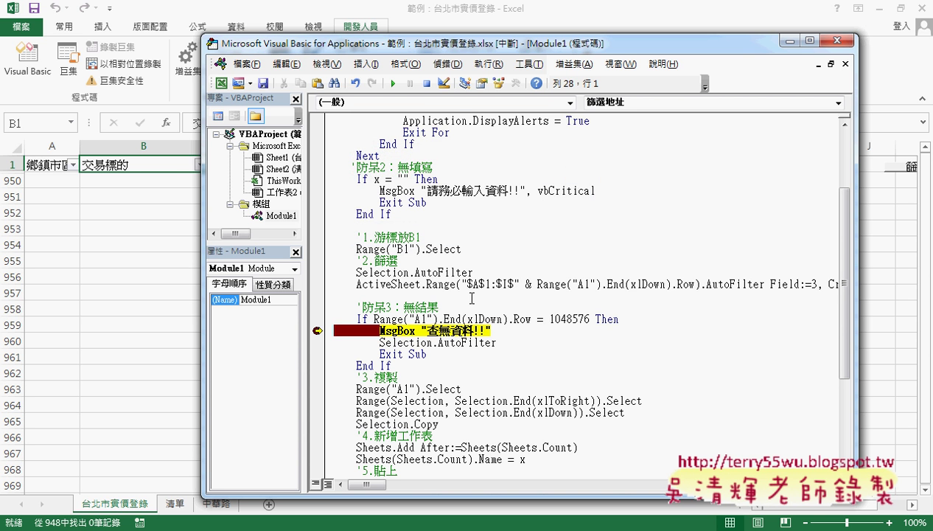
mouse_move(420, 315)
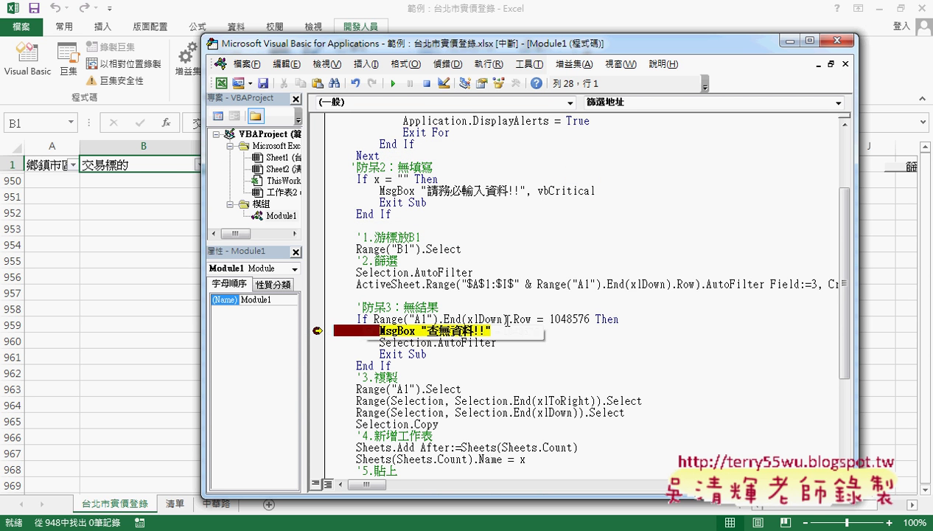
drag(297, 44, 498, 51)
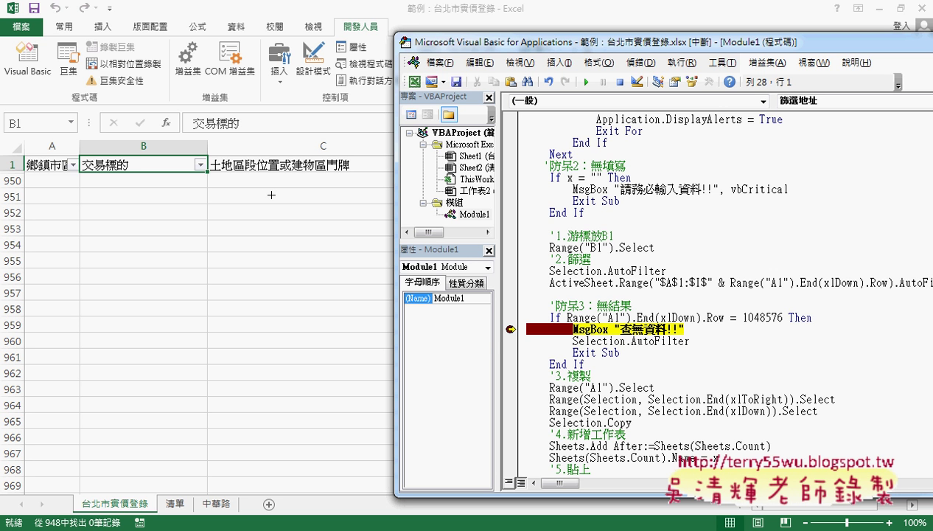
- Add vbCritical to the 查無資料!! MsgBox line and continue the macro to show the alert
click(710, 329)
text(,)
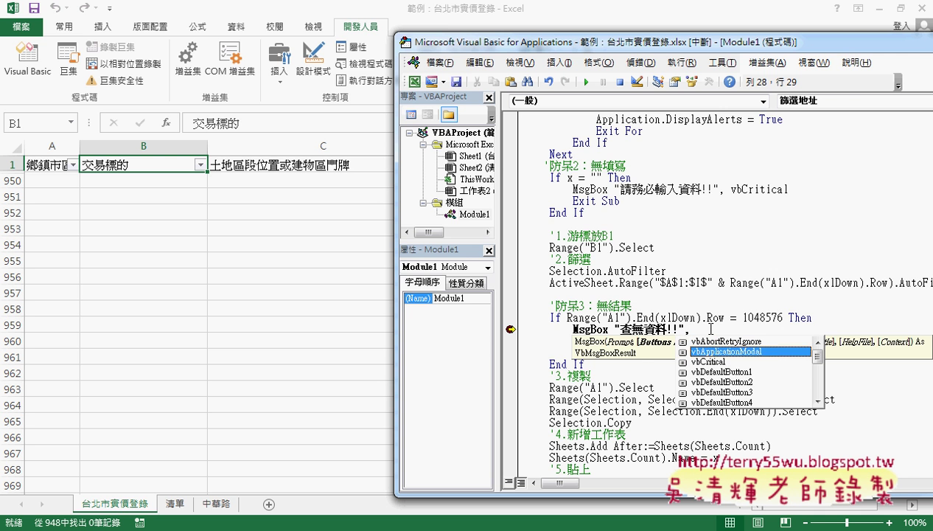
key(space)
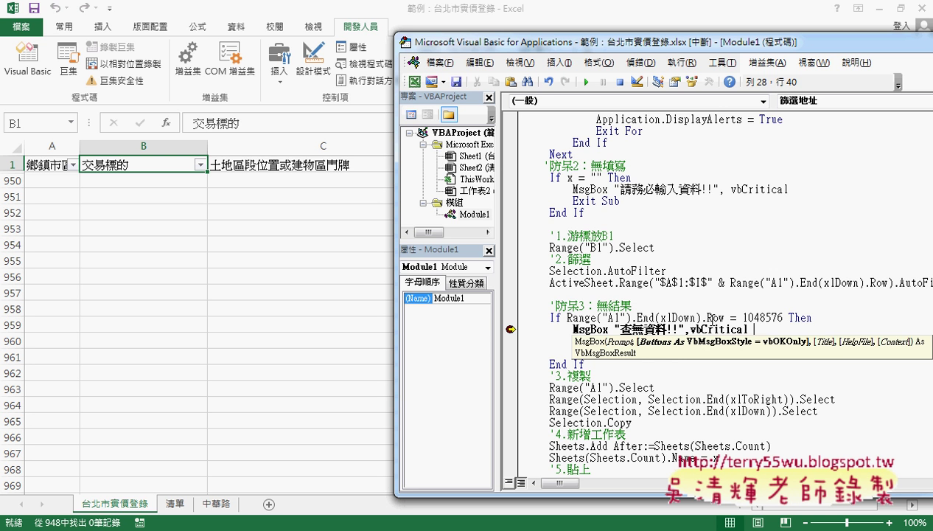
click(711, 292)
key(F8)
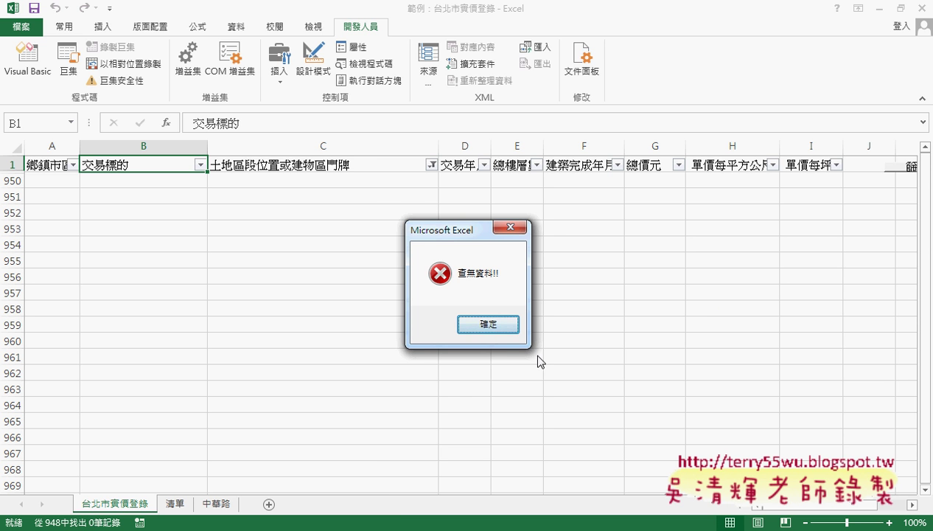
- Dismiss 查無資料!!, step through AutoFilter and Exit Sub, clear the breakpoint, then return to 清單
click(488, 324)
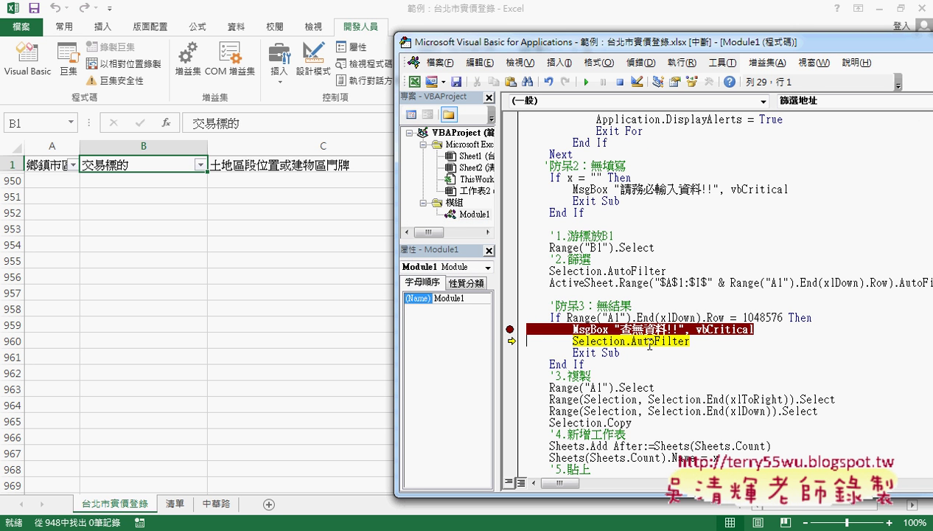
drag(690, 341, 572, 340)
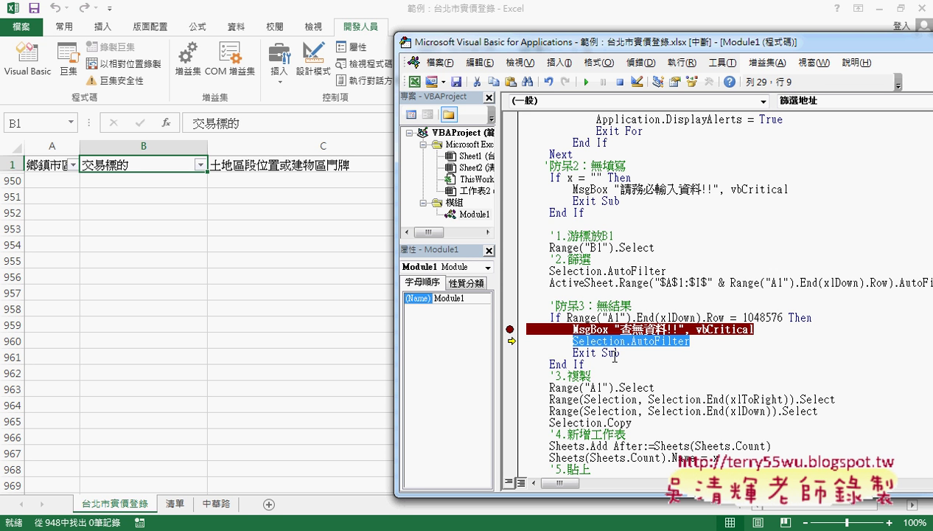
key(F8)
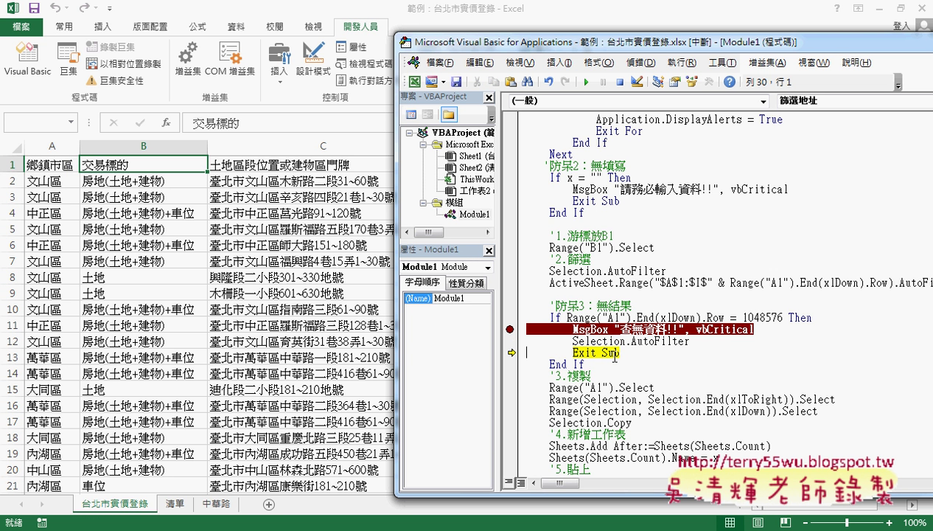
key(F8)
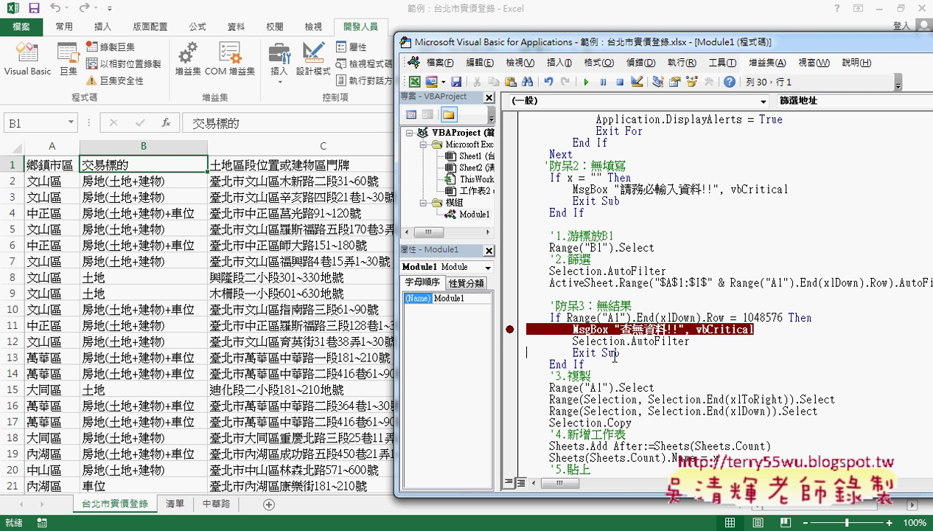
click(508, 330)
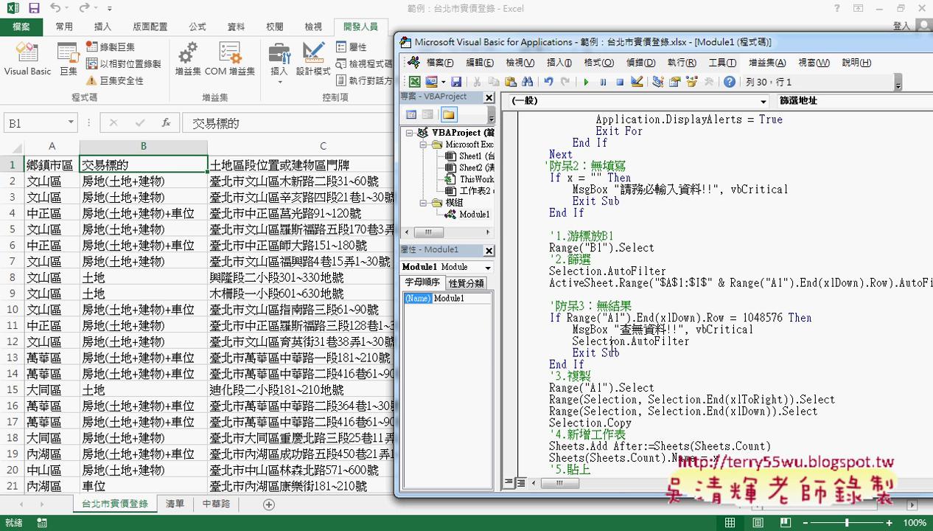
click(180, 504)
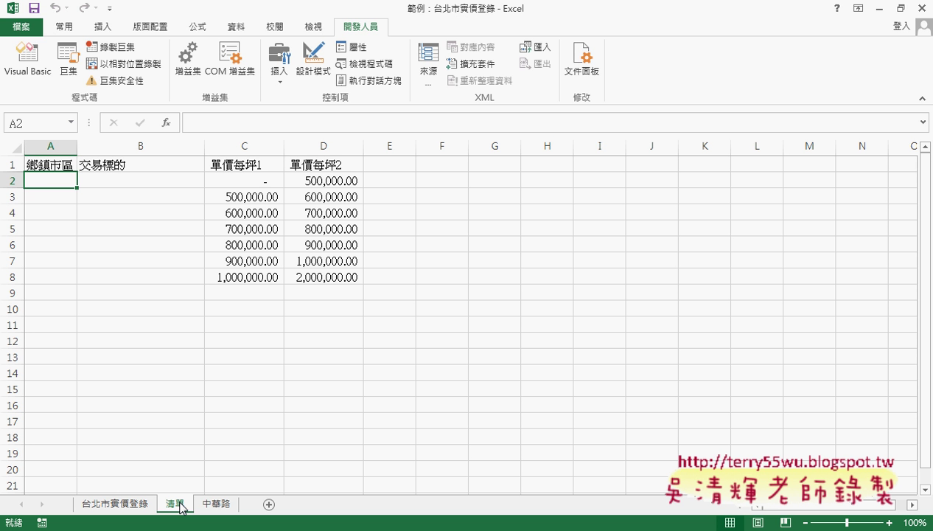
- Copy 鄉鎮市區 cells A1:A949 from 台北市實價登錄 and paste them at 清單 cell A1
click(131, 505)
click(52, 165)
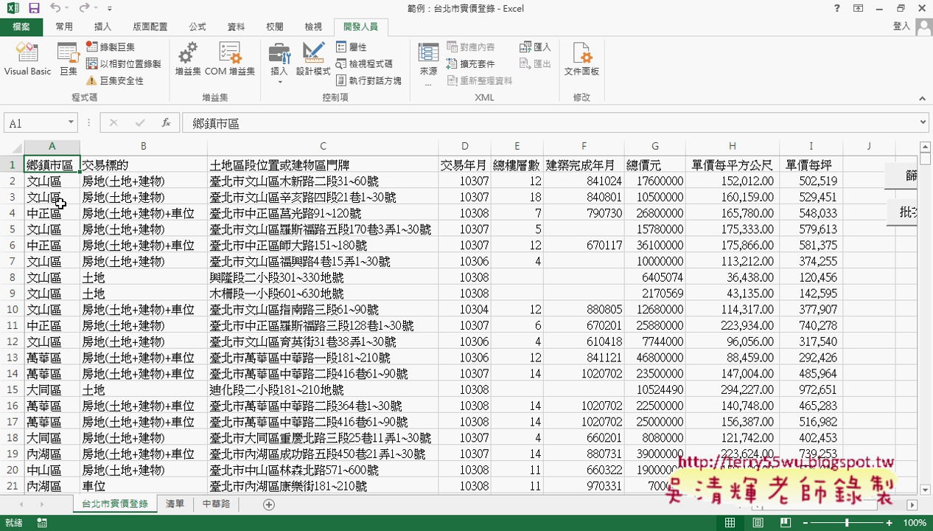
key(ctrl+shift+Down)
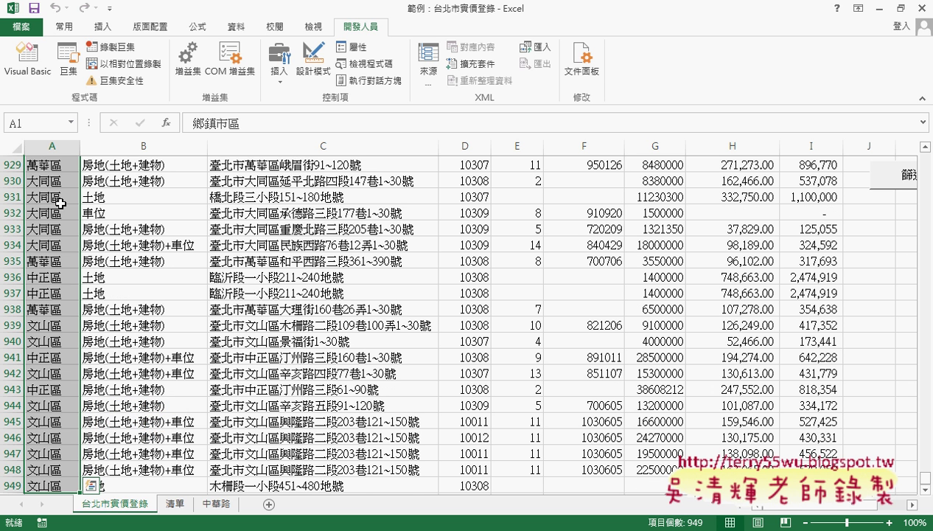
key(ctrl+c)
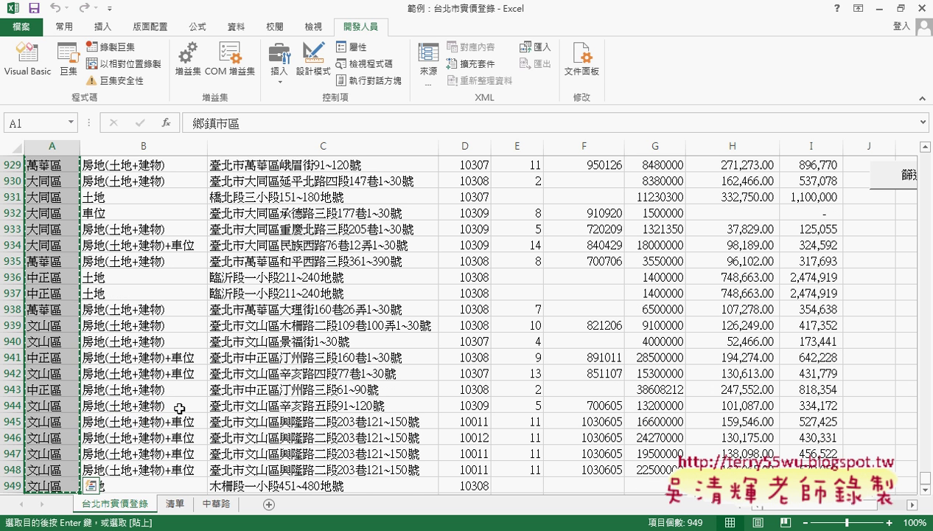
click(177, 504)
click(55, 165)
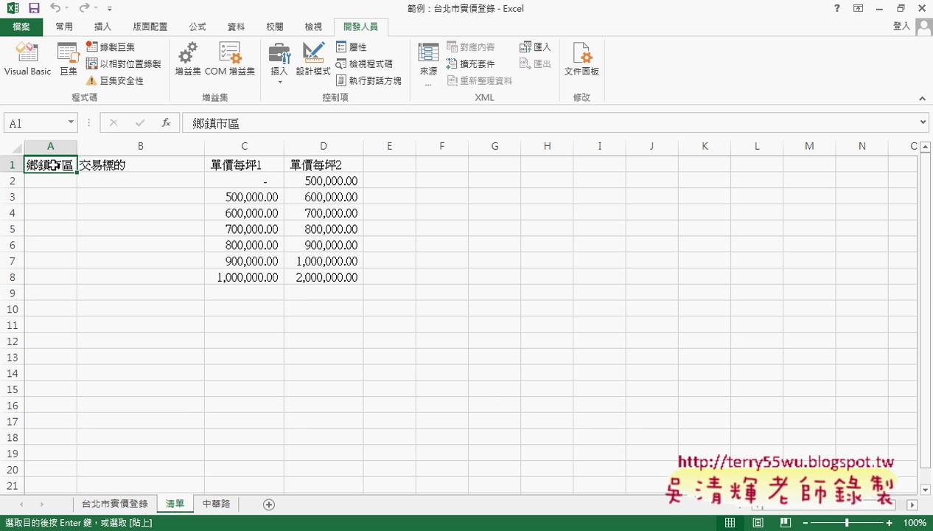
key(ctrl+v)
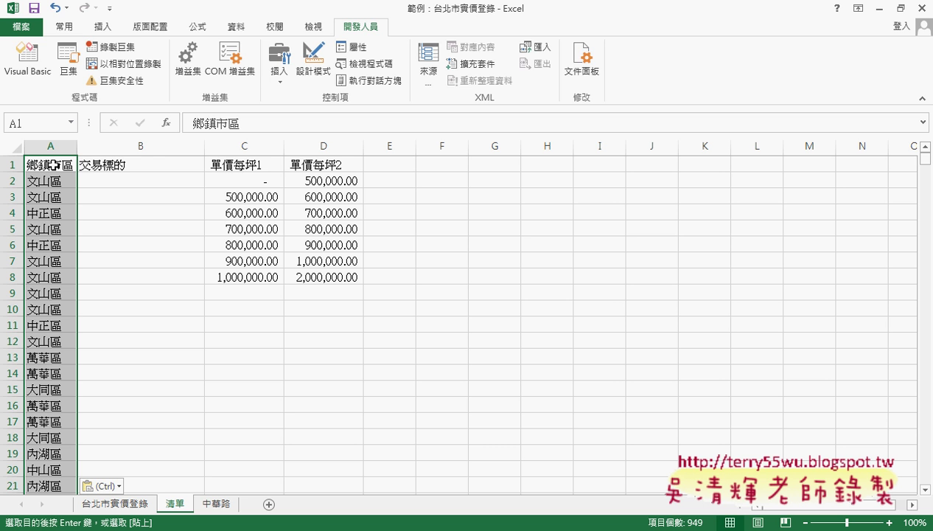
- Remove duplicates from 清單 column A with headers, leaving 12 unique district names
click(237, 28)
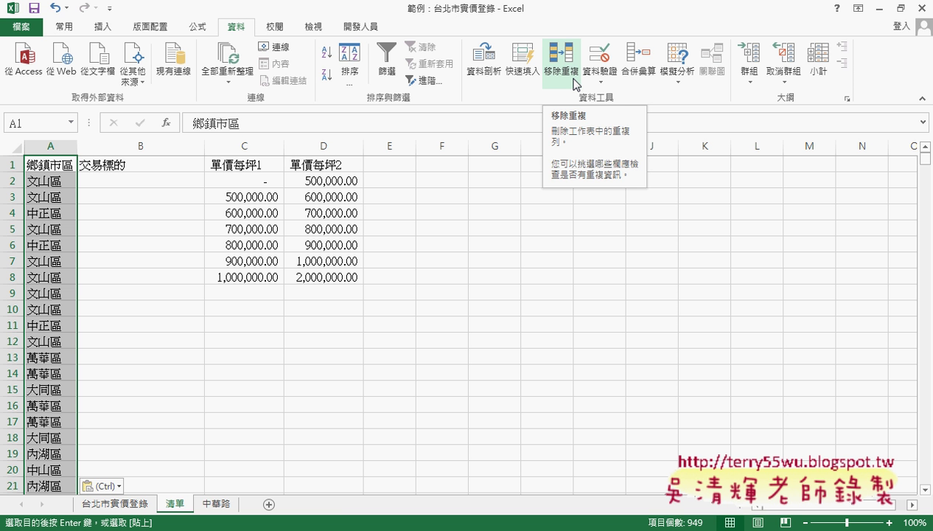
click(573, 84)
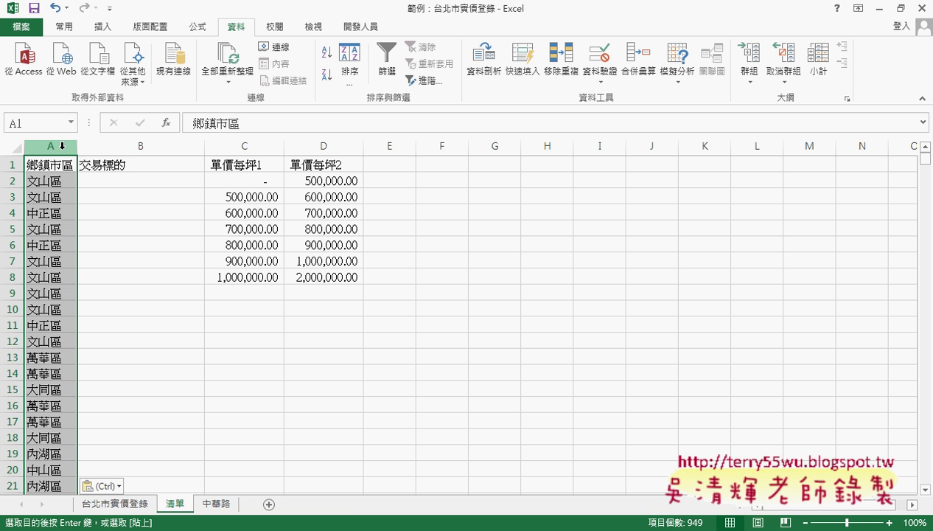
click(564, 76)
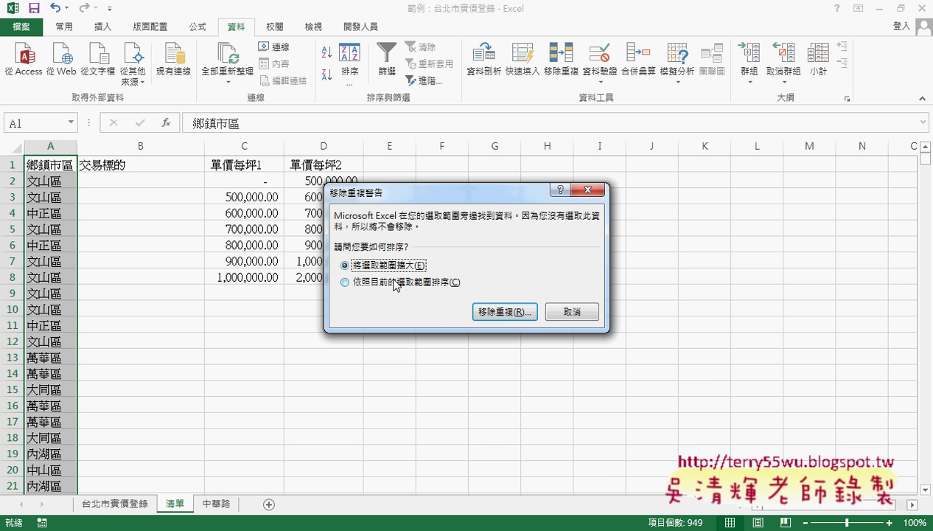
click(390, 282)
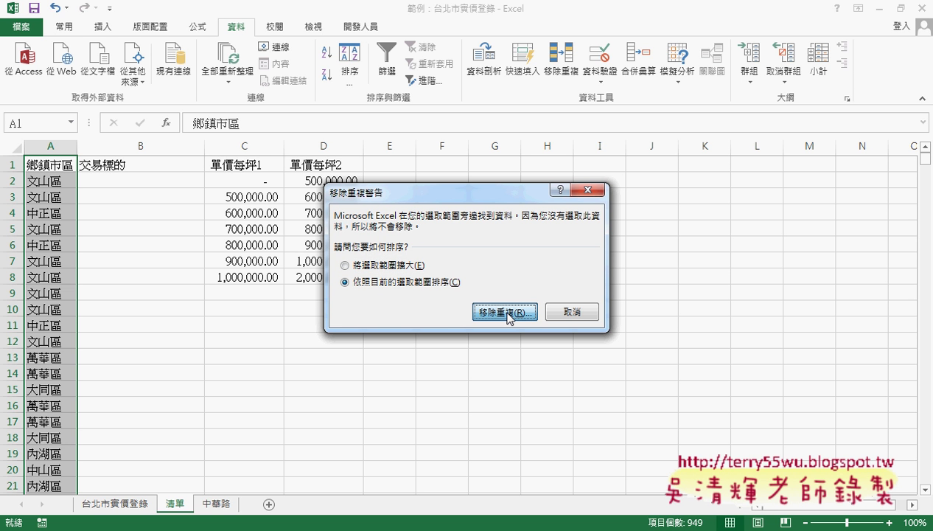
click(505, 313)
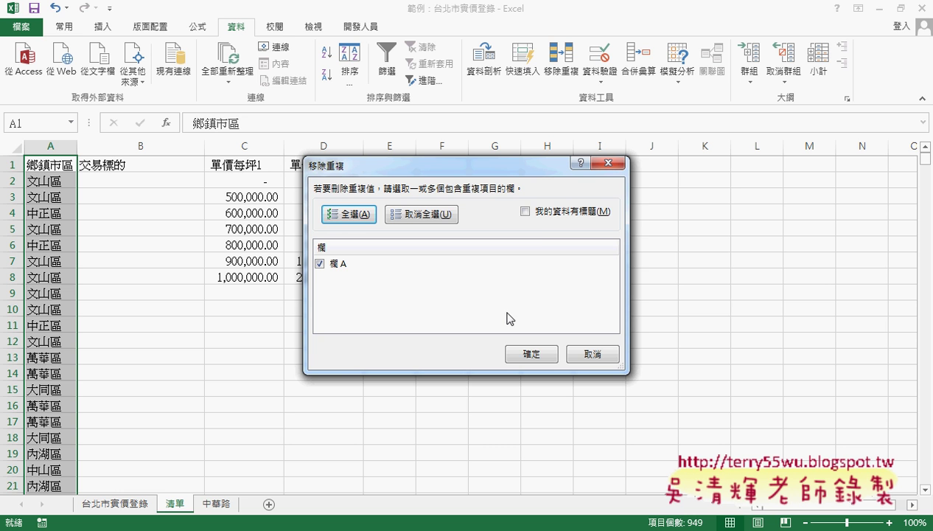
click(559, 214)
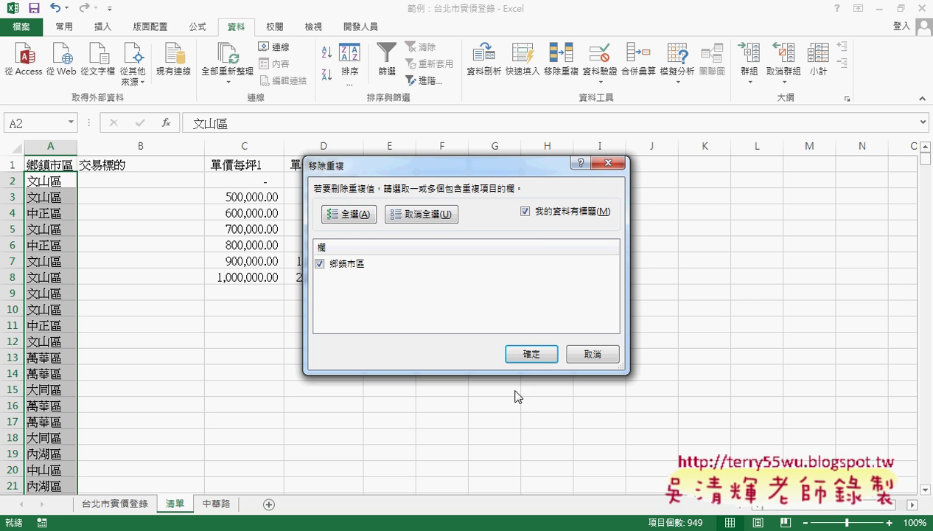
click(532, 354)
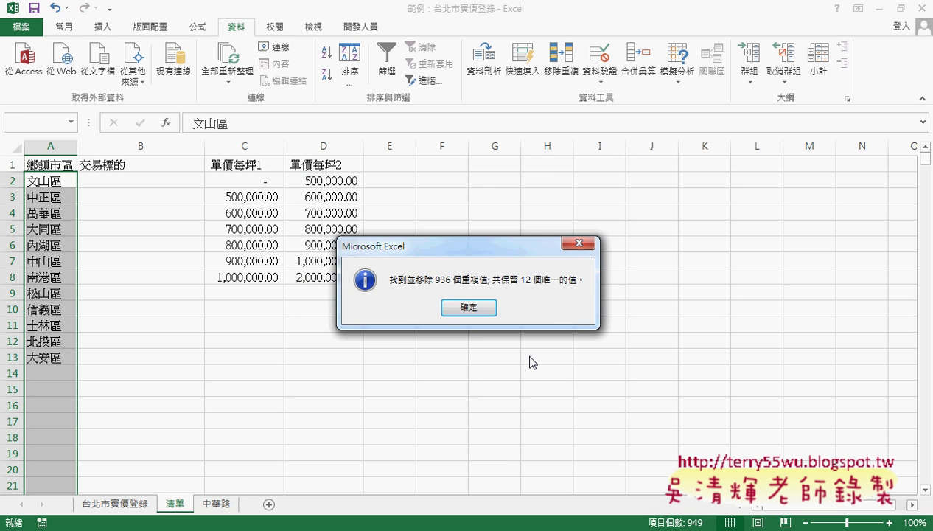
click(467, 308)
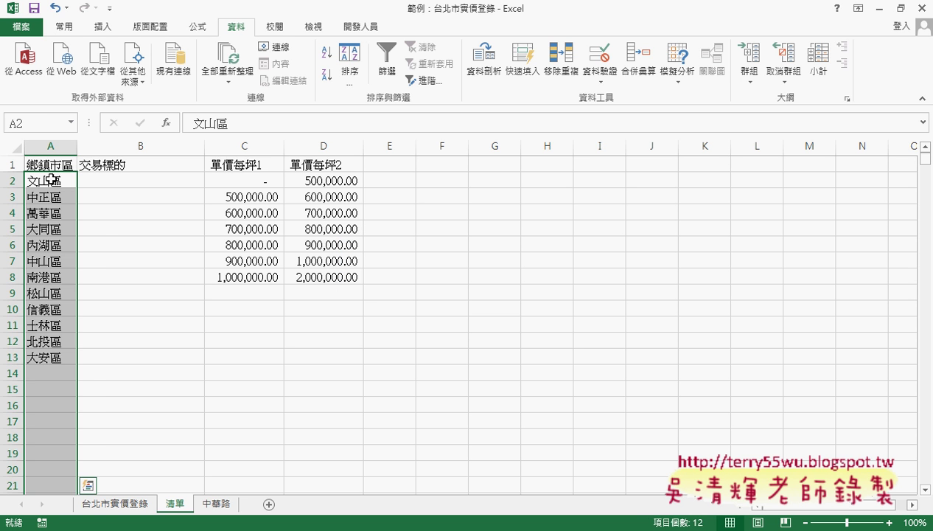
drag(48, 177, 49, 358)
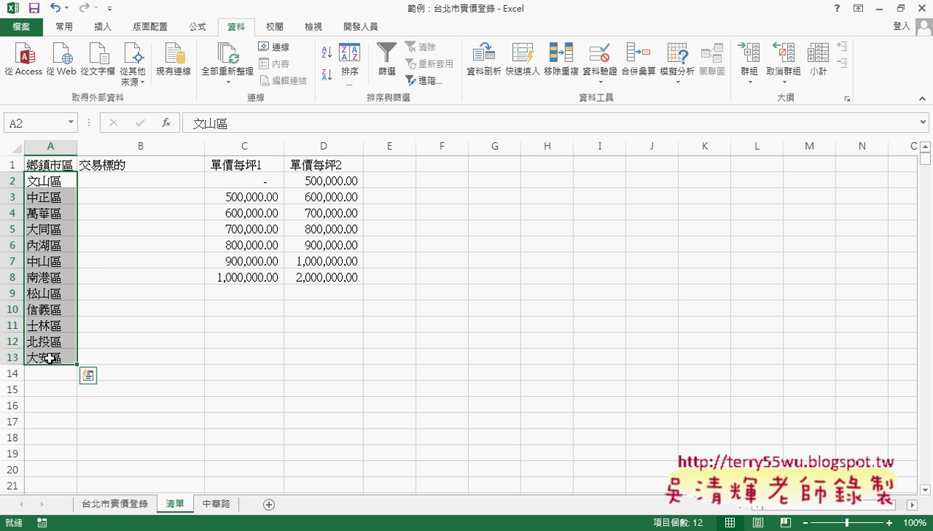
- Select the entire 交易標的 column B on 台北市實價登錄 and copy it
click(151, 179)
click(126, 510)
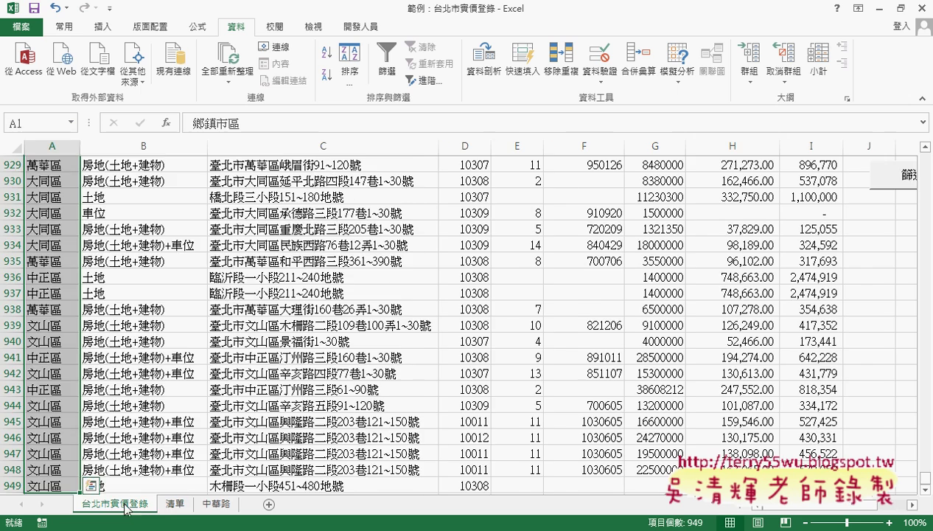
click(151, 147)
scroll(151, 239, up, 8)
scroll(152, 239, up, 7)
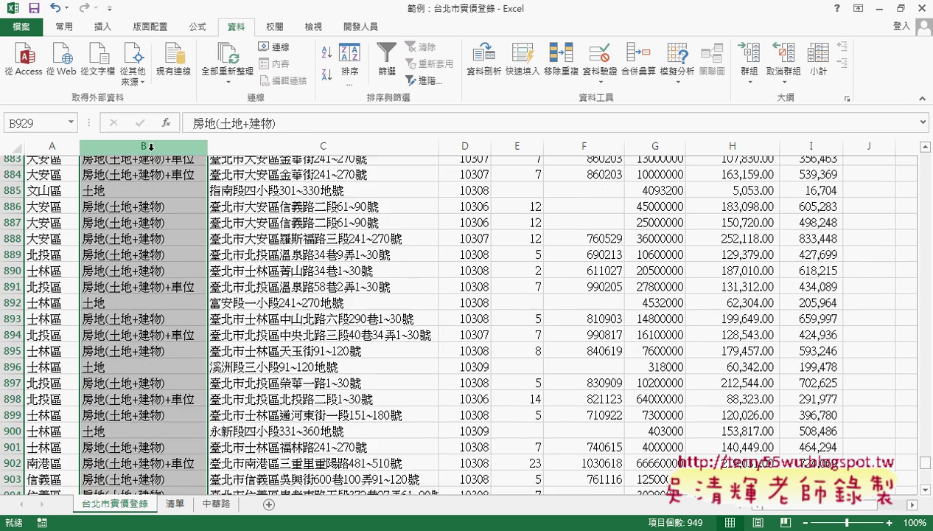
scroll(152, 239, up, 4)
click(140, 276)
key(ctrl+Up)
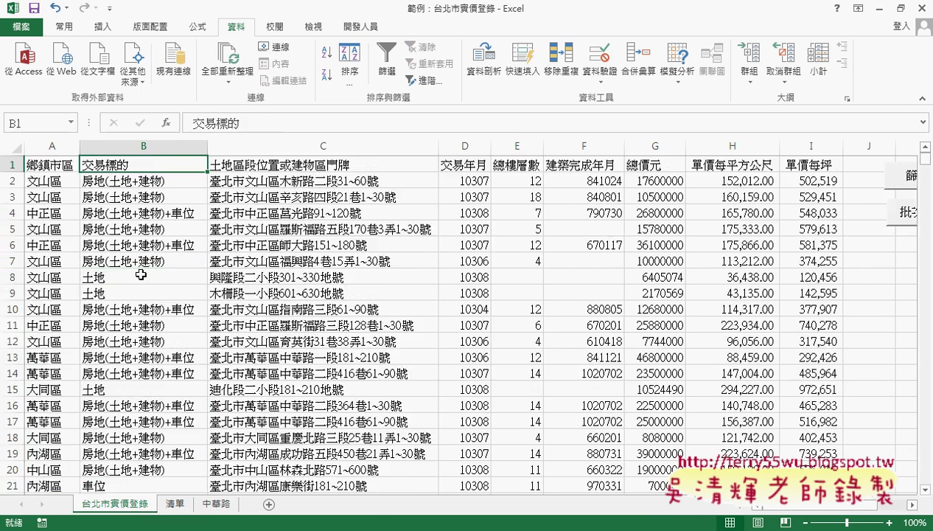
click(150, 147)
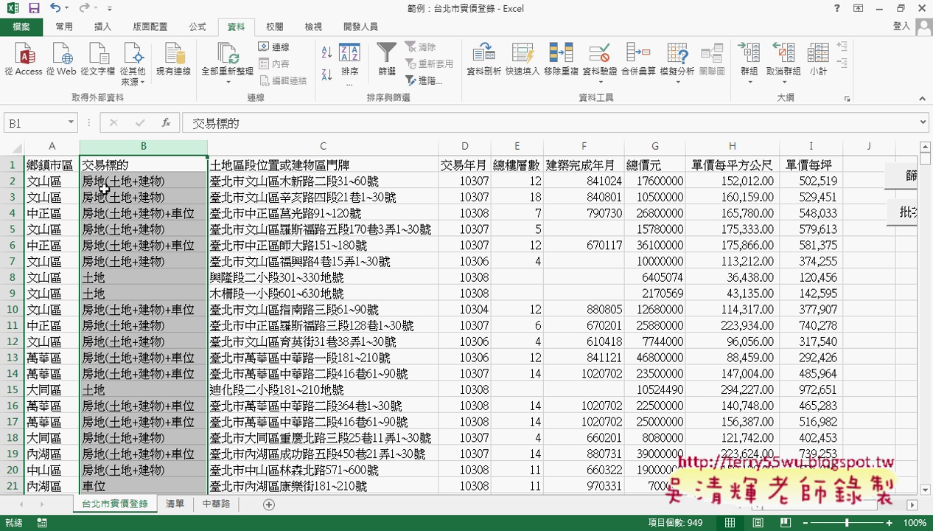
key(ctrl+c)
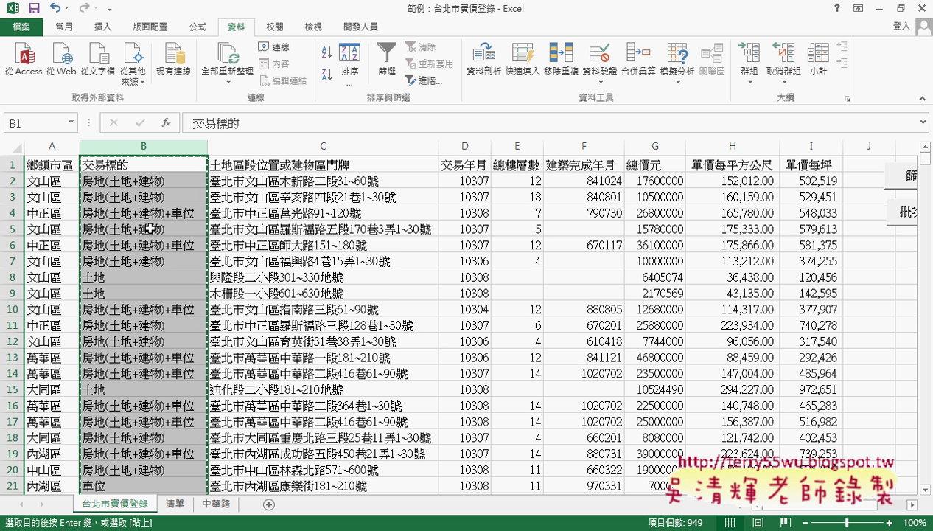
- Paste 交易標的 into 清單 column B and remove duplicates, leaving five transaction types
click(178, 503)
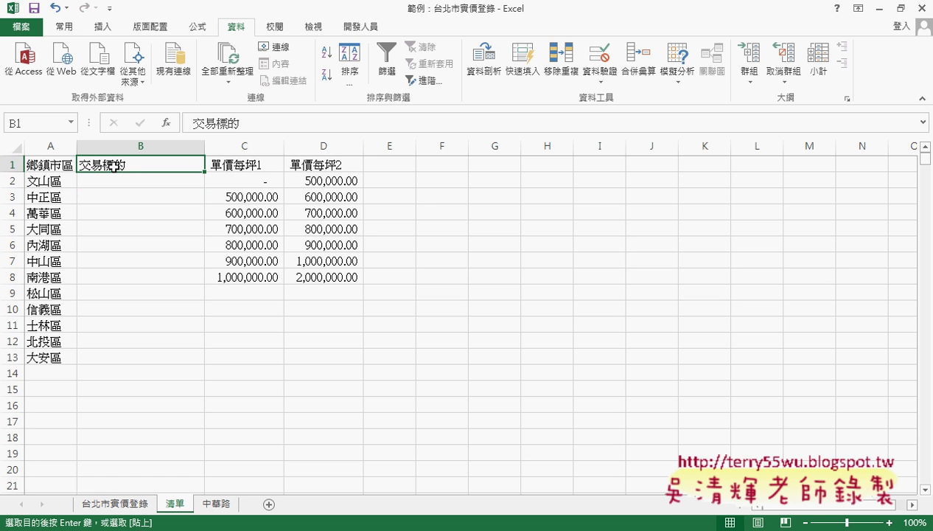
key(ctrl+v)
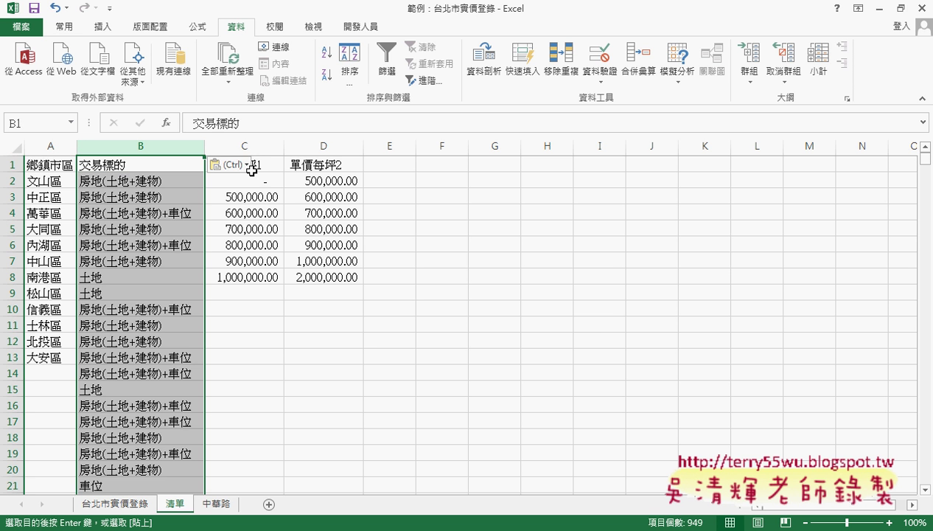
click(561, 59)
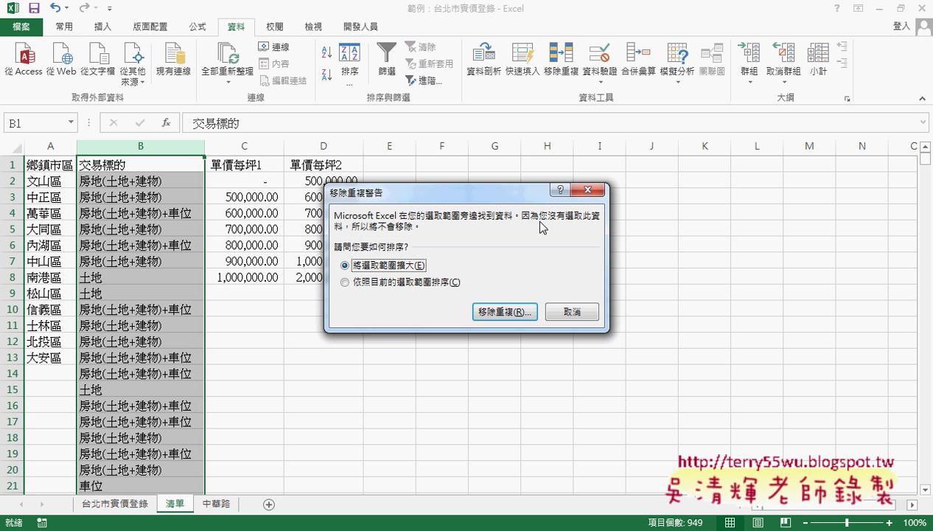
click(448, 286)
click(504, 311)
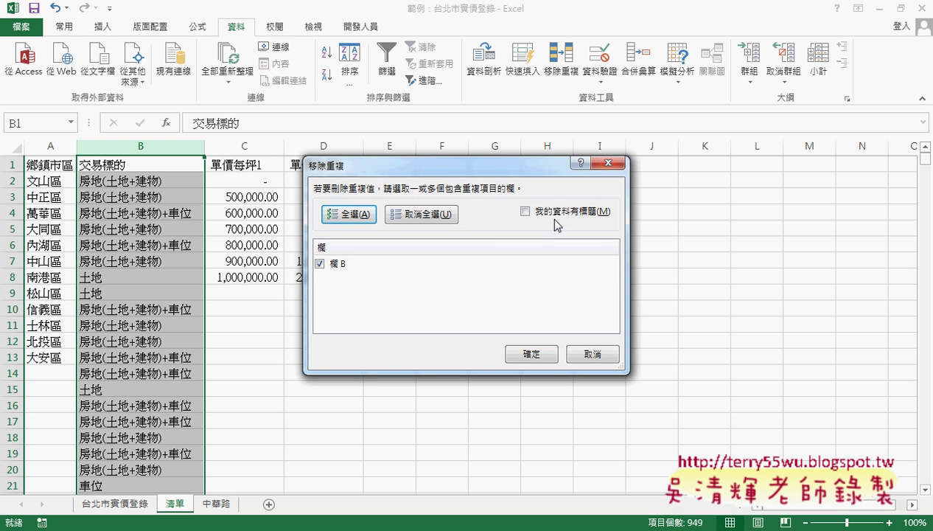
click(543, 354)
click(465, 306)
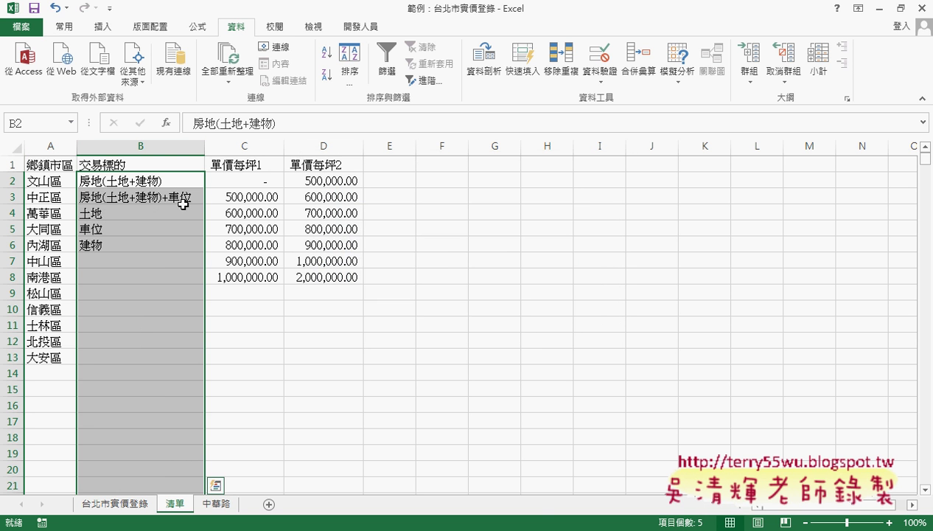
- Check the entries 房地(土地+建物) in B2 and 房地(土地+建物)+車位 in B3
drag(151, 180, 149, 197)
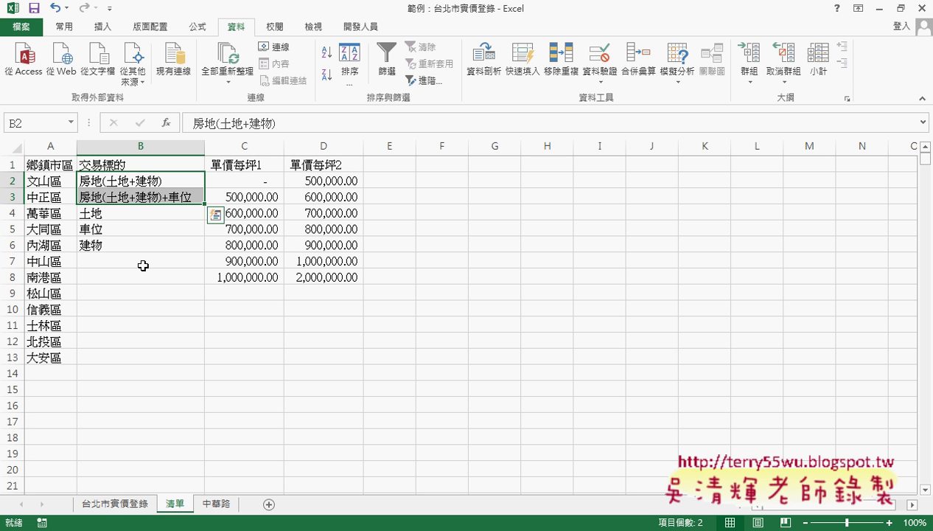
click(146, 179)
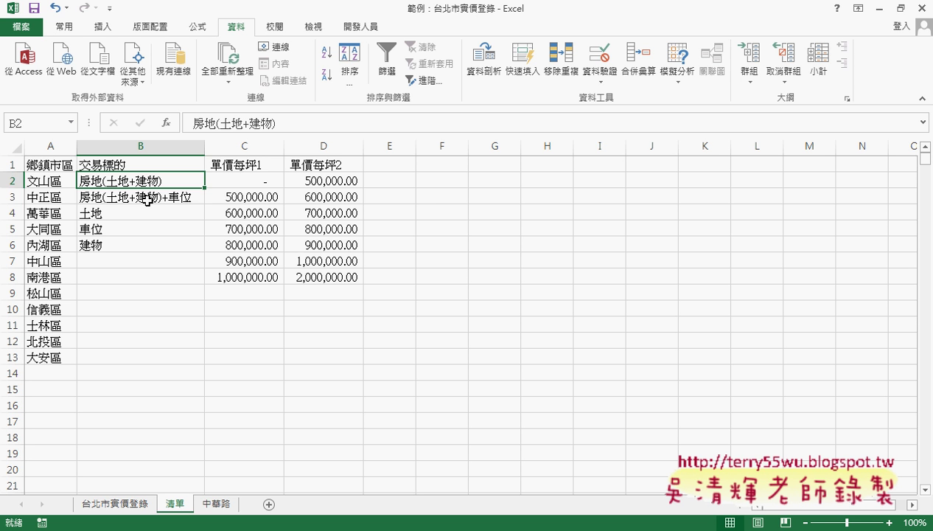
click(148, 196)
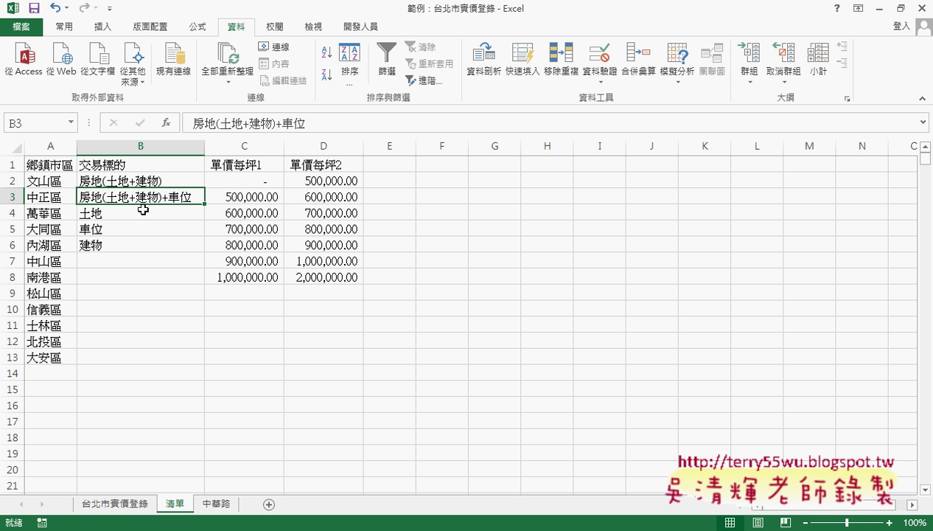
click(137, 214)
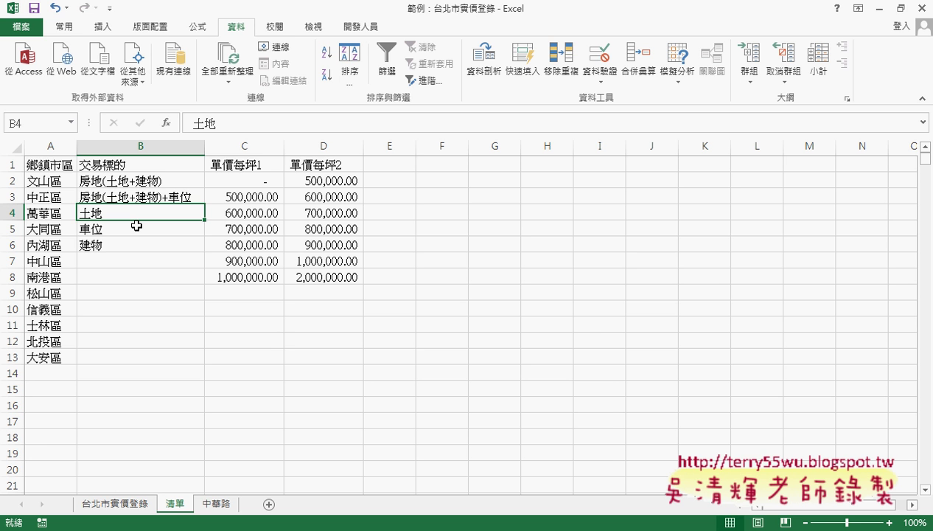
click(134, 248)
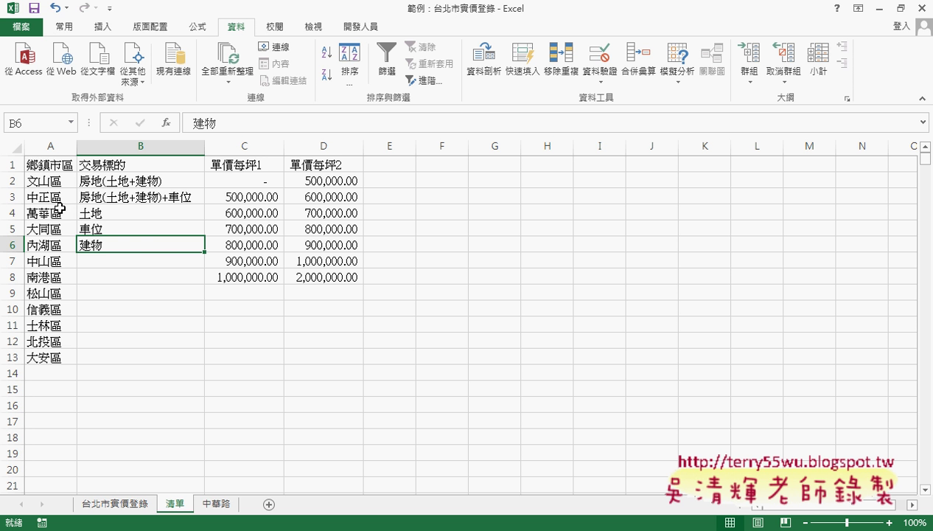
drag(53, 183, 50, 370)
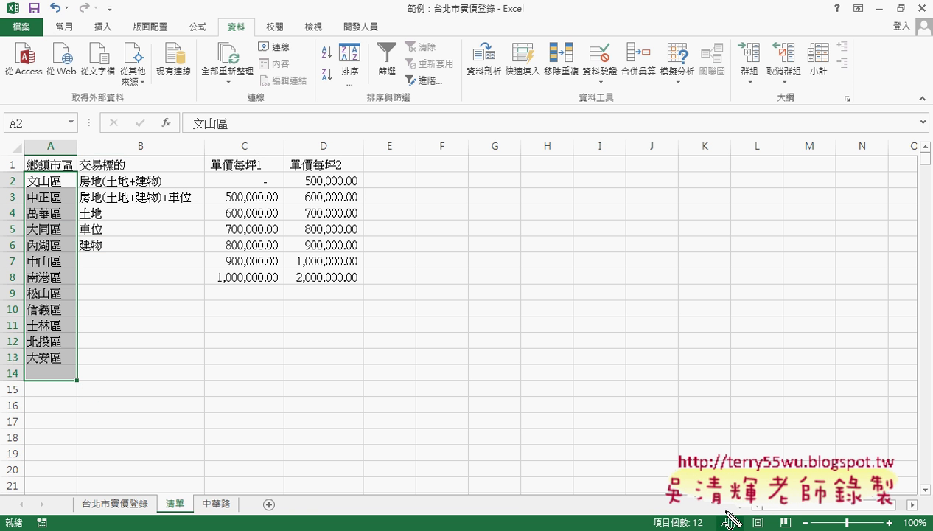
- Sketch screen-pen notes over the lists, clear them, and switch to the 台北市實價登錄 sheet
mouse_move(28, 400)
mouse_down()
mouse_move(52, 173)
mouse_move(43, 381)
mouse_up()
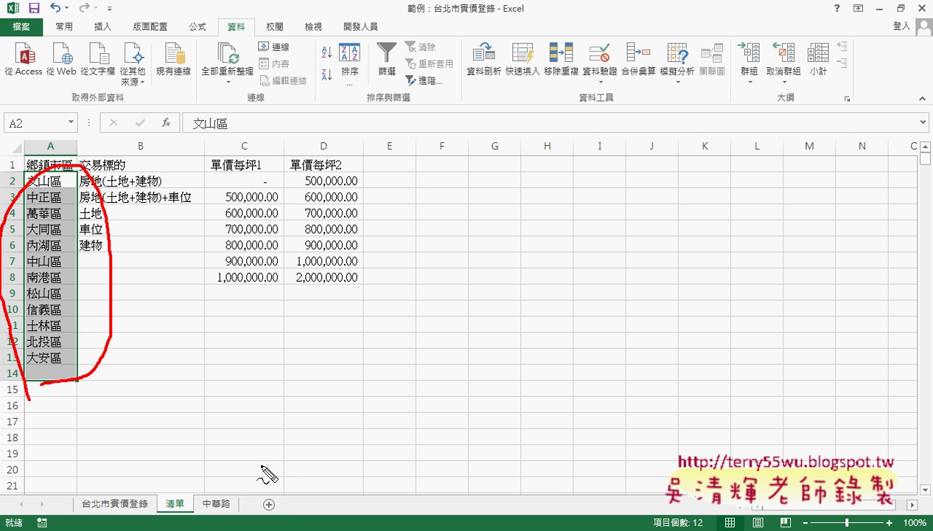
mouse_move(253, 487)
mouse_down()
mouse_move(253, 514)
mouse_move(640, 487)
mouse_move(283, 518)
mouse_up()
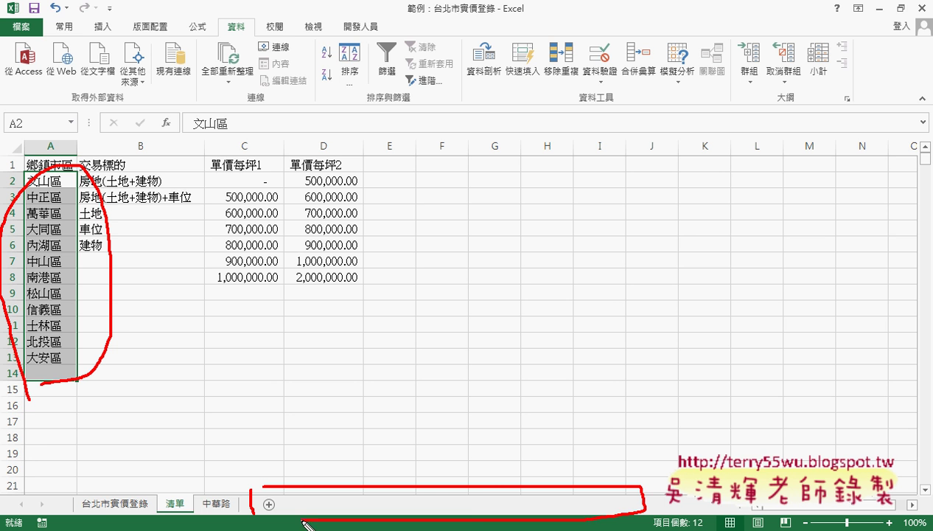
mouse_move(558, 485)
mouse_down()
mouse_move(465, 507)
mouse_move(543, 513)
mouse_up()
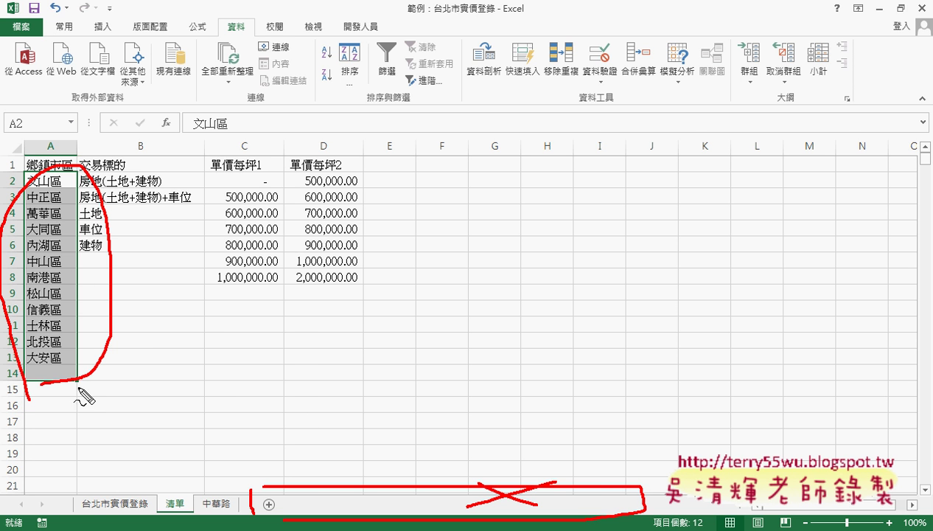
mouse_move(109, 344)
mouse_down()
mouse_move(324, 446)
mouse_move(328, 434)
mouse_up()
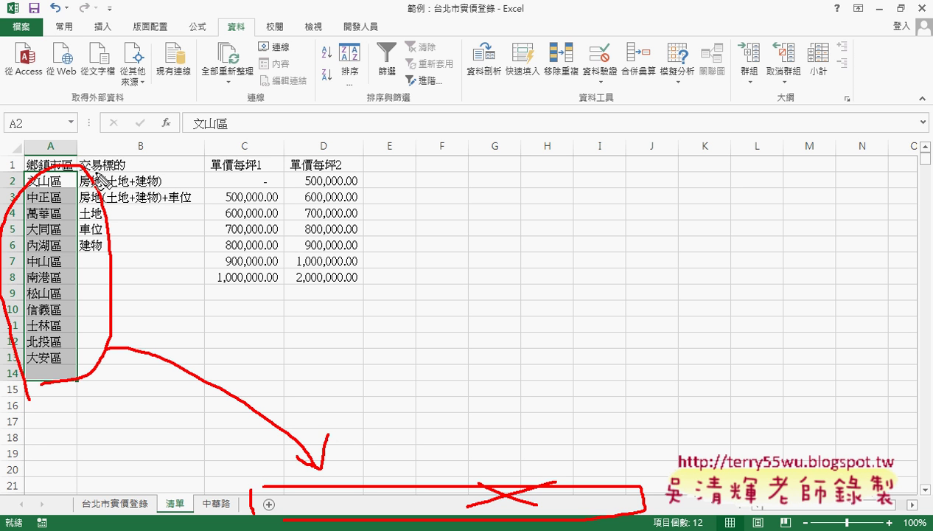
drag(83, 174, 80, 168)
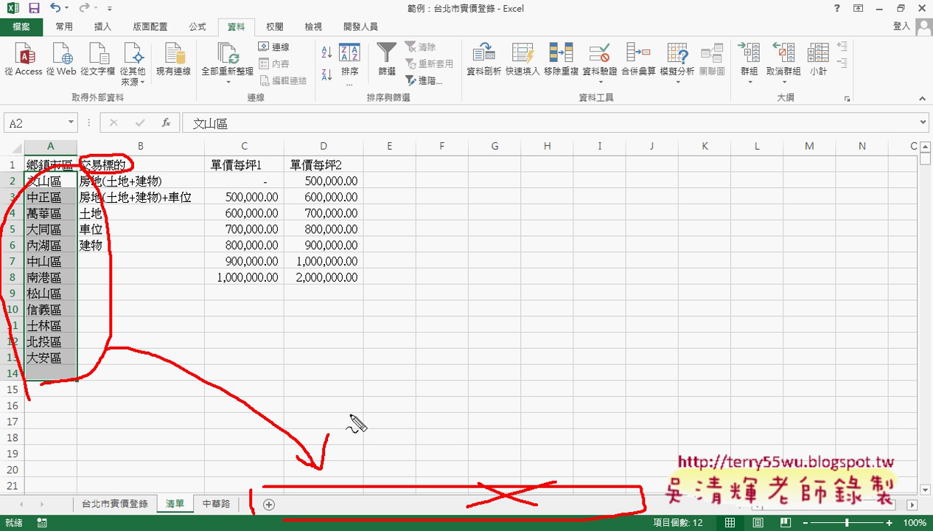
drag(460, 483, 425, 511)
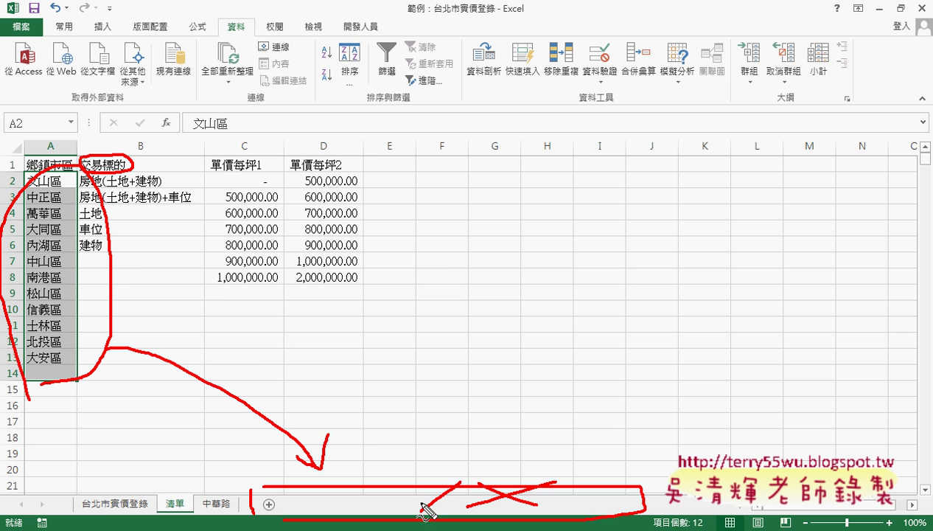
mouse_move(103, 259)
mouse_down()
mouse_move(152, 258)
mouse_move(368, 435)
mouse_up()
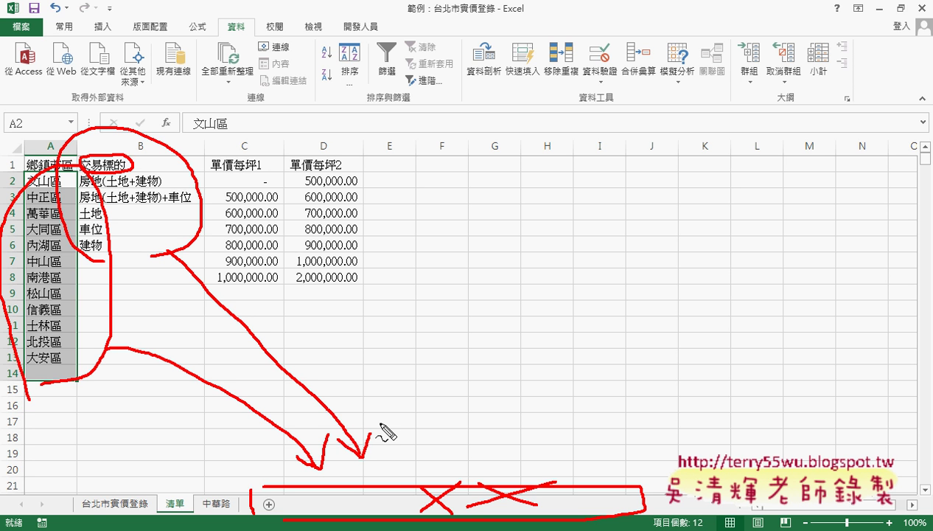
key(Escape)
click(133, 505)
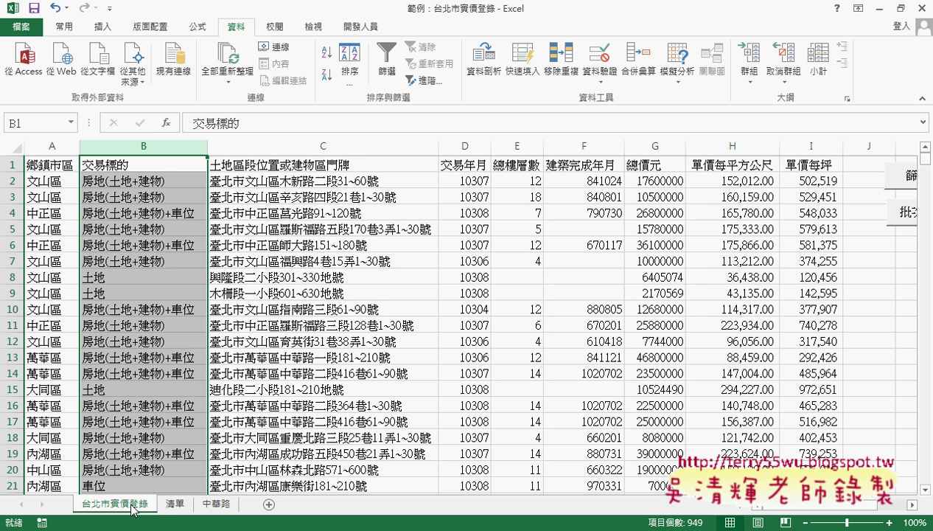
click(175, 504)
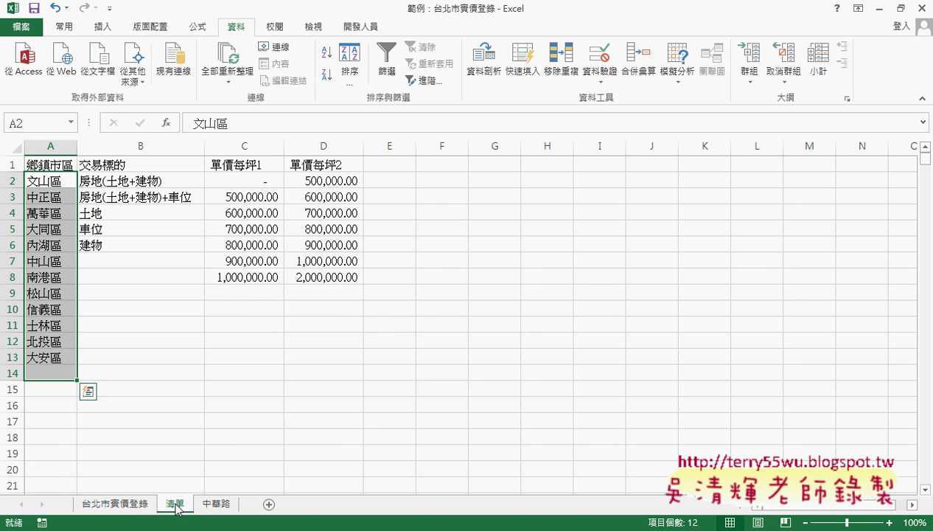
click(129, 504)
click(171, 507)
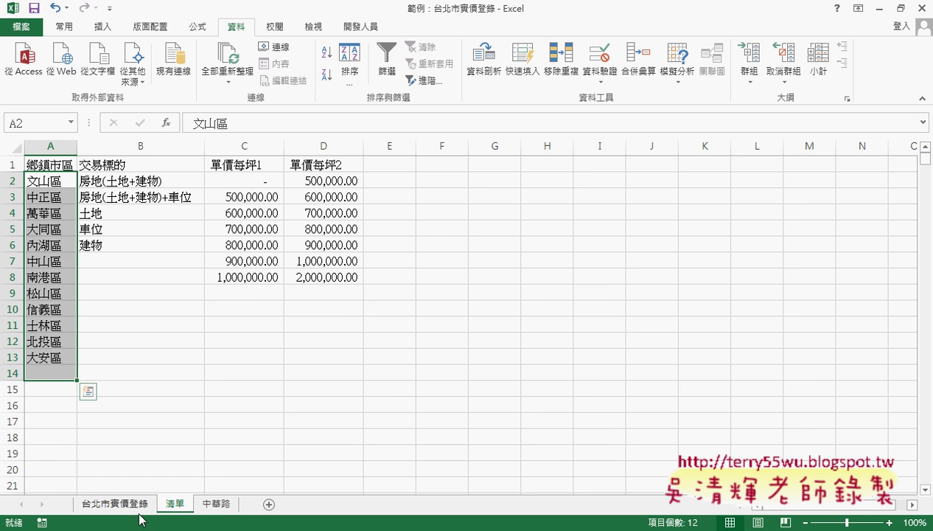
click(114, 504)
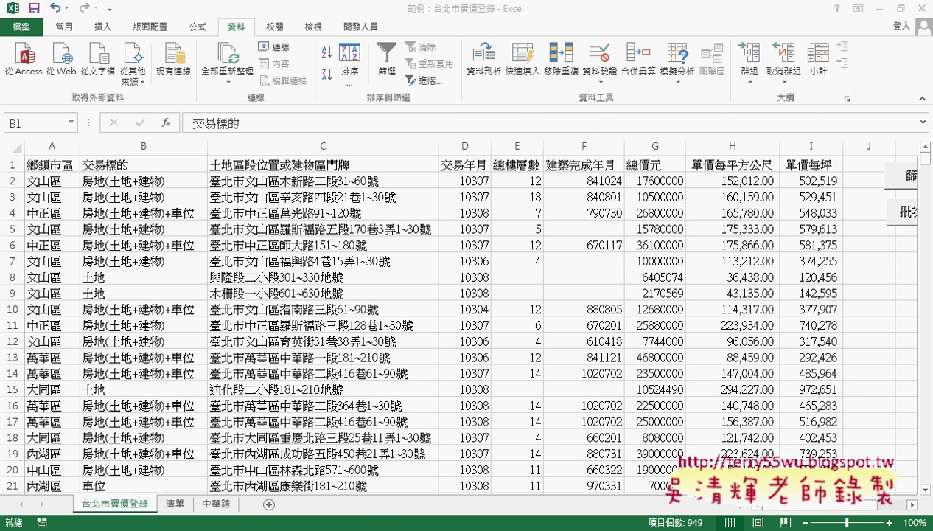
- In the VBA editor, highlight the 防呆1 sheet-check and 防呆3 no-result blocks of 篩選地址
mouse_move(199, 524)
click(298, 433)
scroll(609, 273, up, 3)
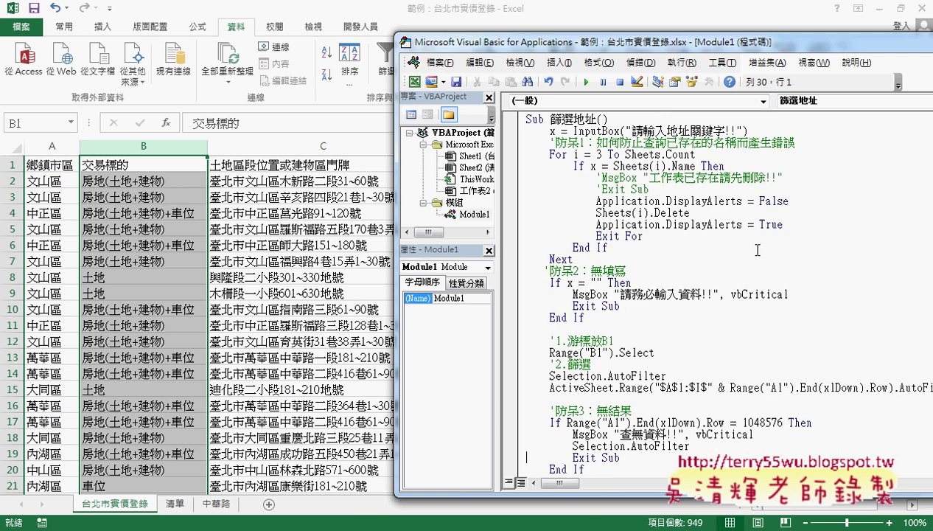
click(518, 144)
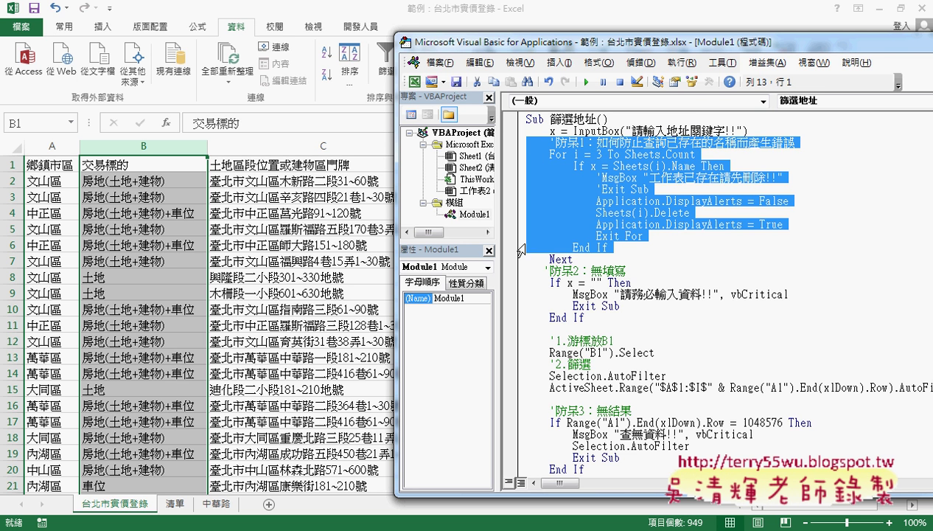
drag(518, 144, 516, 259)
scroll(516, 369, down, 2)
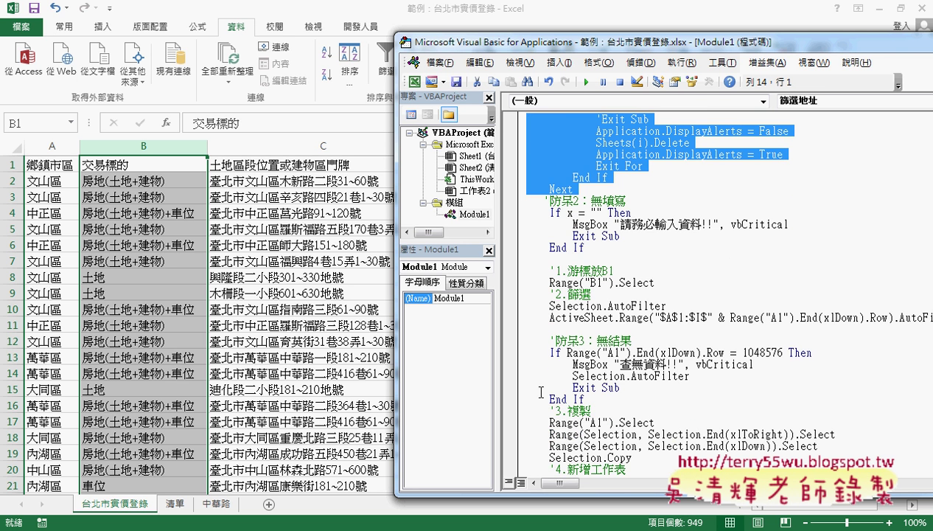
click(517, 342)
drag(517, 344, 516, 400)
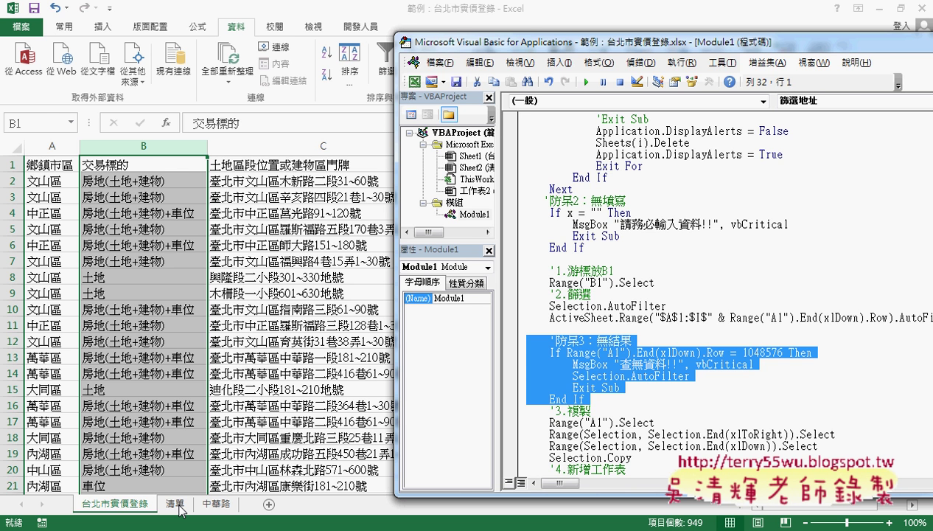
- On the 清單 sheet, select the 12 districts in column A and five types in B2:B6
click(179, 509)
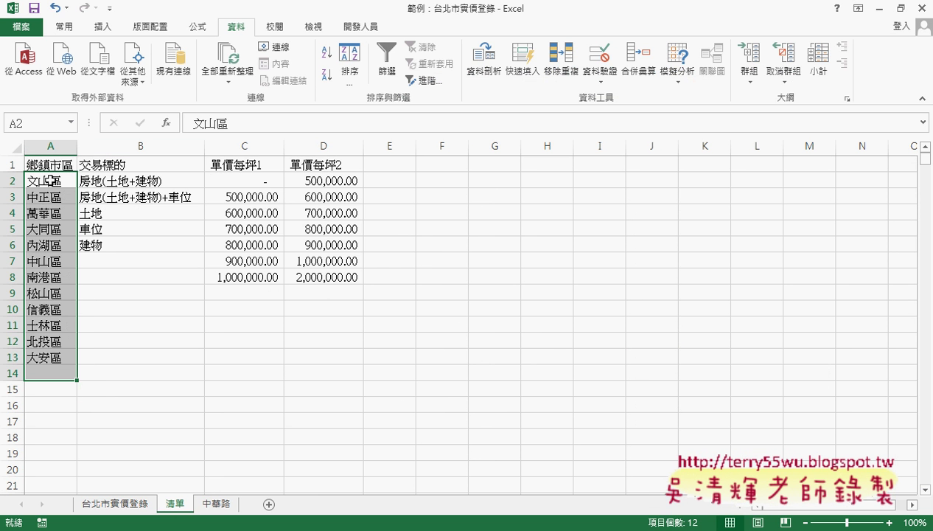
drag(45, 181, 52, 357)
drag(118, 181, 122, 252)
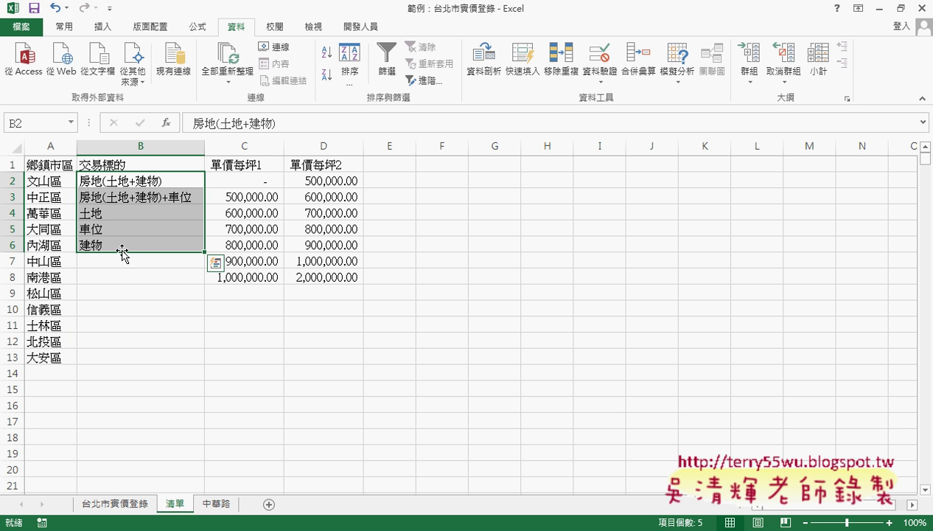